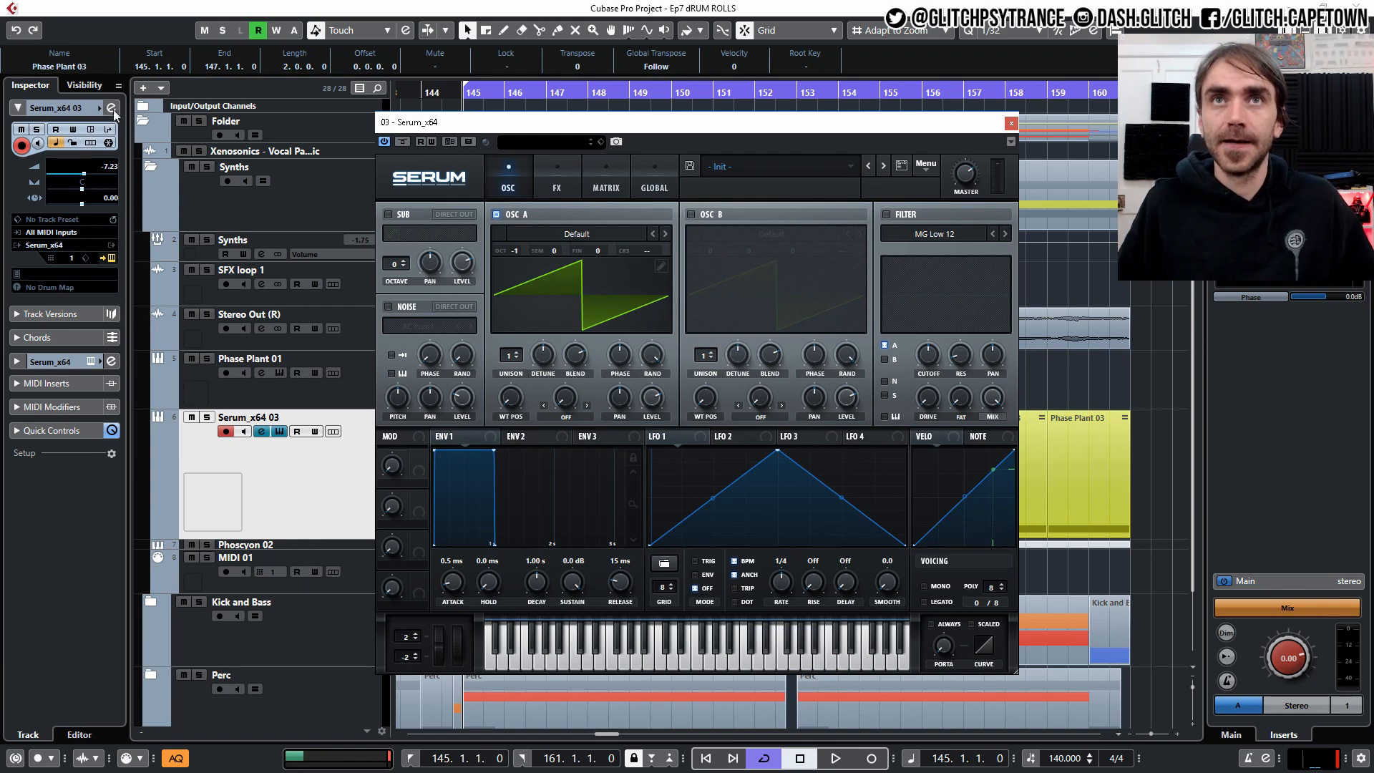
Step: Deactivate the aardvarkkPhaser and asimilonGate inserts on the Serum_x64 03 track and play the dry sound soloed
left_click(112, 107)
left_click(273, 342)
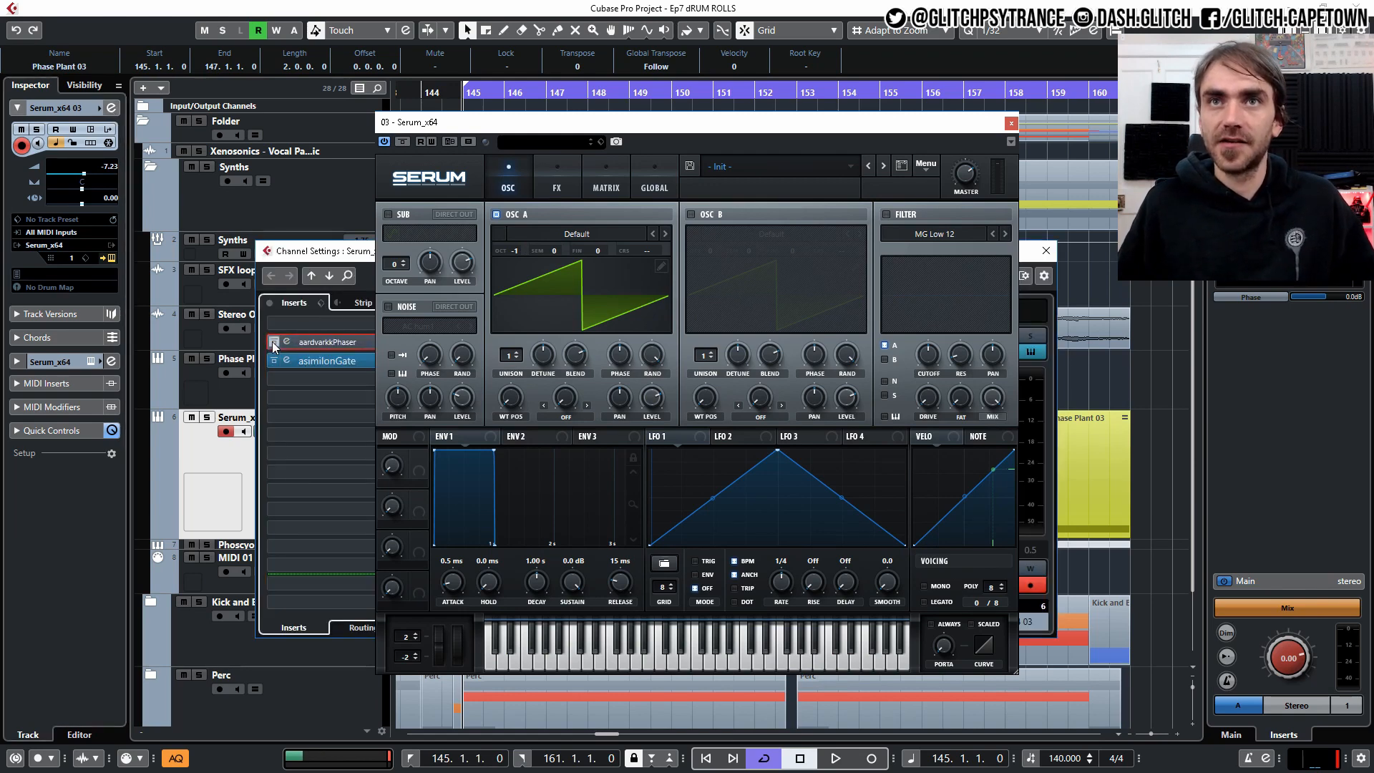
left_click(274, 361)
left_click_drag(301, 253, 0, 343)
left_click(278, 494)
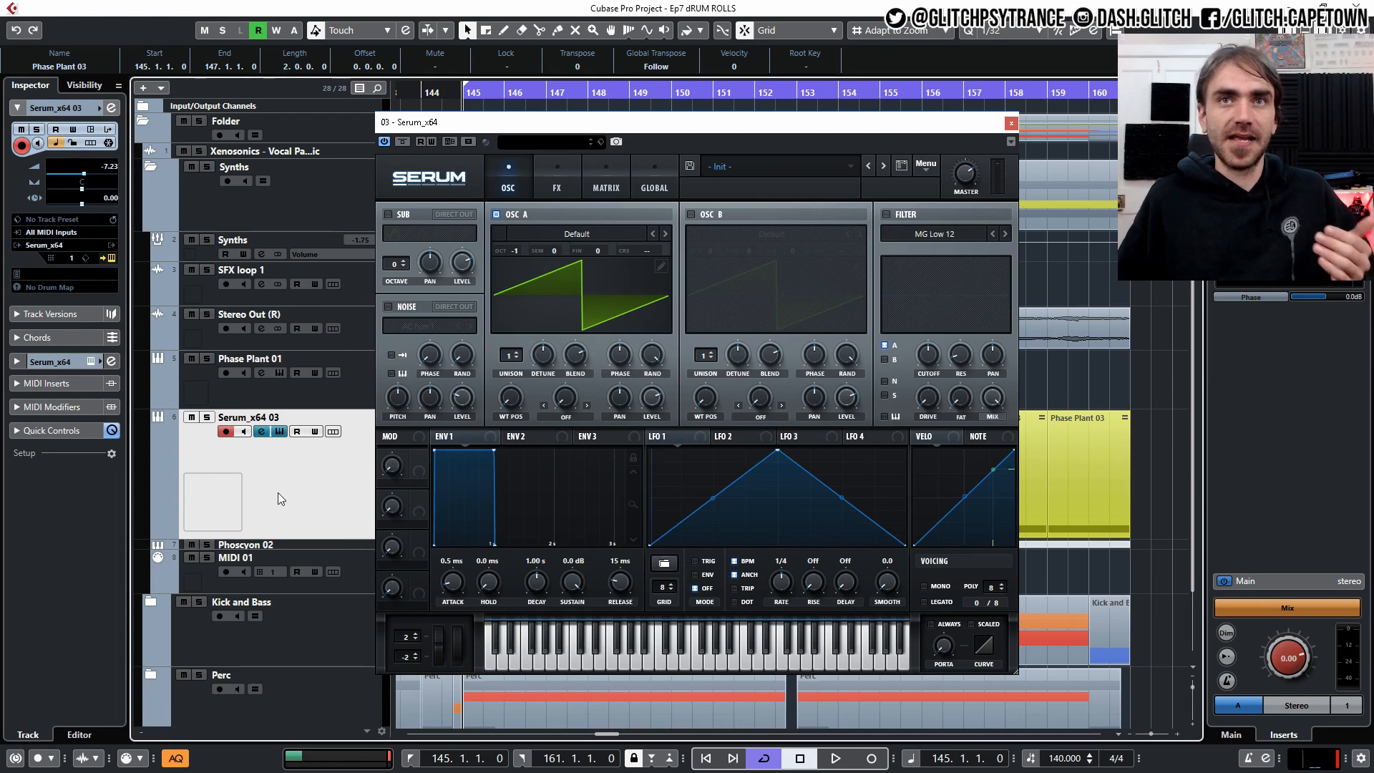
left_click(207, 417)
key("space")
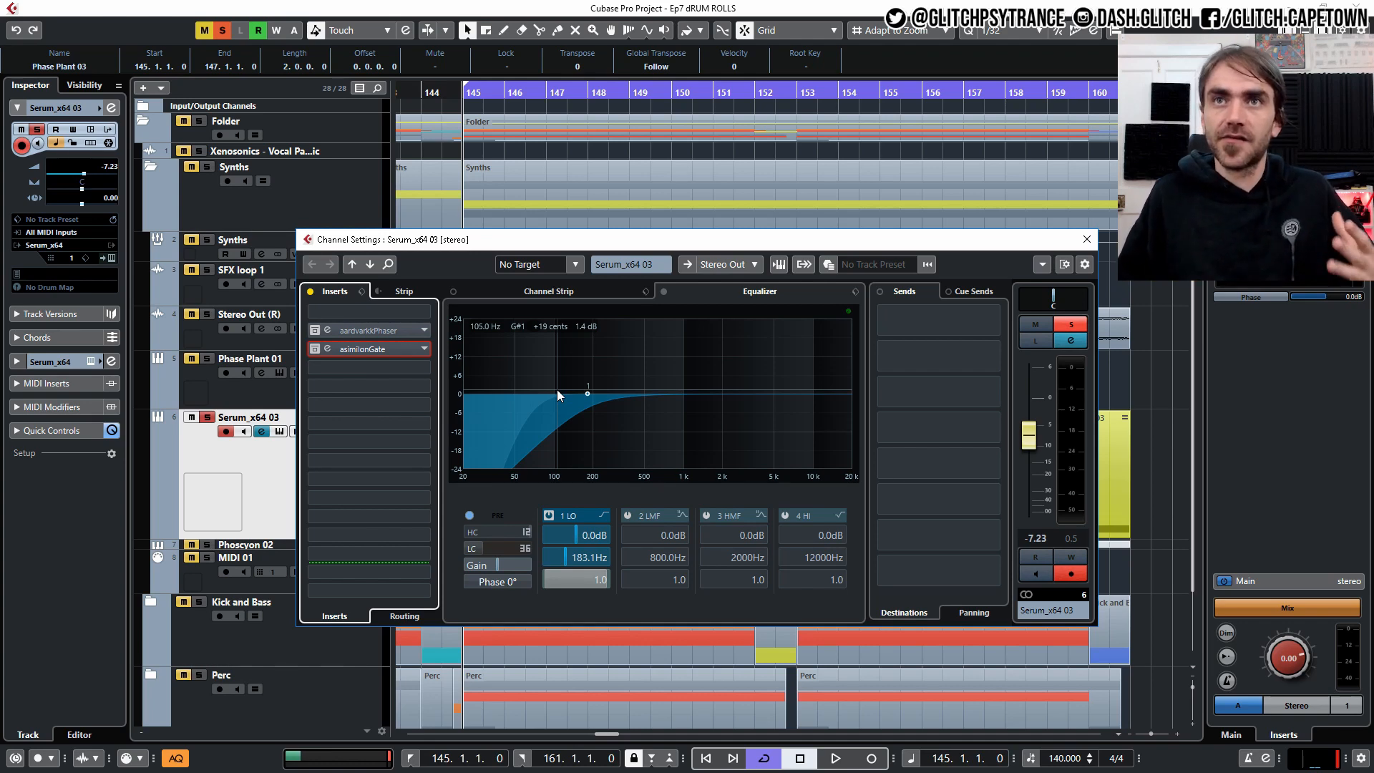
Step: Reactivate the aardvarkkPhaser insert with its editor open in front, leaving asimilonGate switched off and its editor closed
left_click(328, 330)
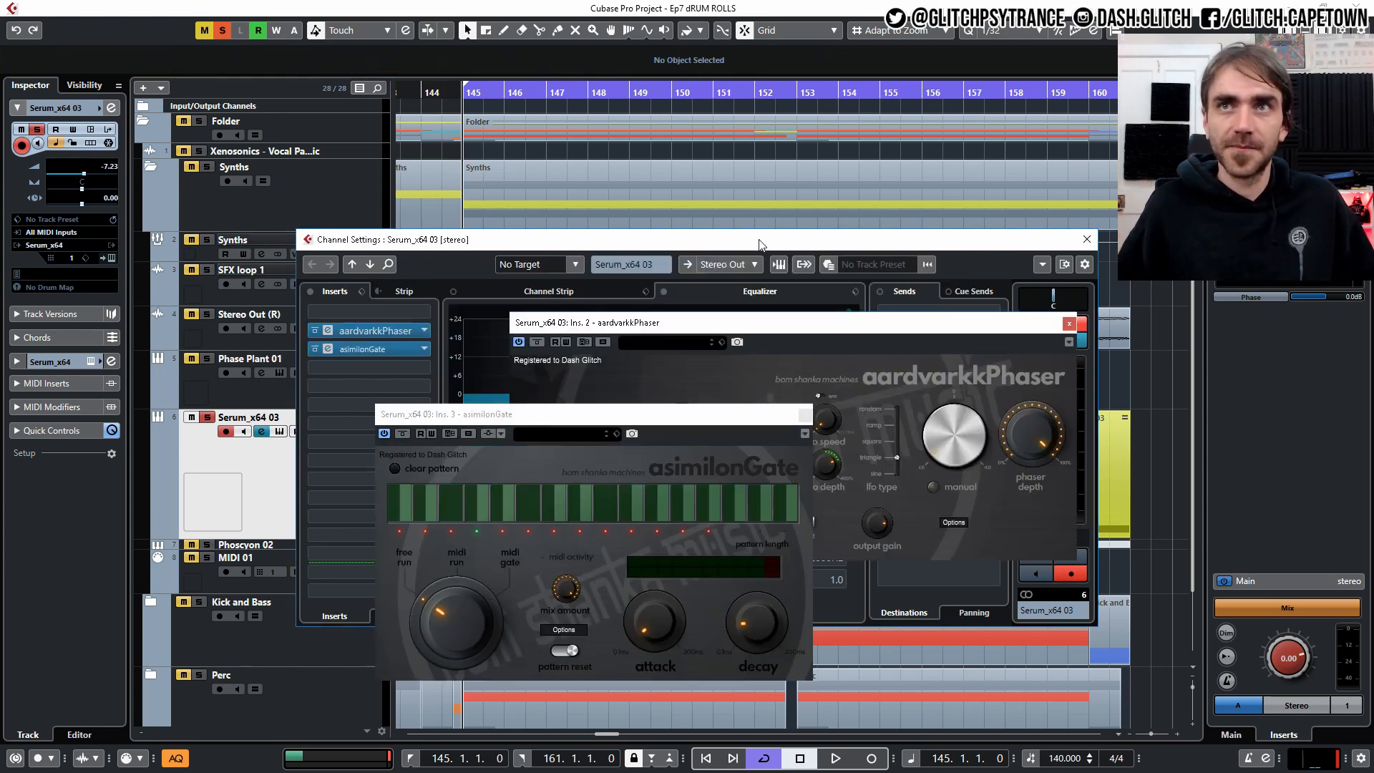
left_click(802, 413)
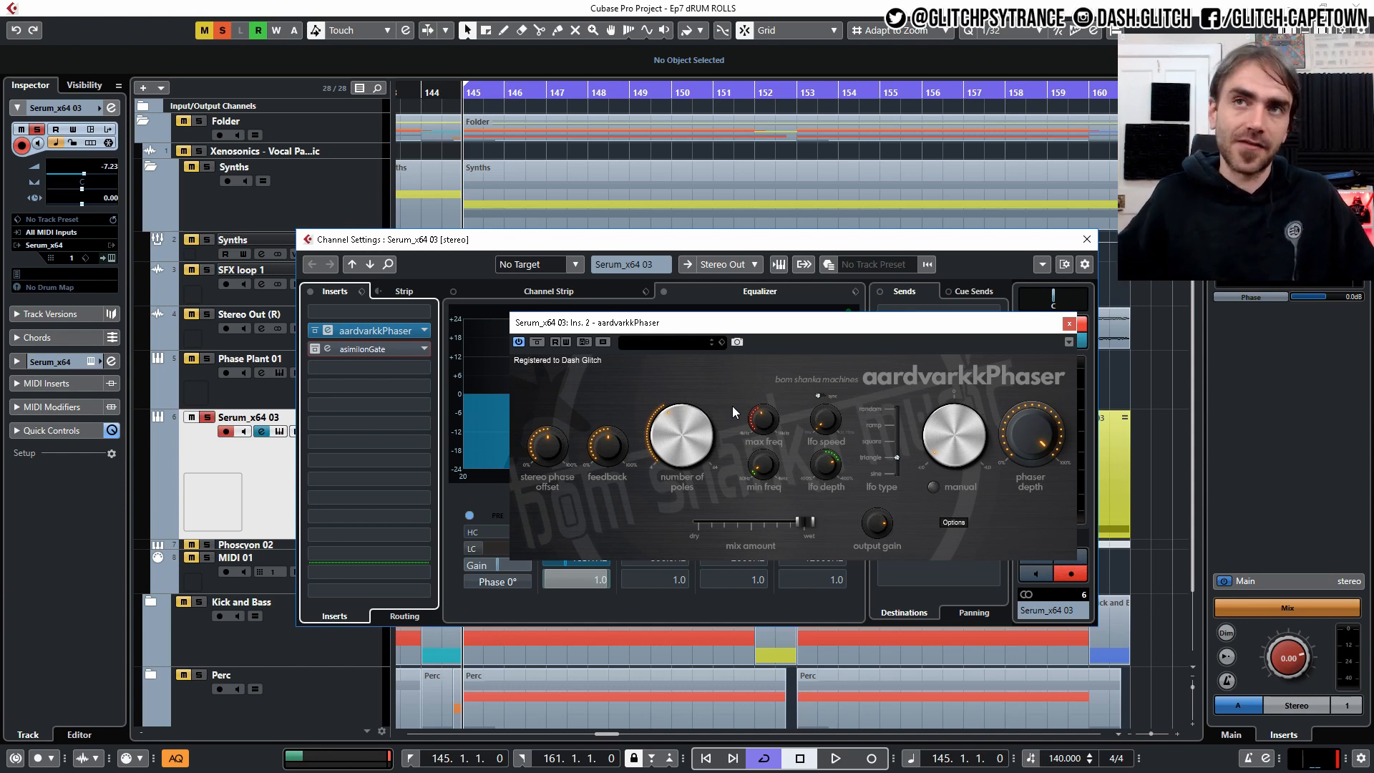
left_click(328, 349)
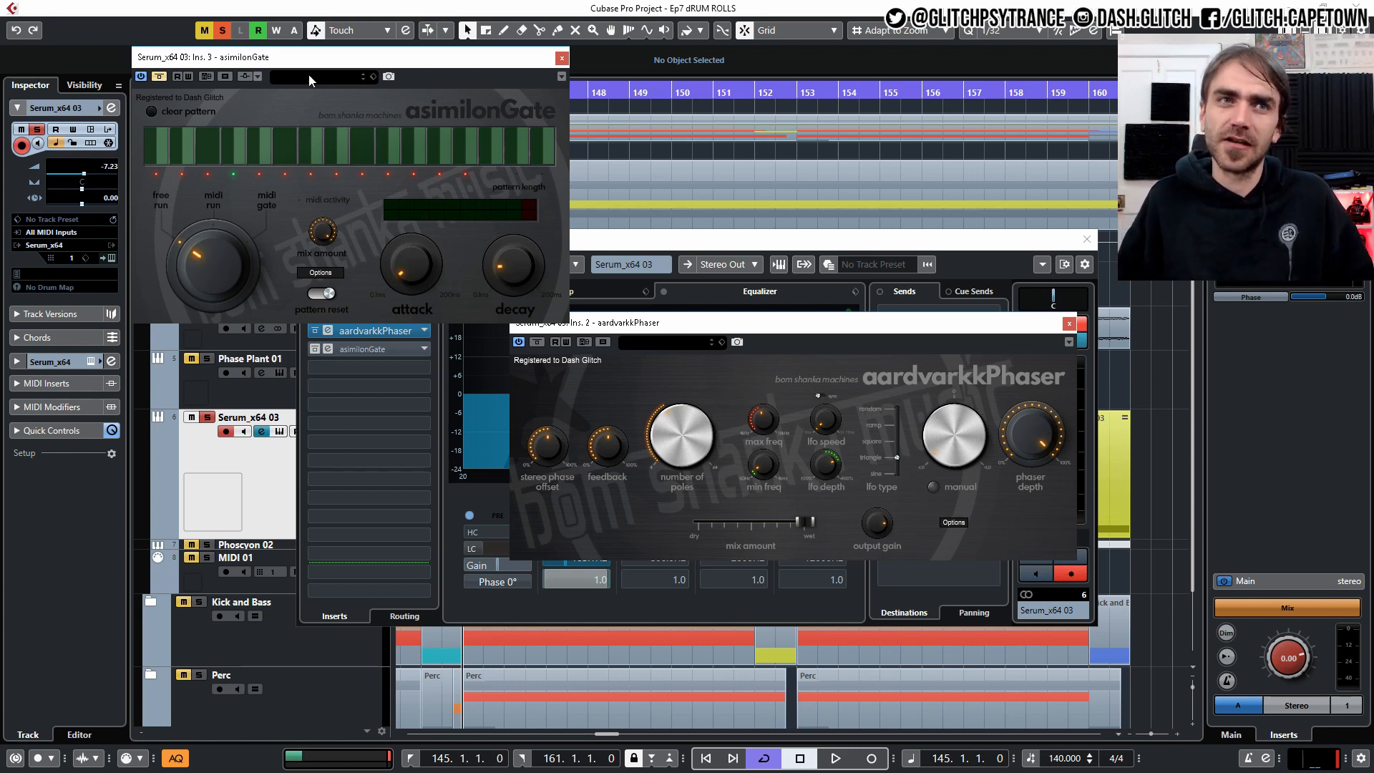
left_click(560, 59)
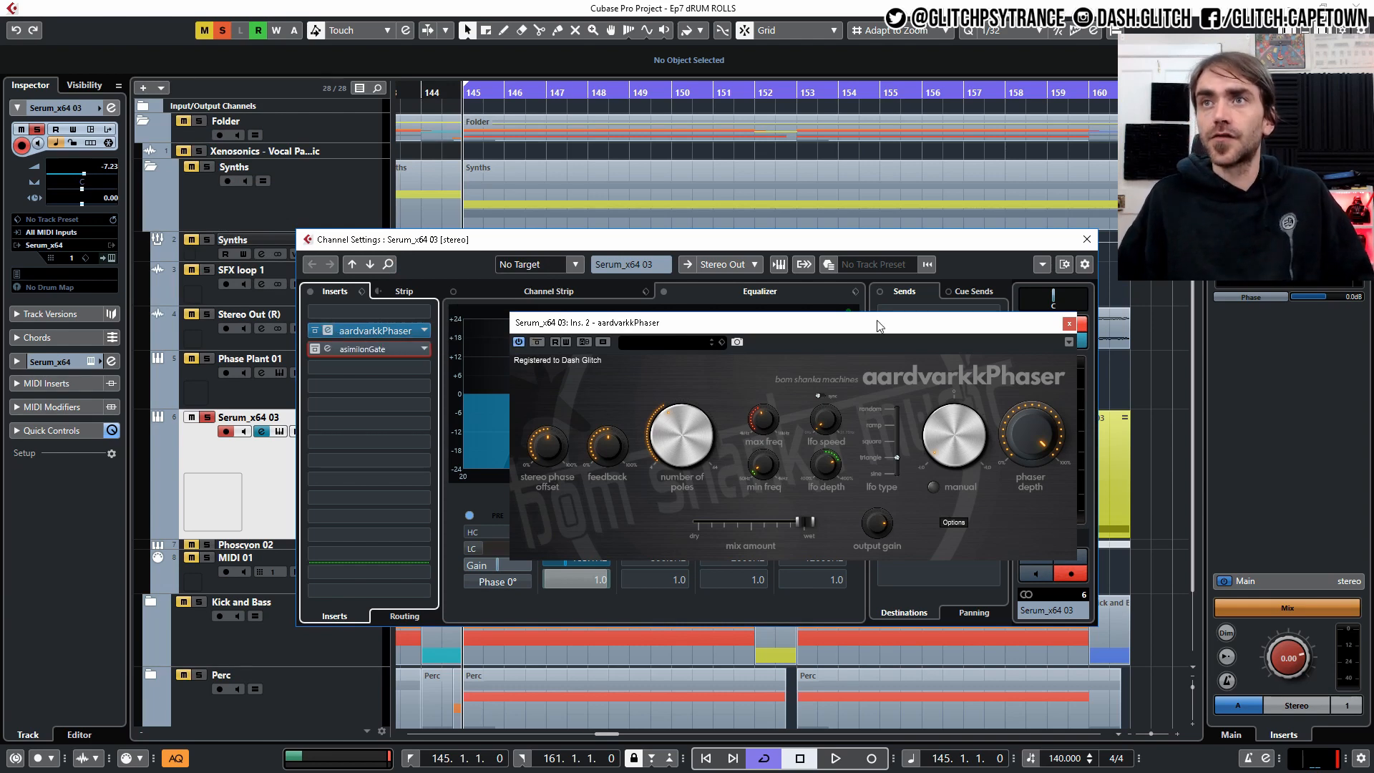
left_click_drag(854, 325, 795, 249)
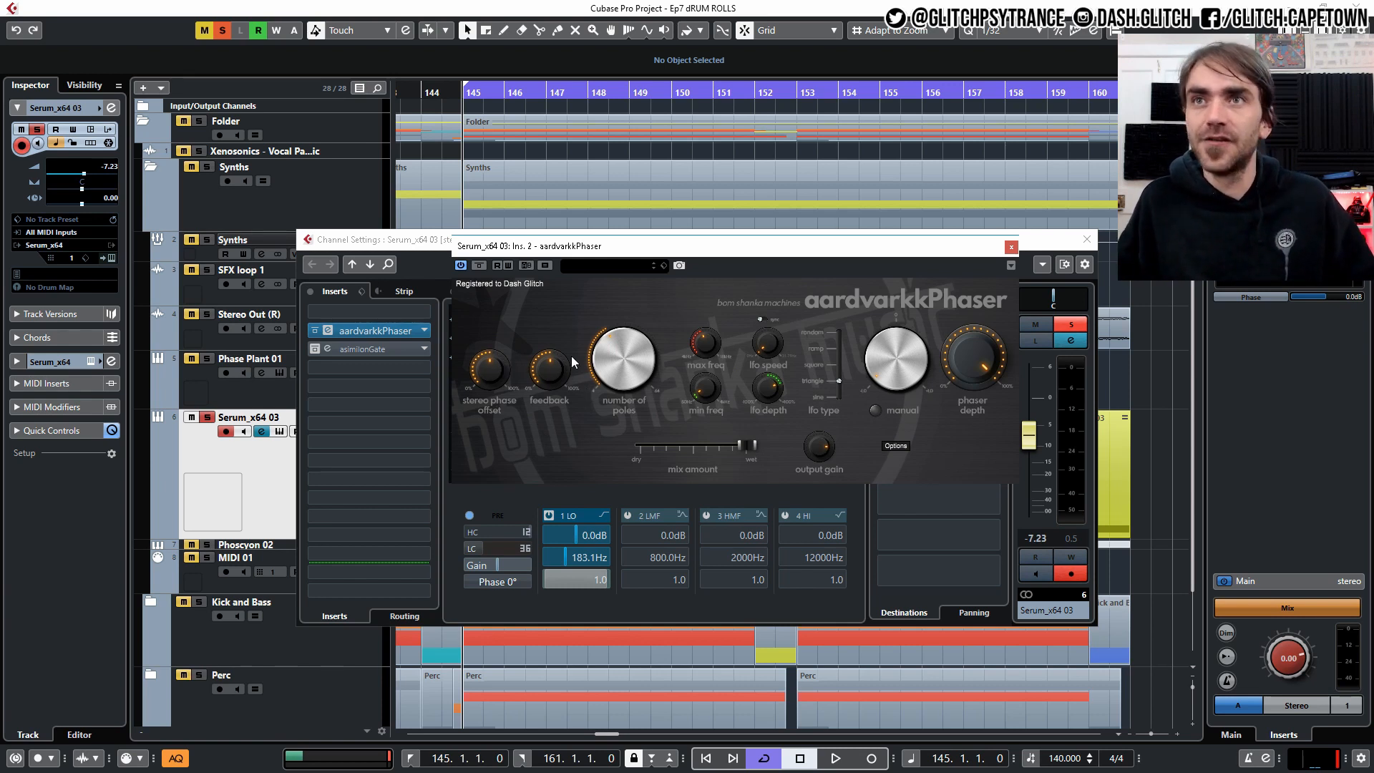
Step: Adjust the phaser's manual knob slightly and vary its LFO speed while the track plays
mouse_move(629, 358)
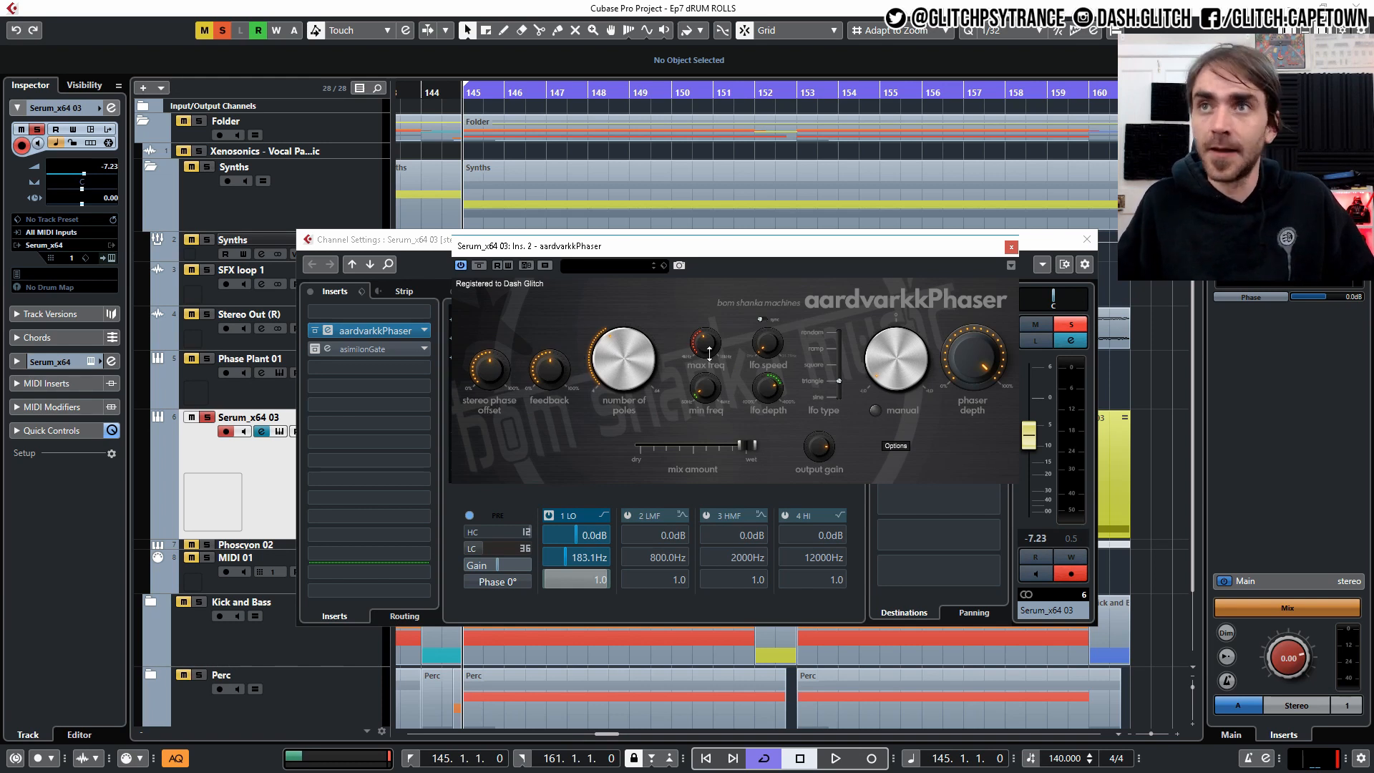
mouse_move(771, 337)
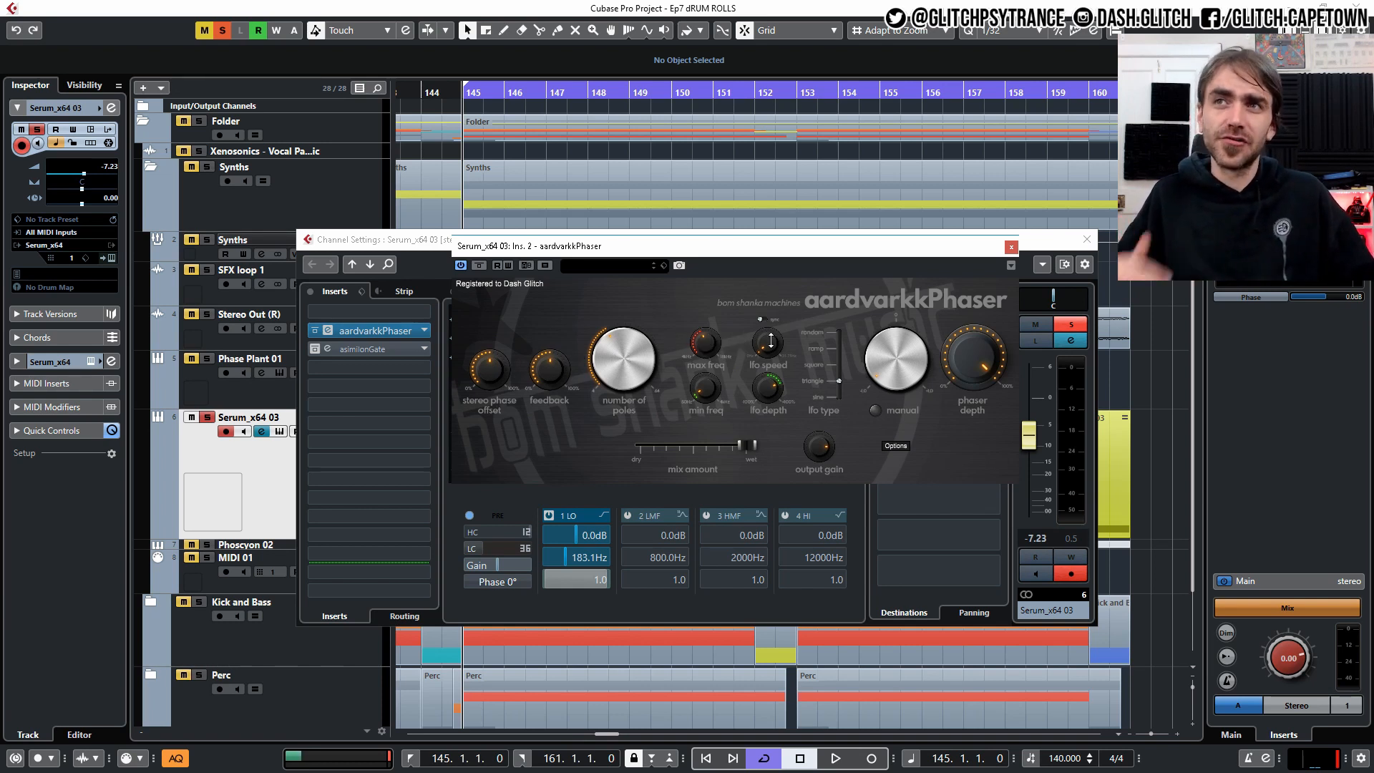
mouse_move(903, 333)
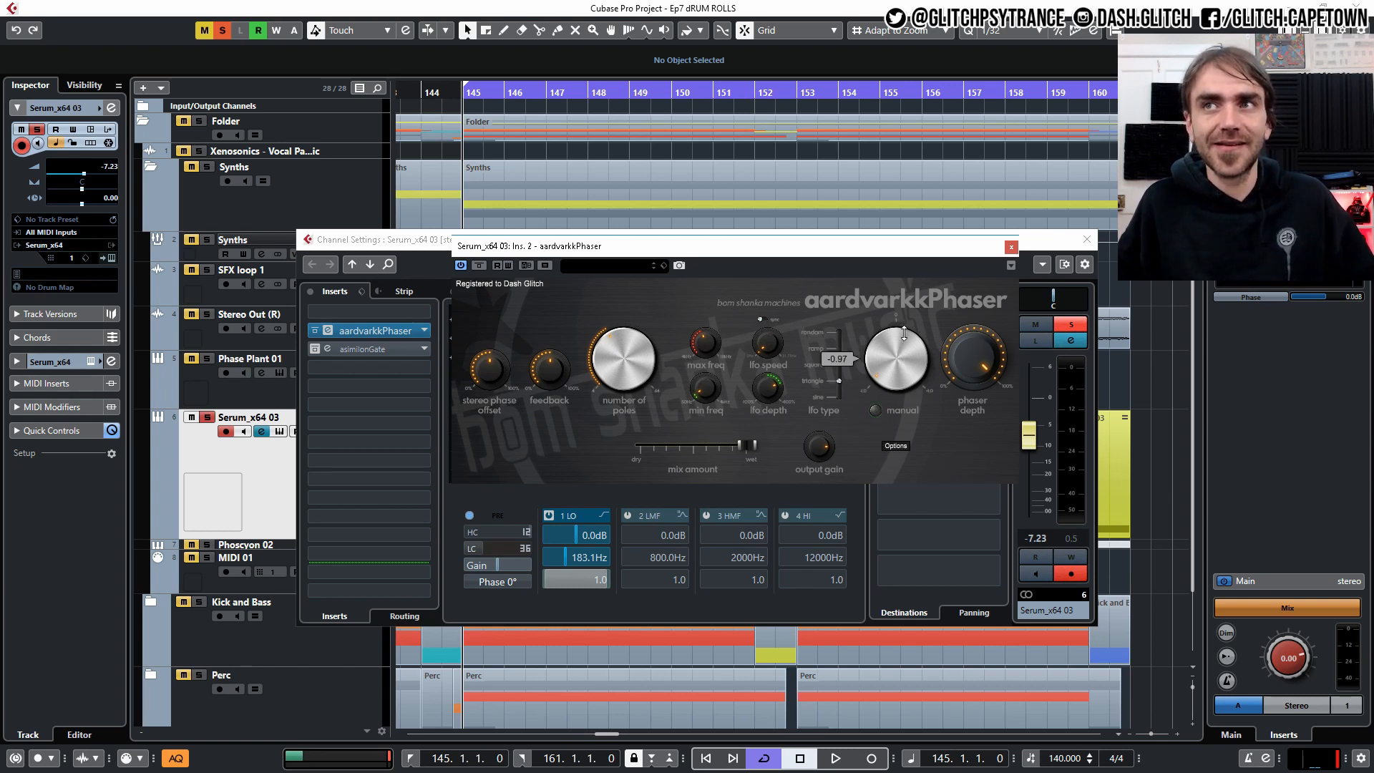
mouse_move(903, 333)
left_mouse_down()
mouse_move(935, 298)
mouse_move(919, 342)
left_mouse_up()
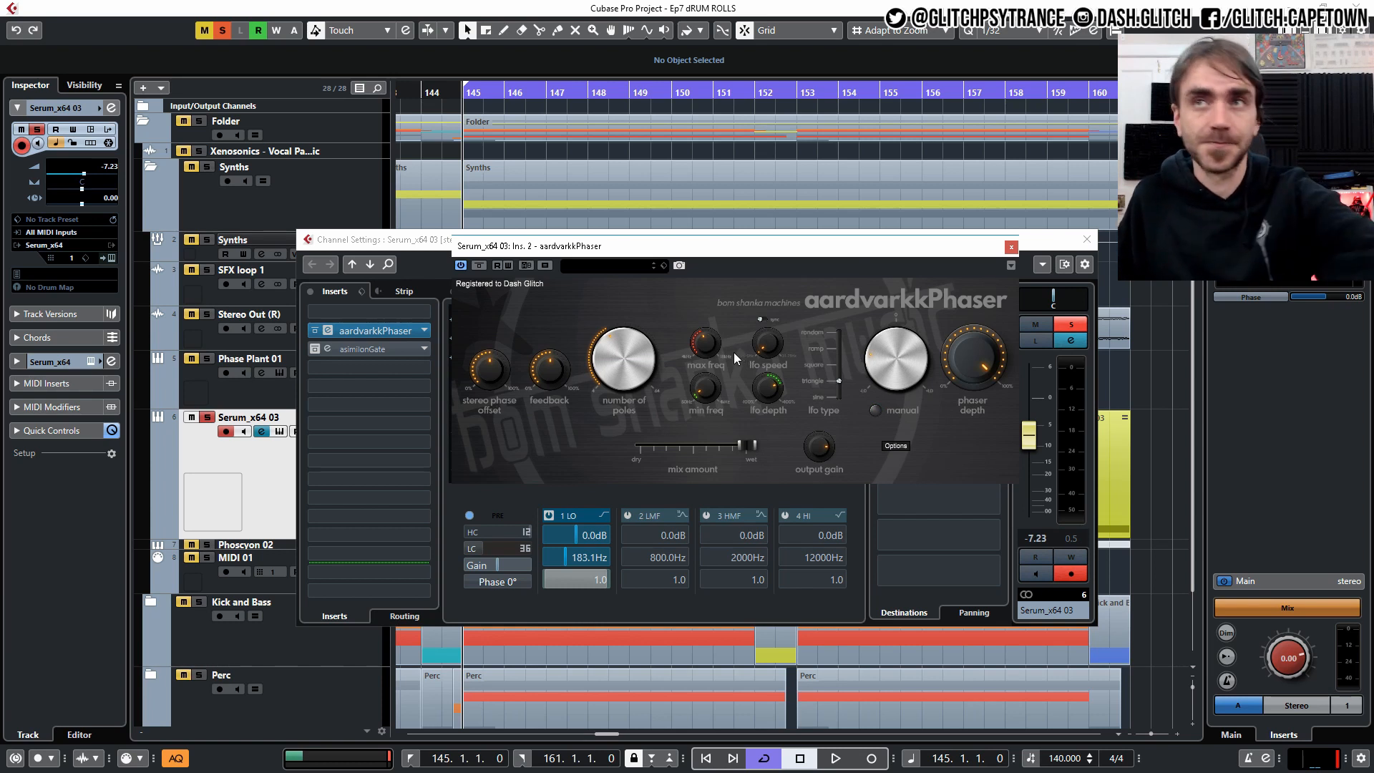
key("space")
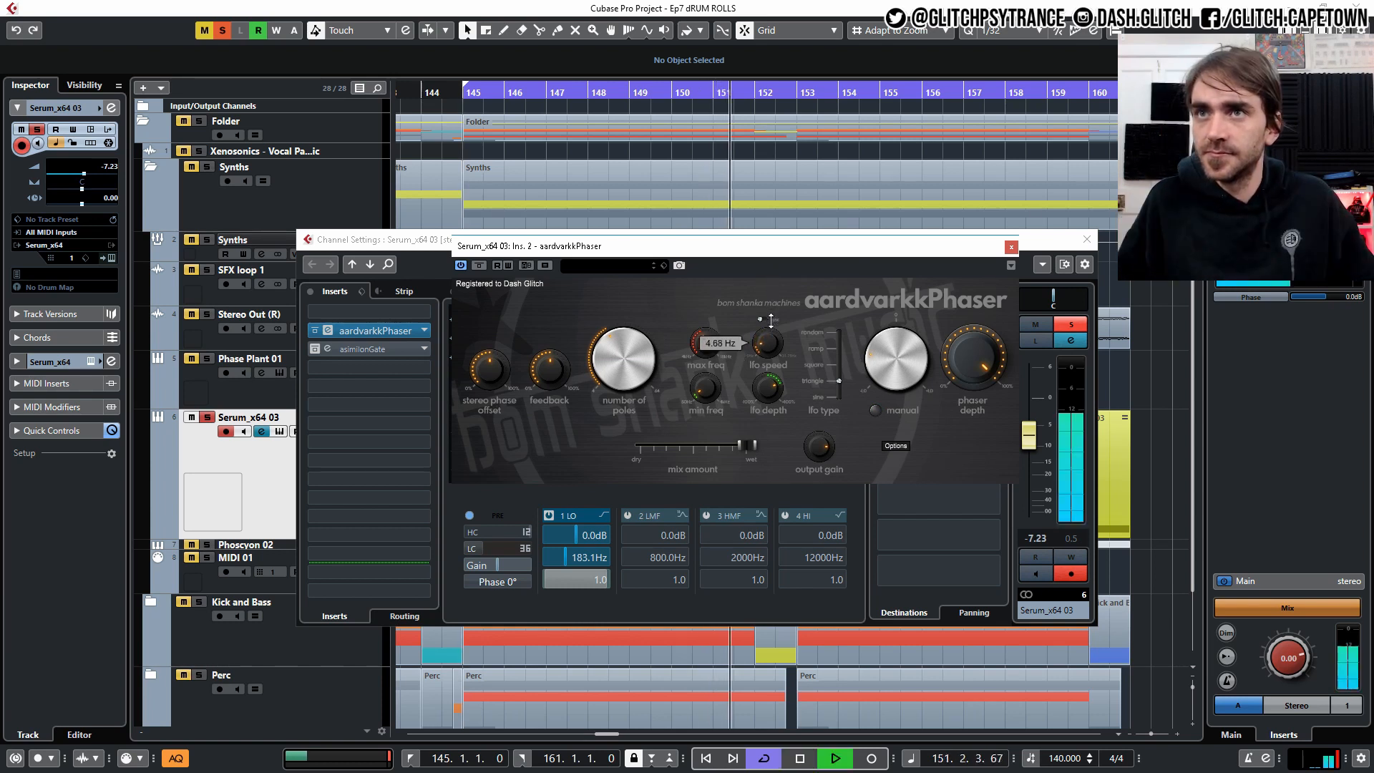
left_click_drag(769, 330, 767, 346)
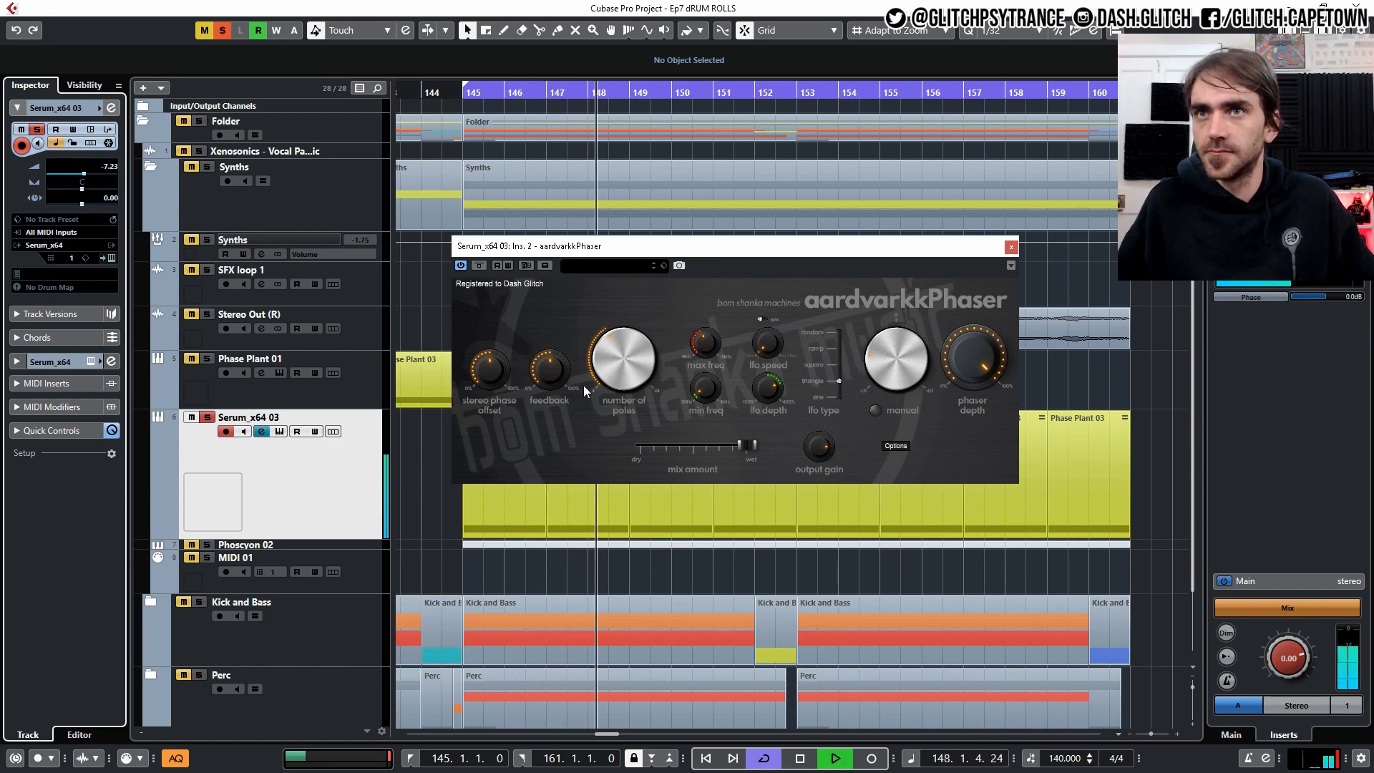
Step: Raise the phaser's number of poles to 64 and set its feedback to about 65% during playback, ending with playback stopped
mouse_move(633, 377)
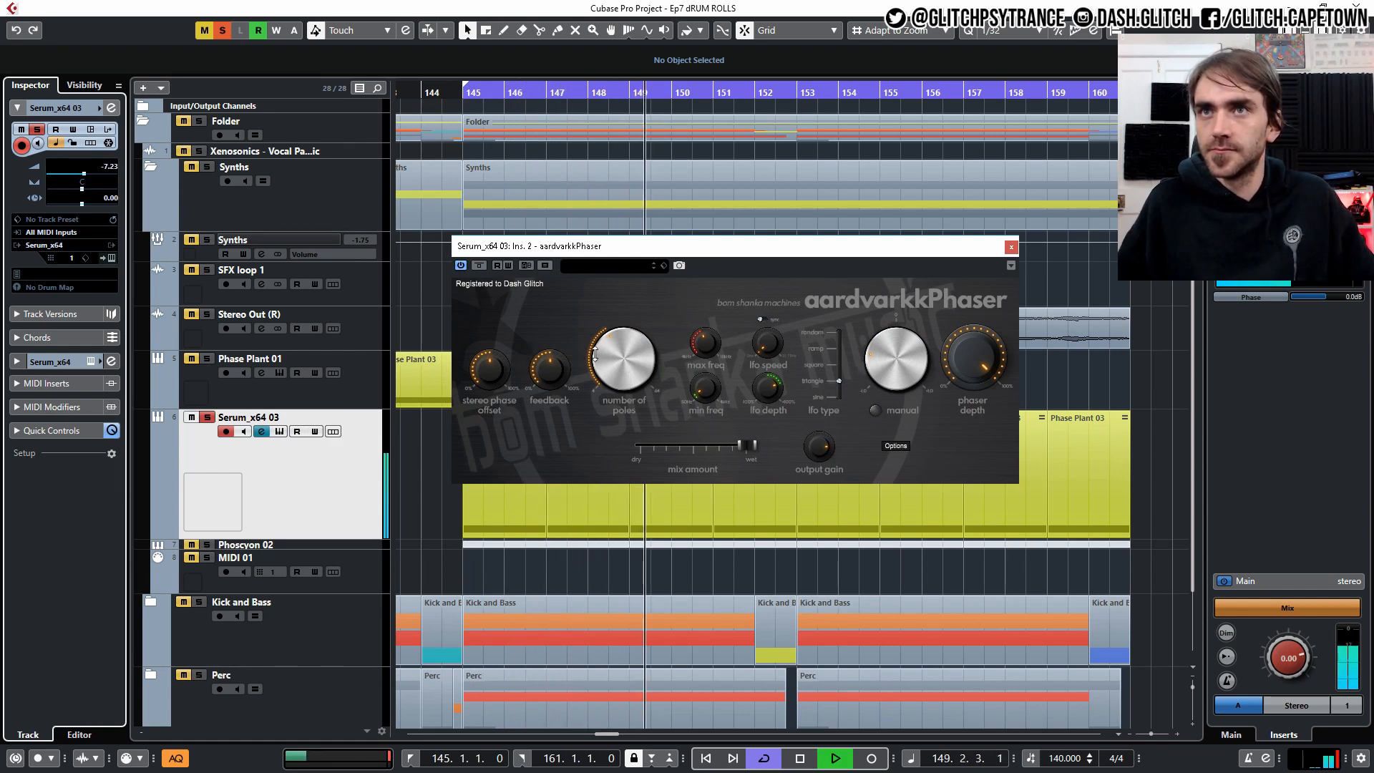
mouse_move(551, 375)
left_click_drag(551, 374, 554, 300)
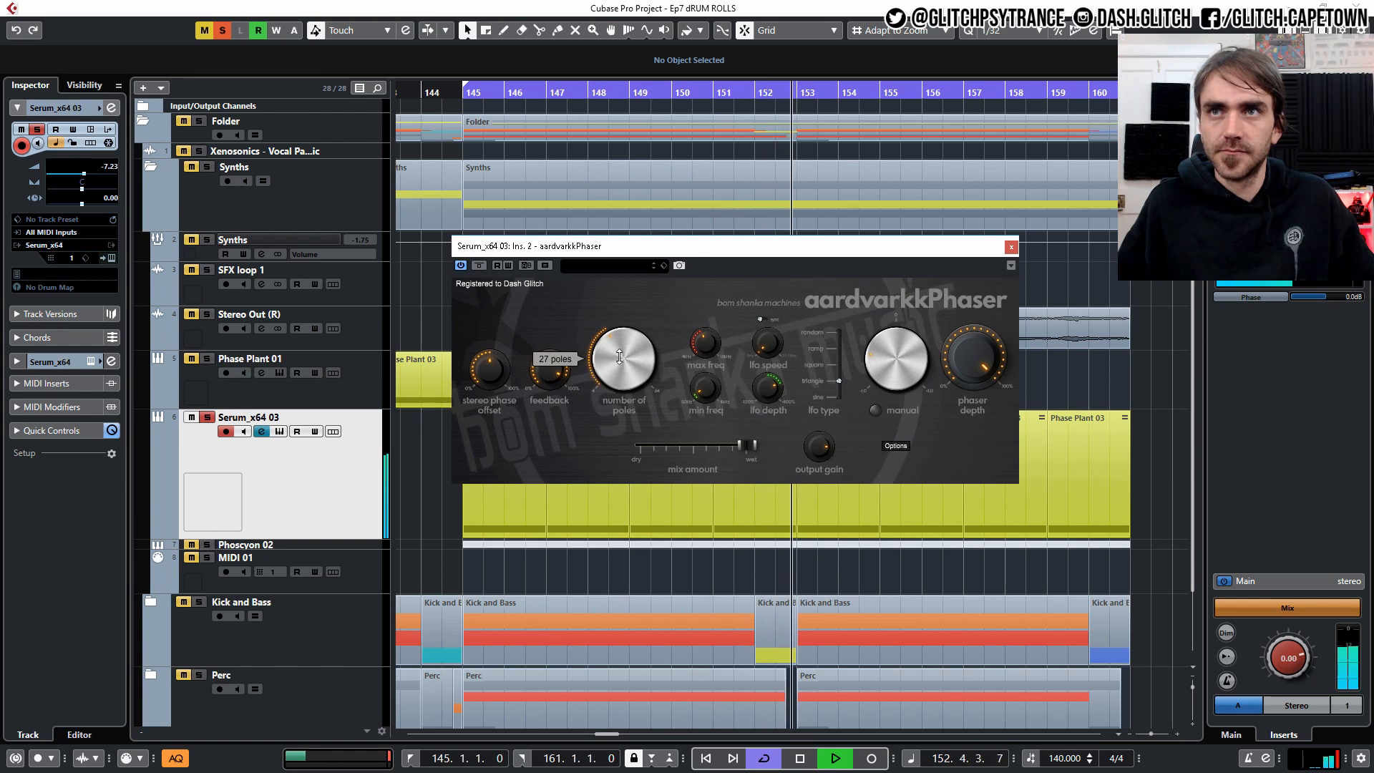
left_click_drag(620, 349, 620, 225)
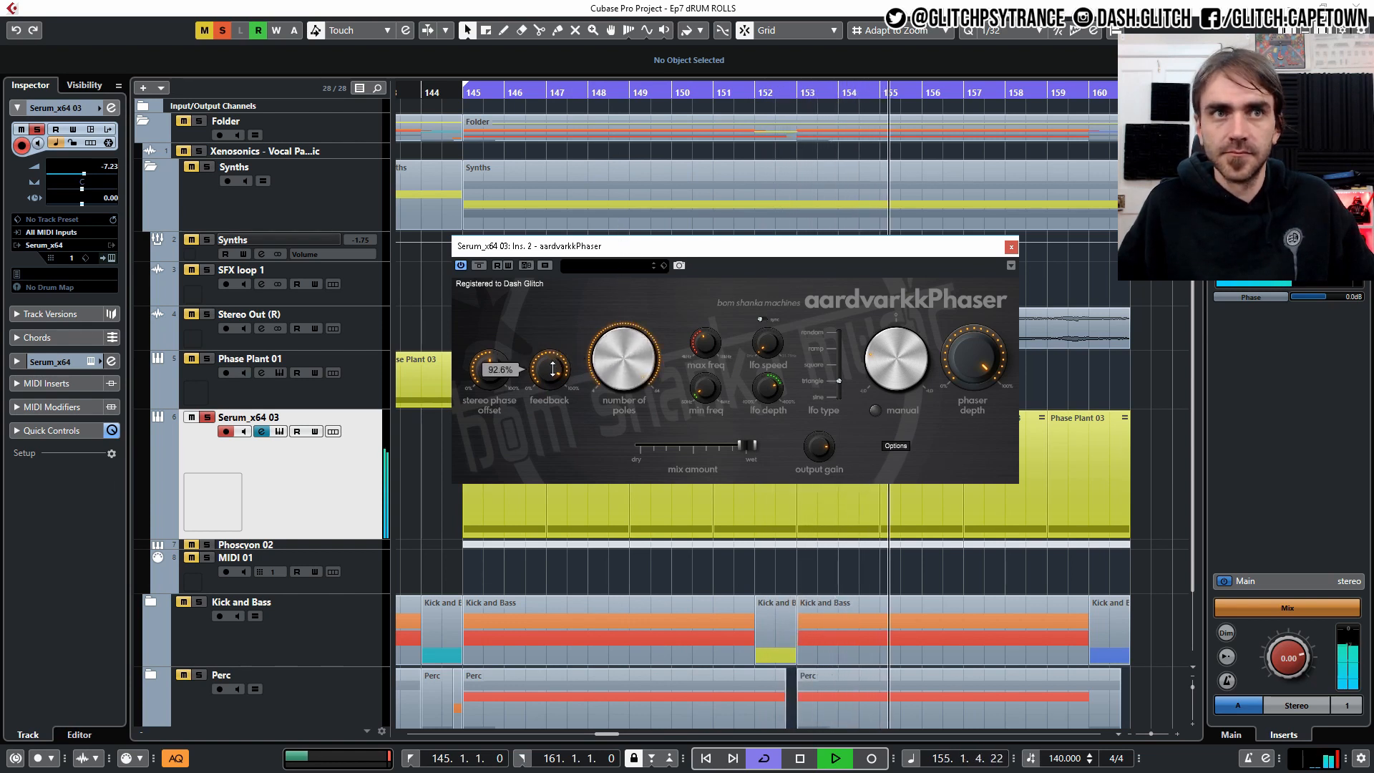
left_click_drag(552, 373, 553, 371)
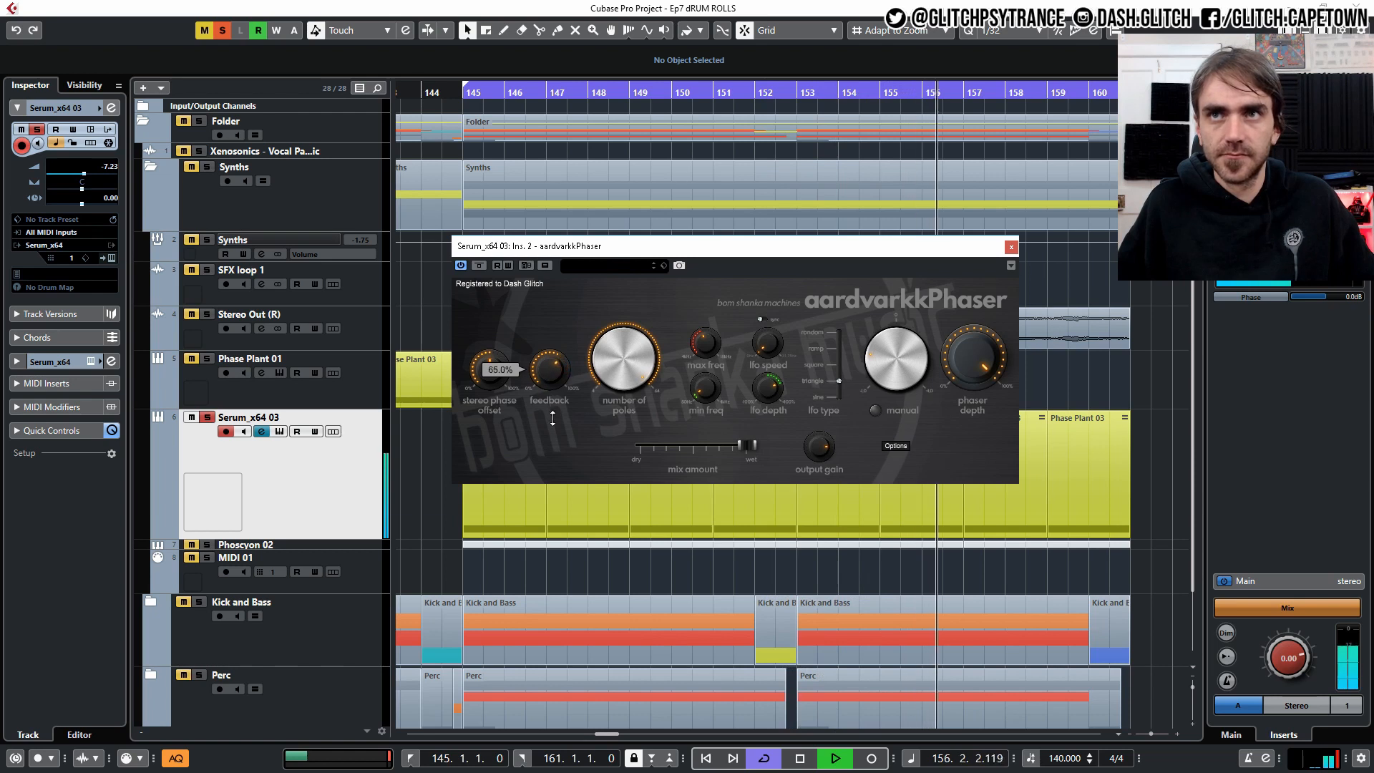
mouse_move(613, 362)
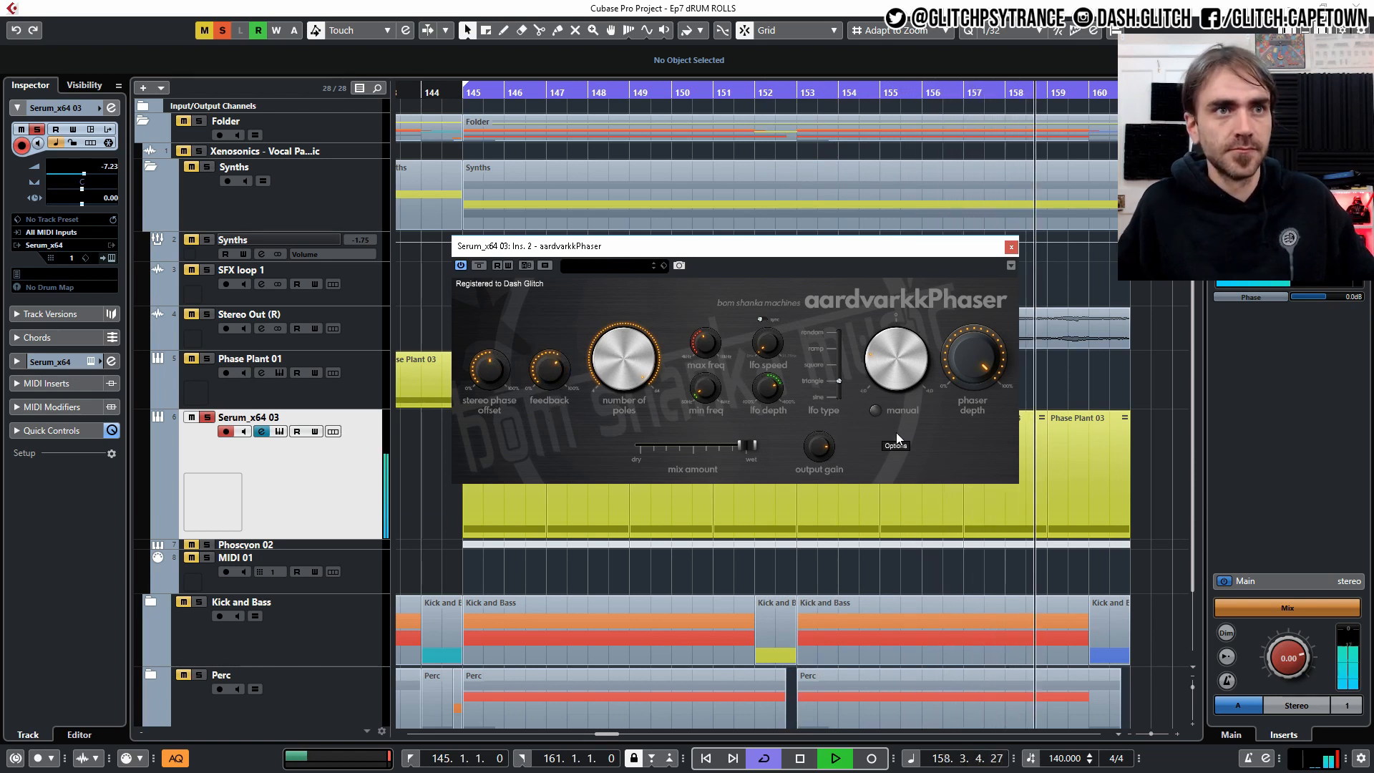
key("space")
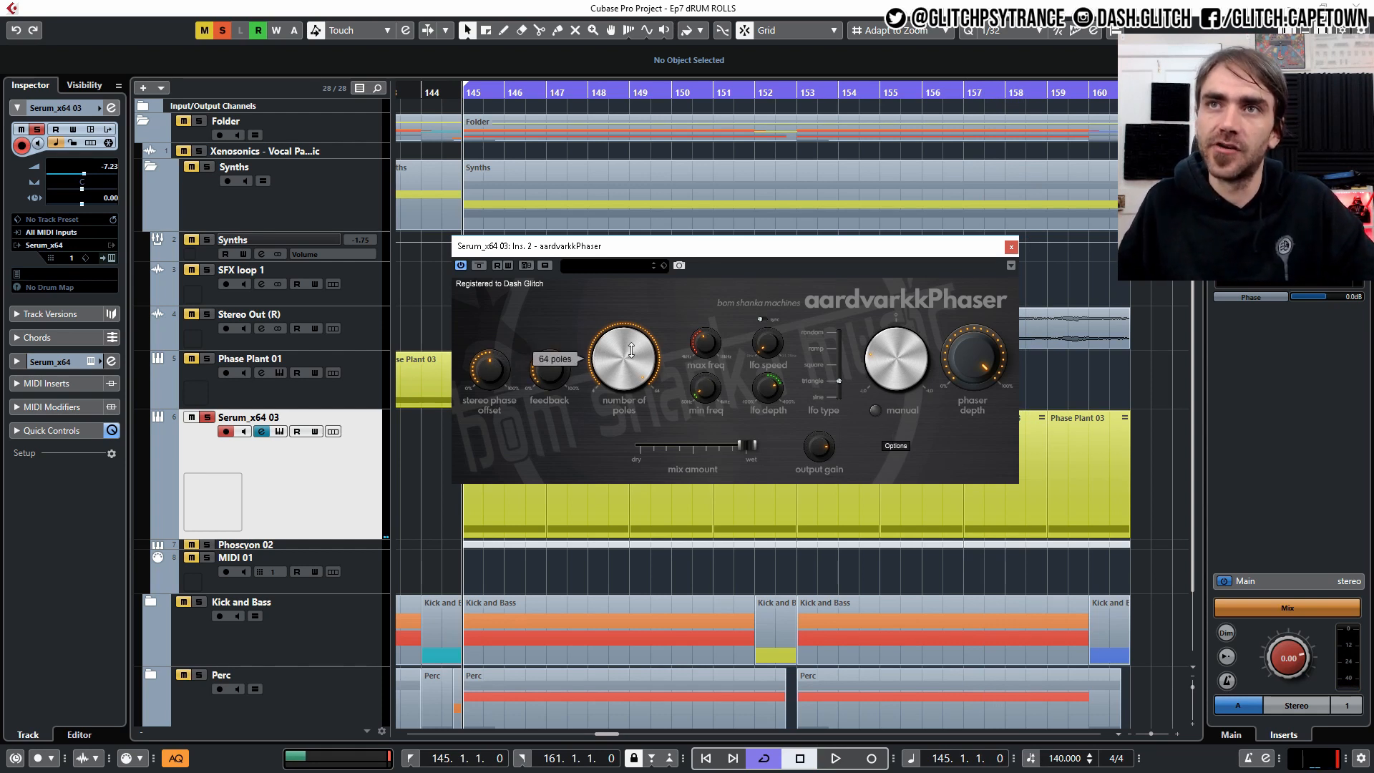
Step: Reduce the phaser to about 19 poles and sweep its manual knob up to 1.00 during playback
left_click_drag(631, 350, 620, 478)
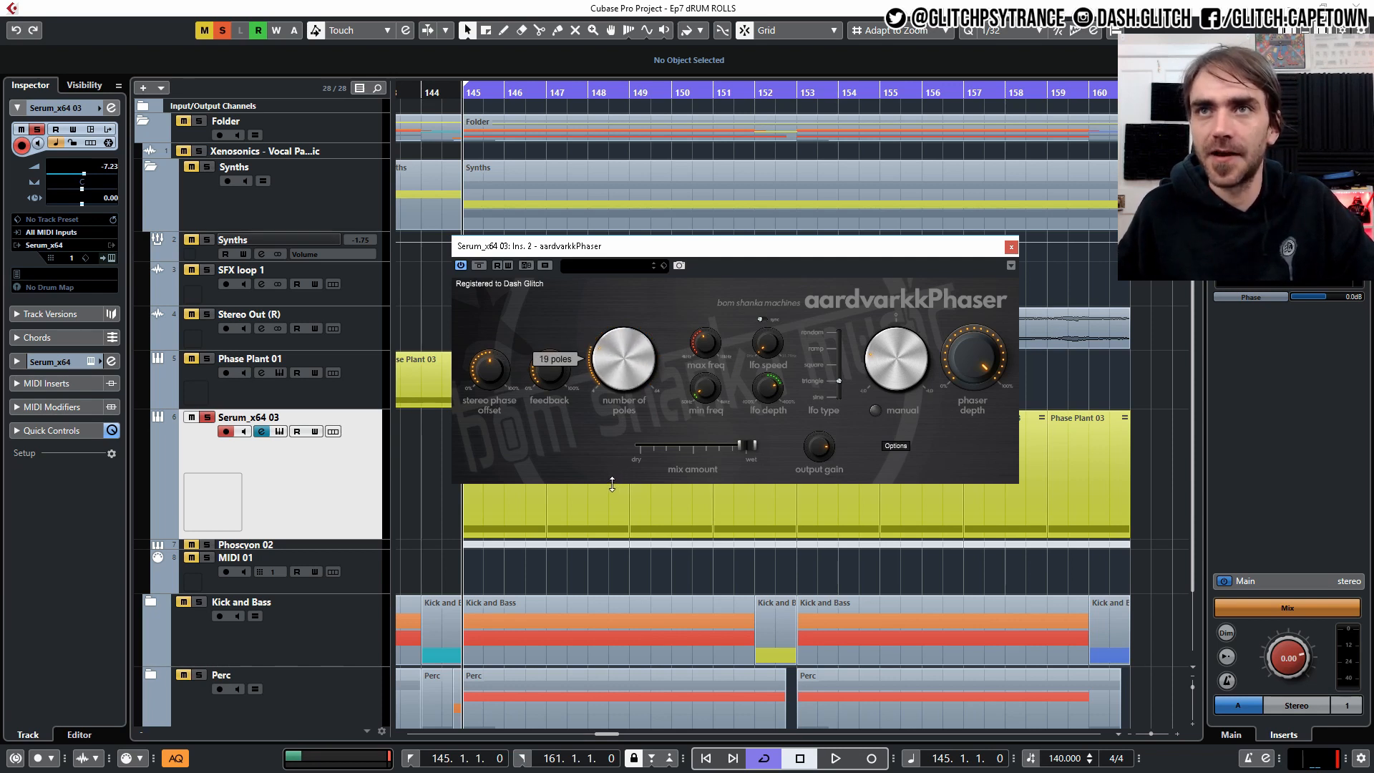
left_click_drag(612, 484, 606, 487)
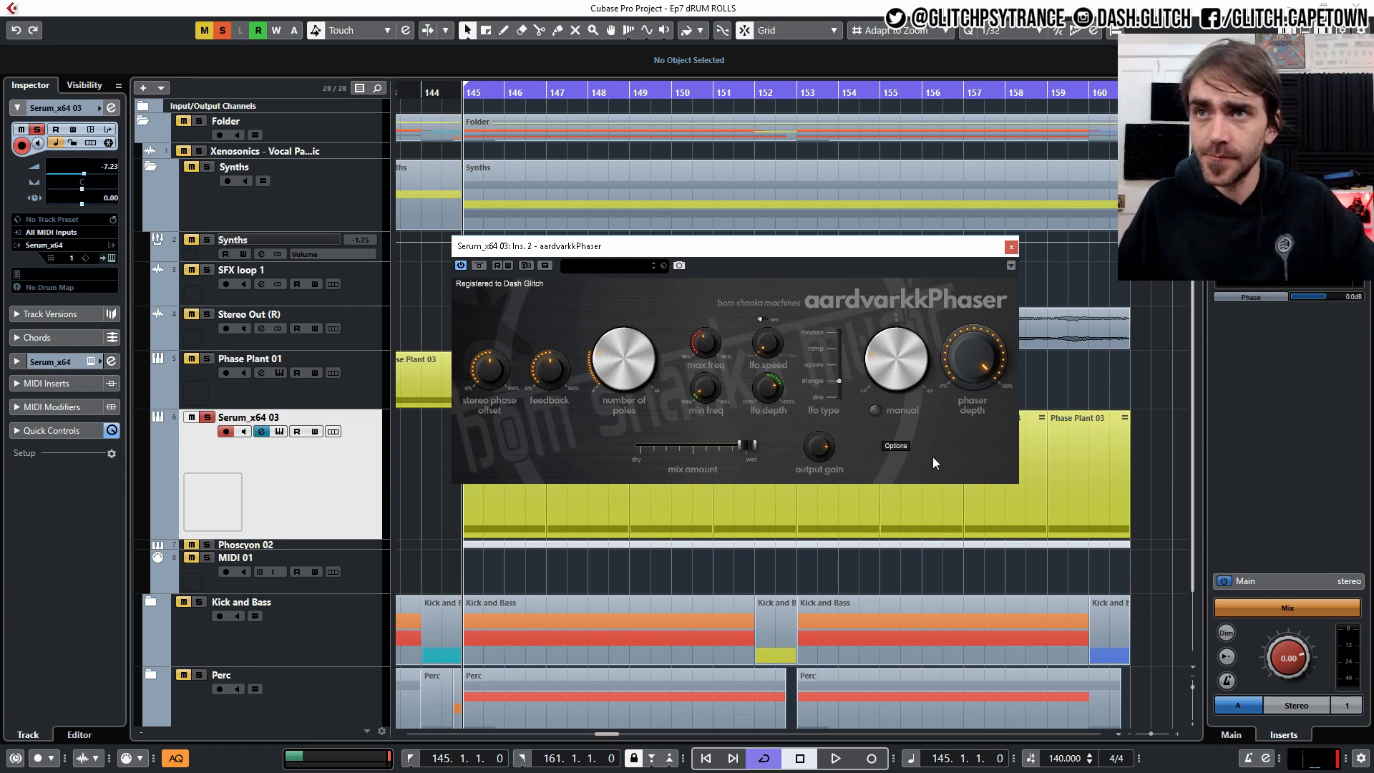
left_click_drag(888, 362, 879, 247)
key("space")
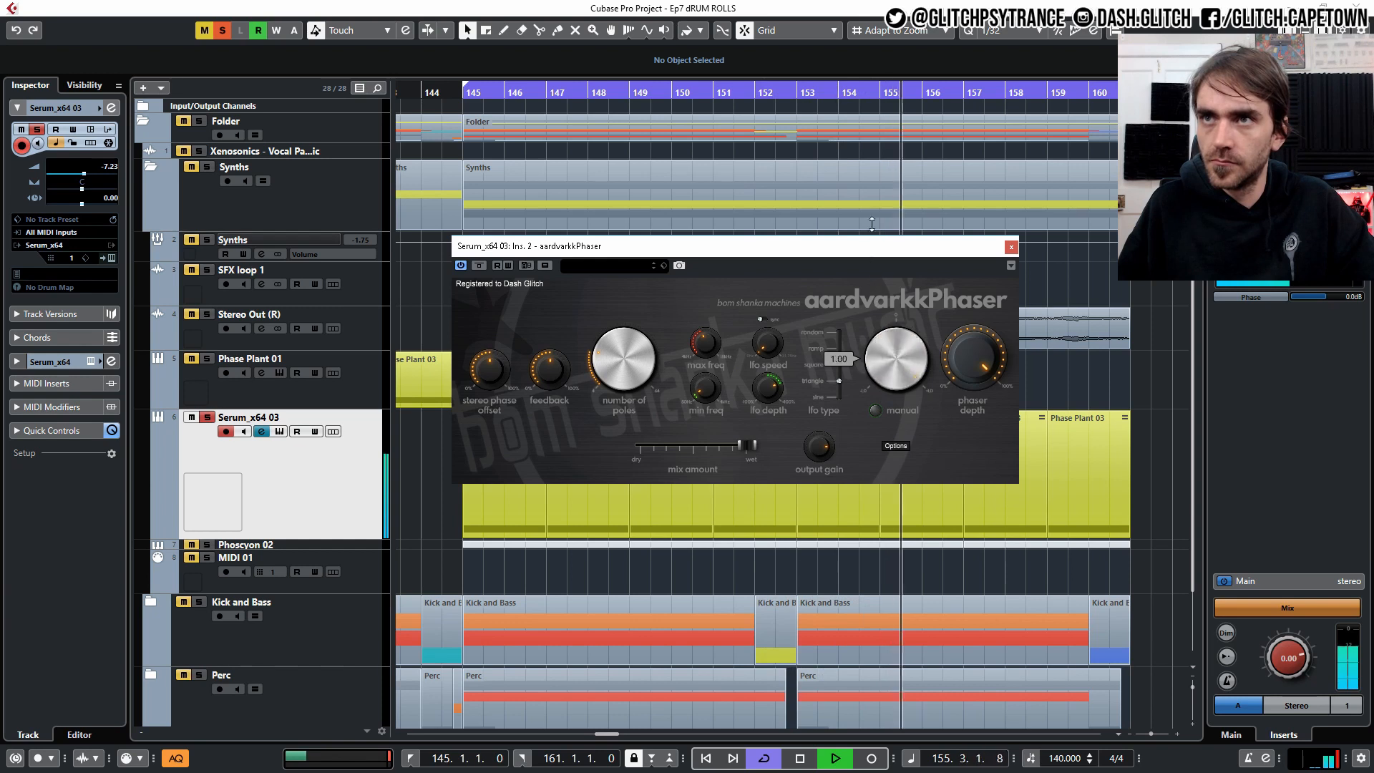
Step: Lower the phaser's max freq to about 6696 Hz, bring the manual knob down to -1.00, and stop playback
left_click_drag(757, 341, 757, 339)
mouse_move(704, 323)
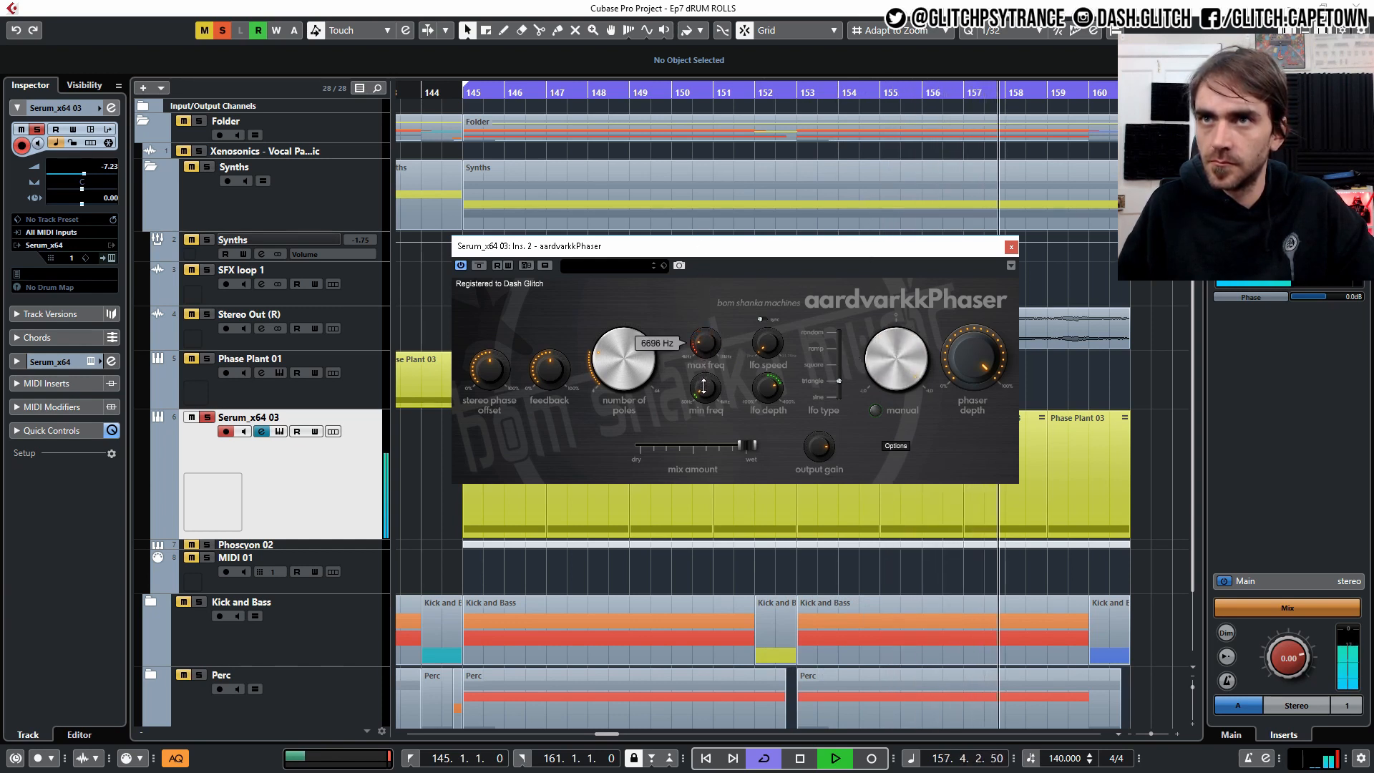
left_click_drag(865, 365, 891, 551)
key("space")
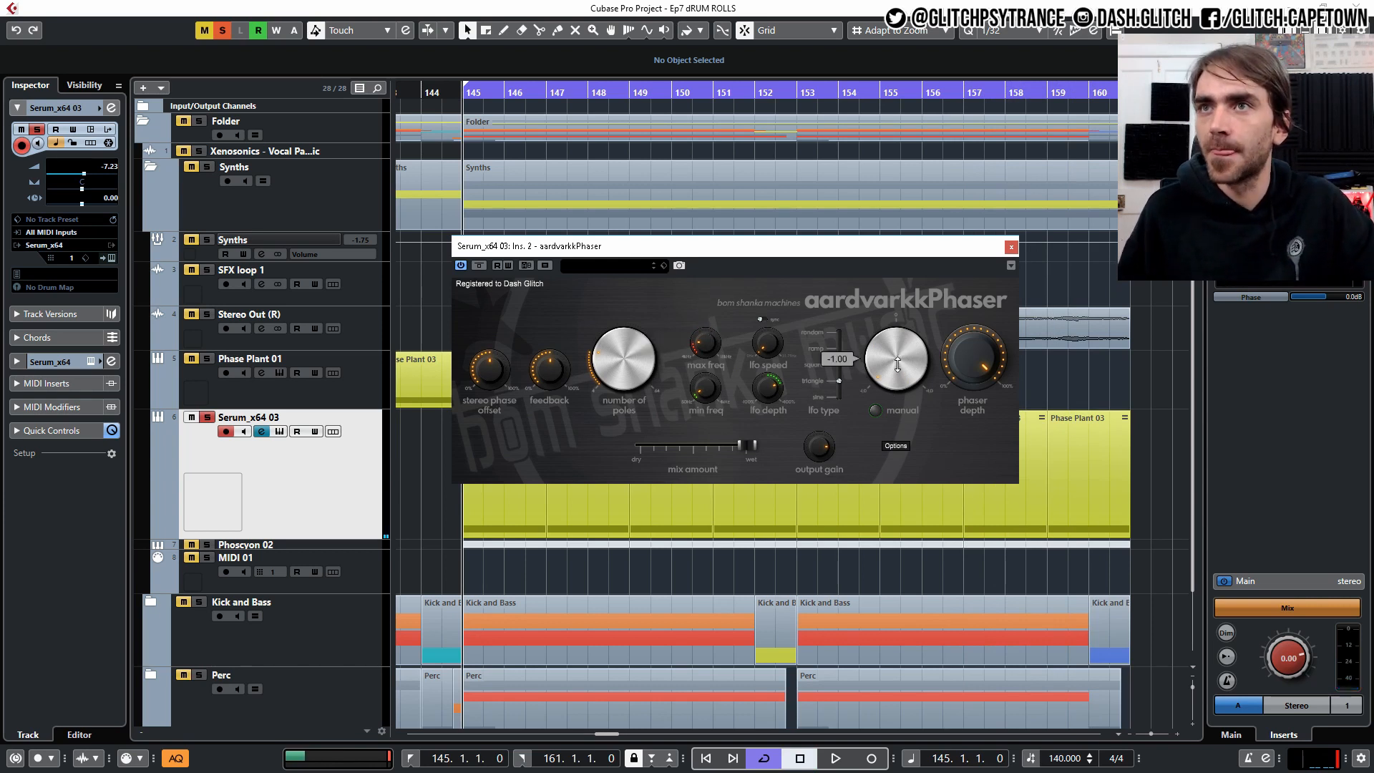
Step: Sweep the phaser's manual knob up and back down, and set the LFO type to sine
left_click_drag(897, 365, 892, 149)
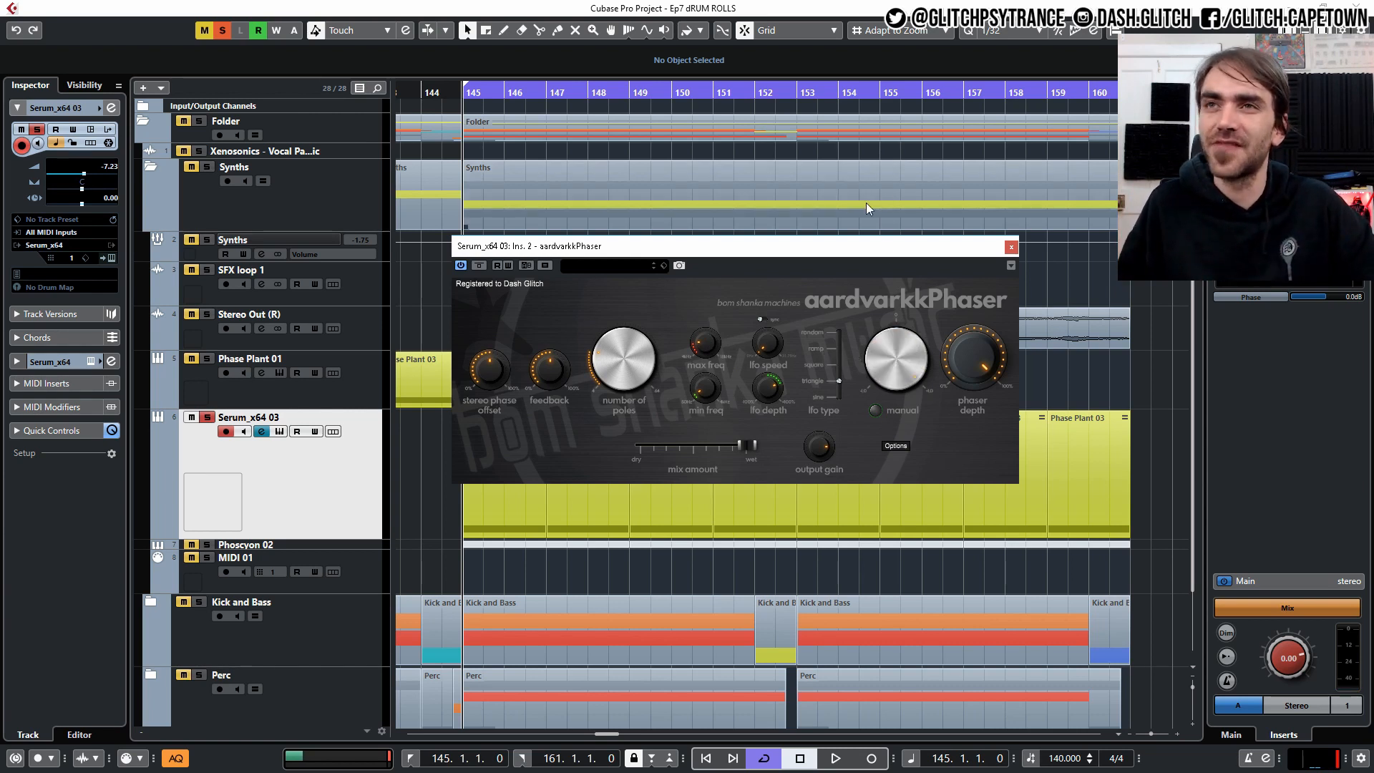
left_click_drag(887, 350, 887, 386)
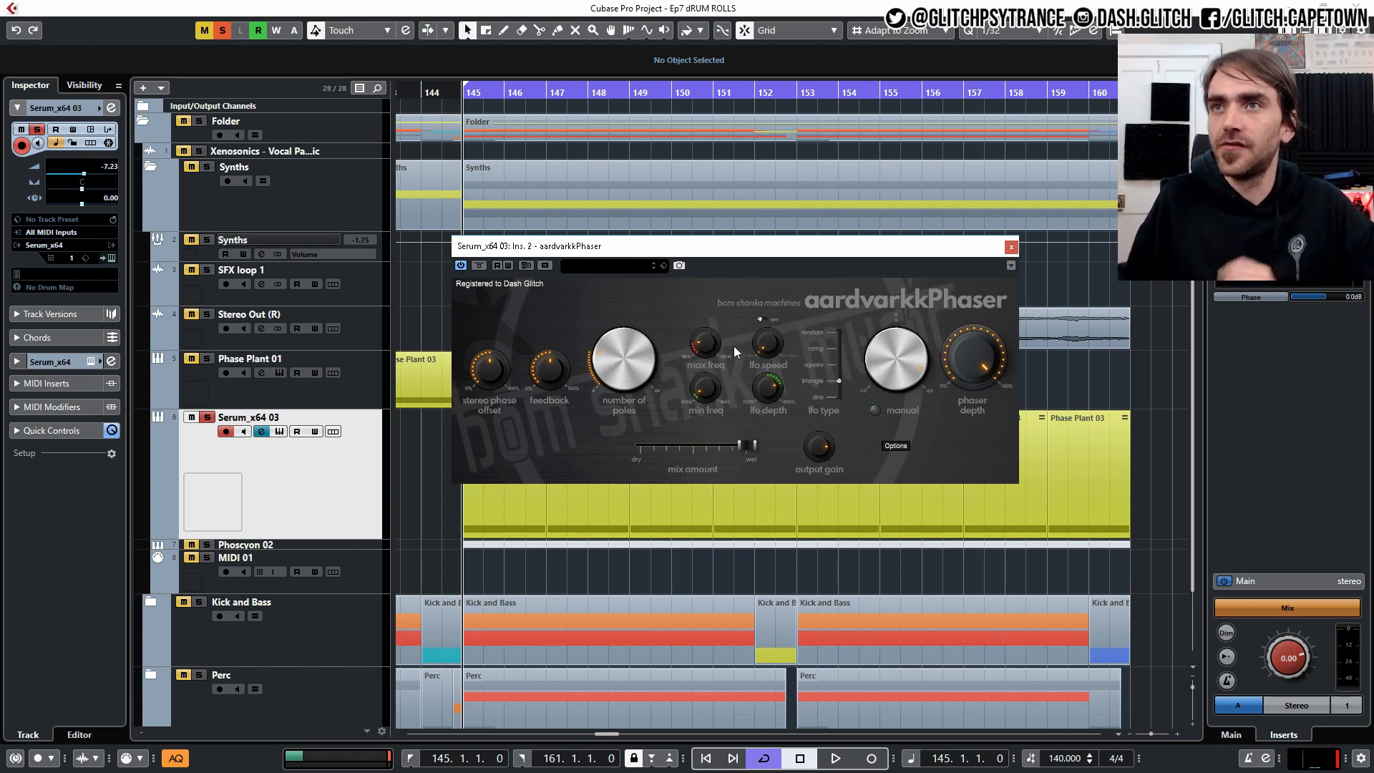
left_click_drag(882, 435, 887, 419)
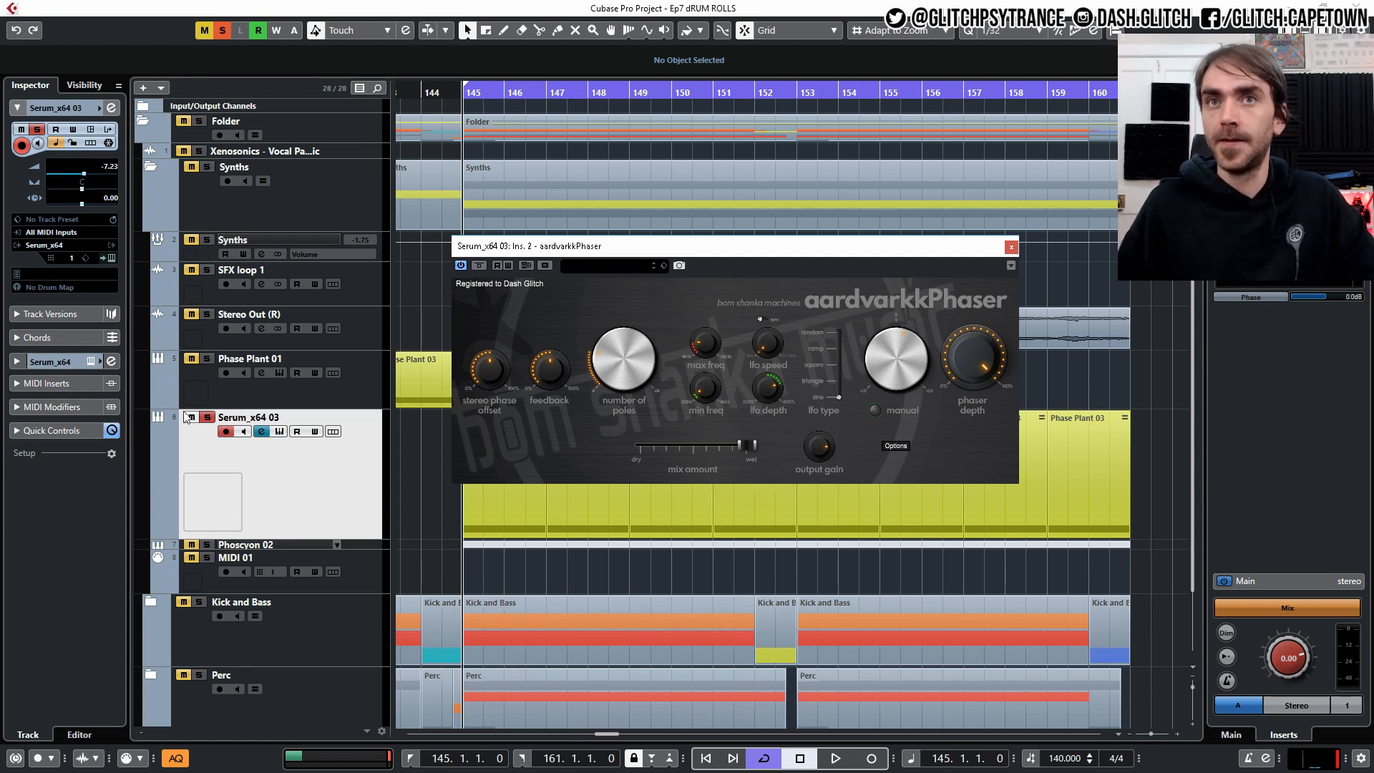
Step: Reactivate the asimilonGate insert and arrange its editor below the phaser's while the soloed track plays
left_click(111, 107)
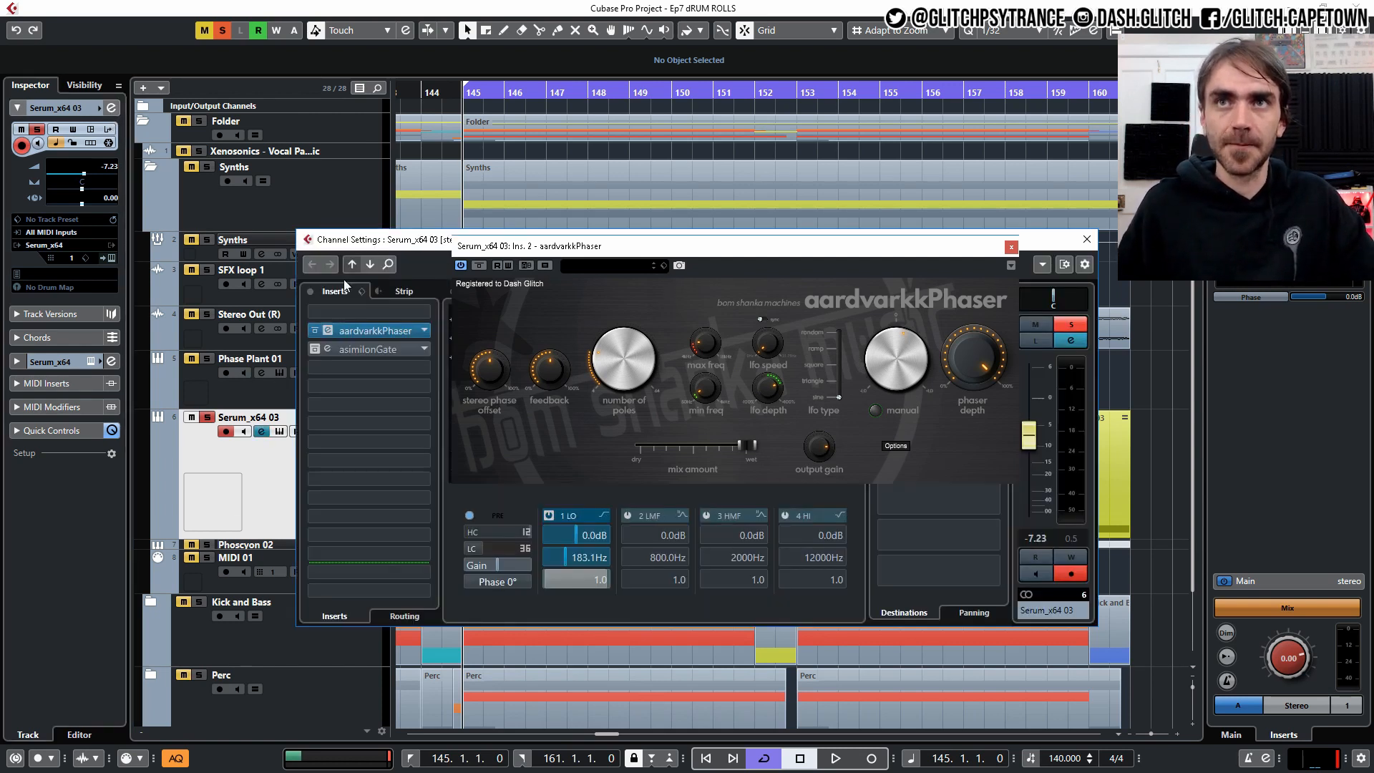
double_click(329, 350)
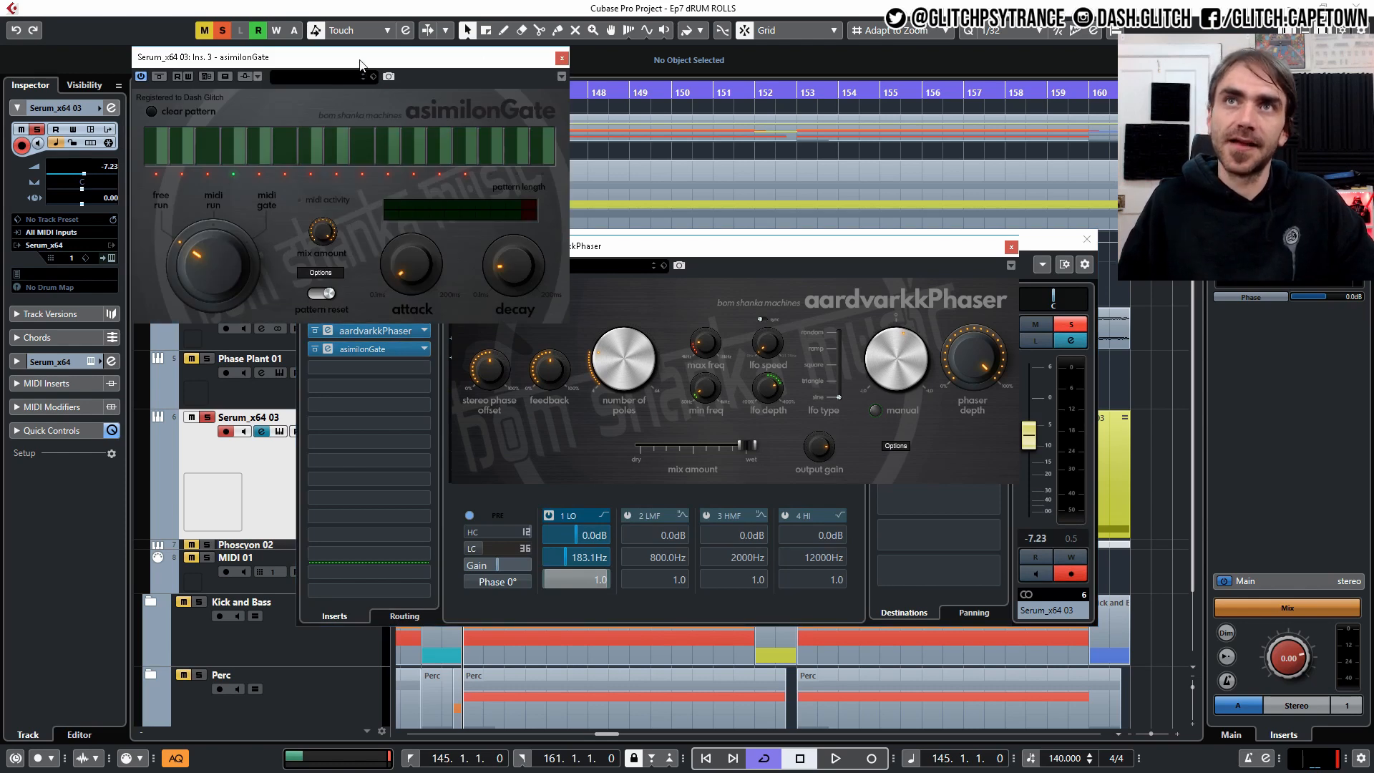
left_click_drag(360, 64, 823, 366)
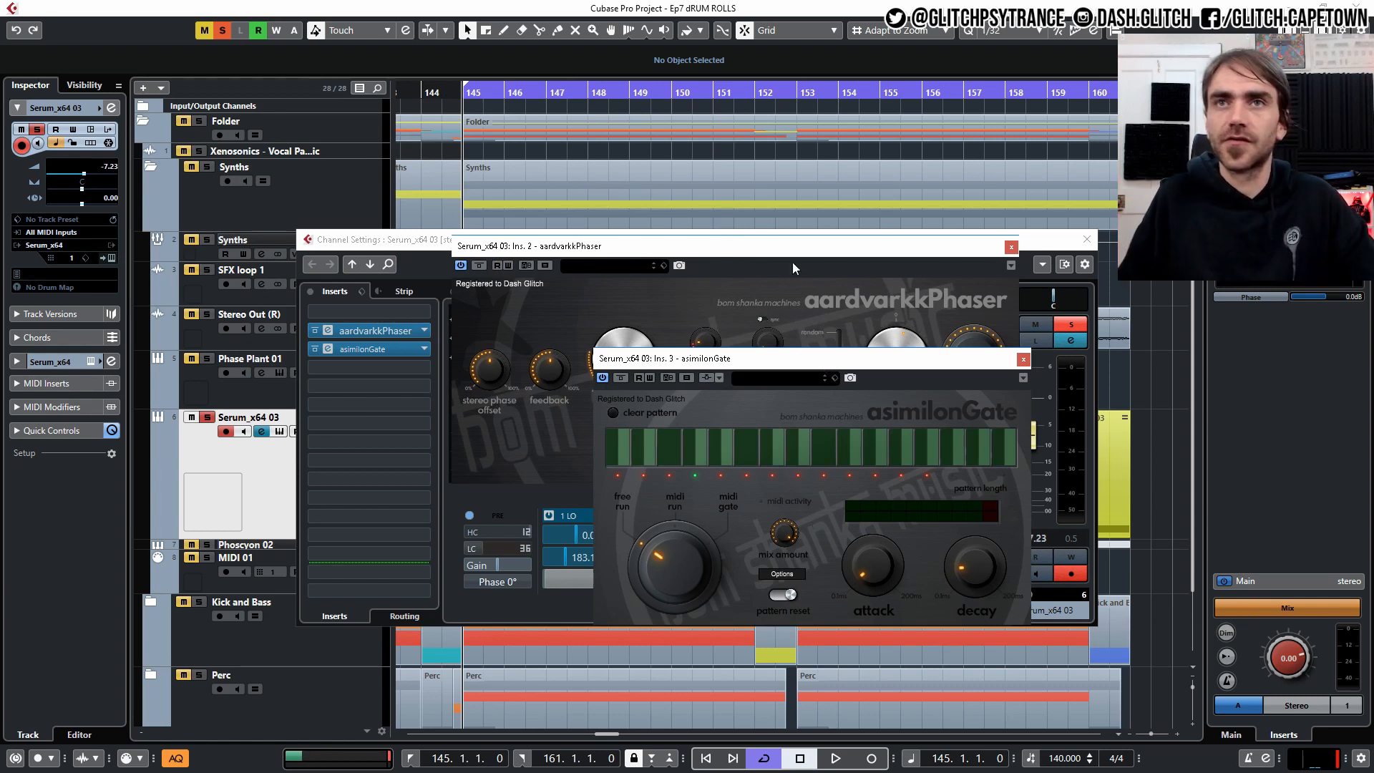
left_click(756, 245)
key("space")
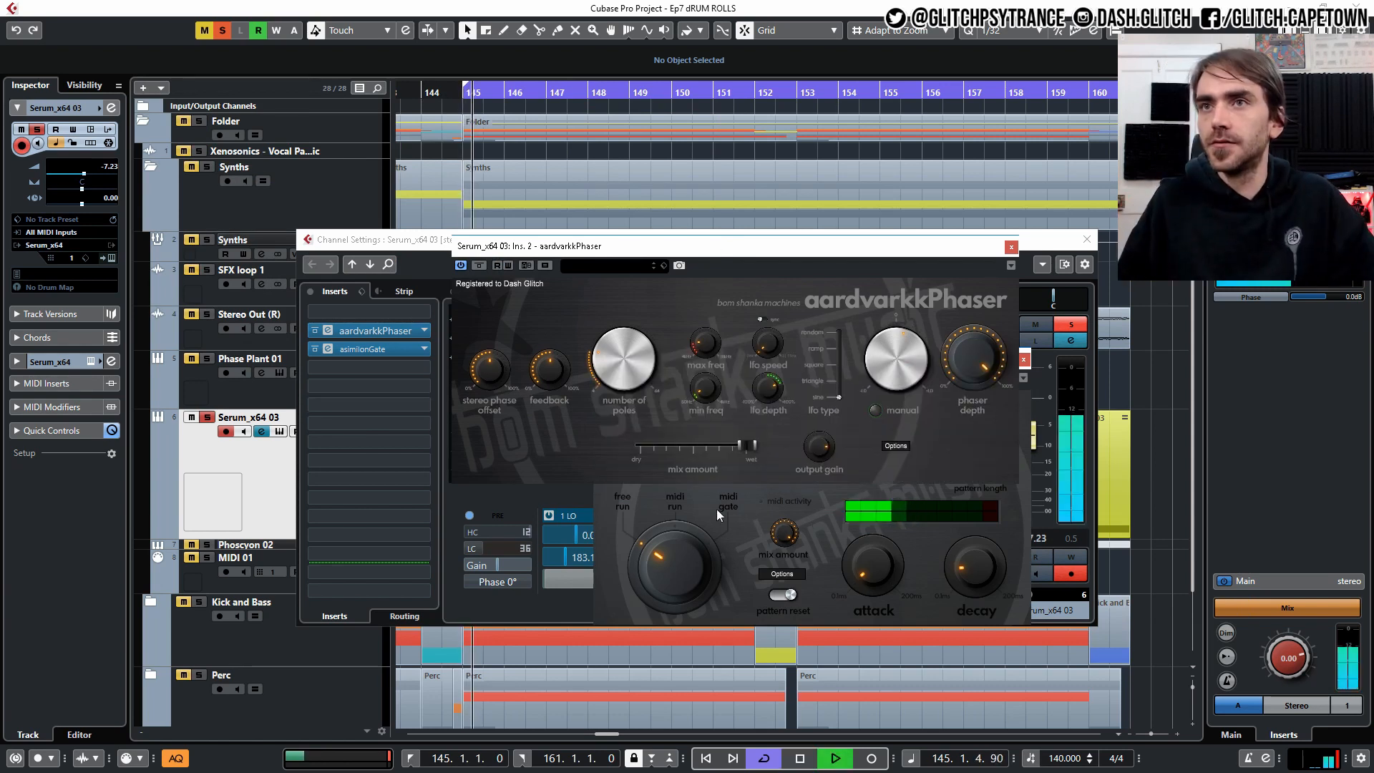
left_click(835, 548)
left_click_drag(823, 357, 817, 510)
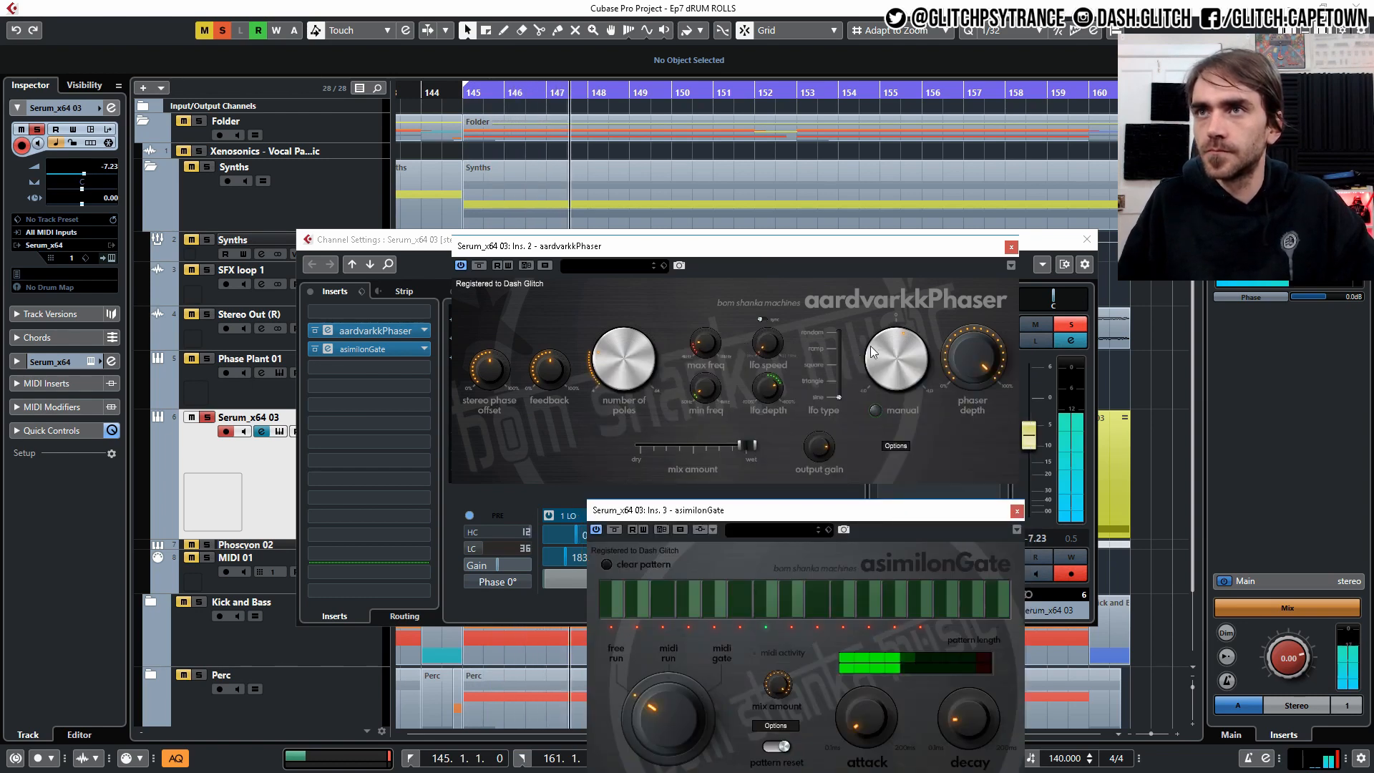
Step: Fine-tune the phaser's LFO speed while listening to the gated sound
mouse_move(751, 340)
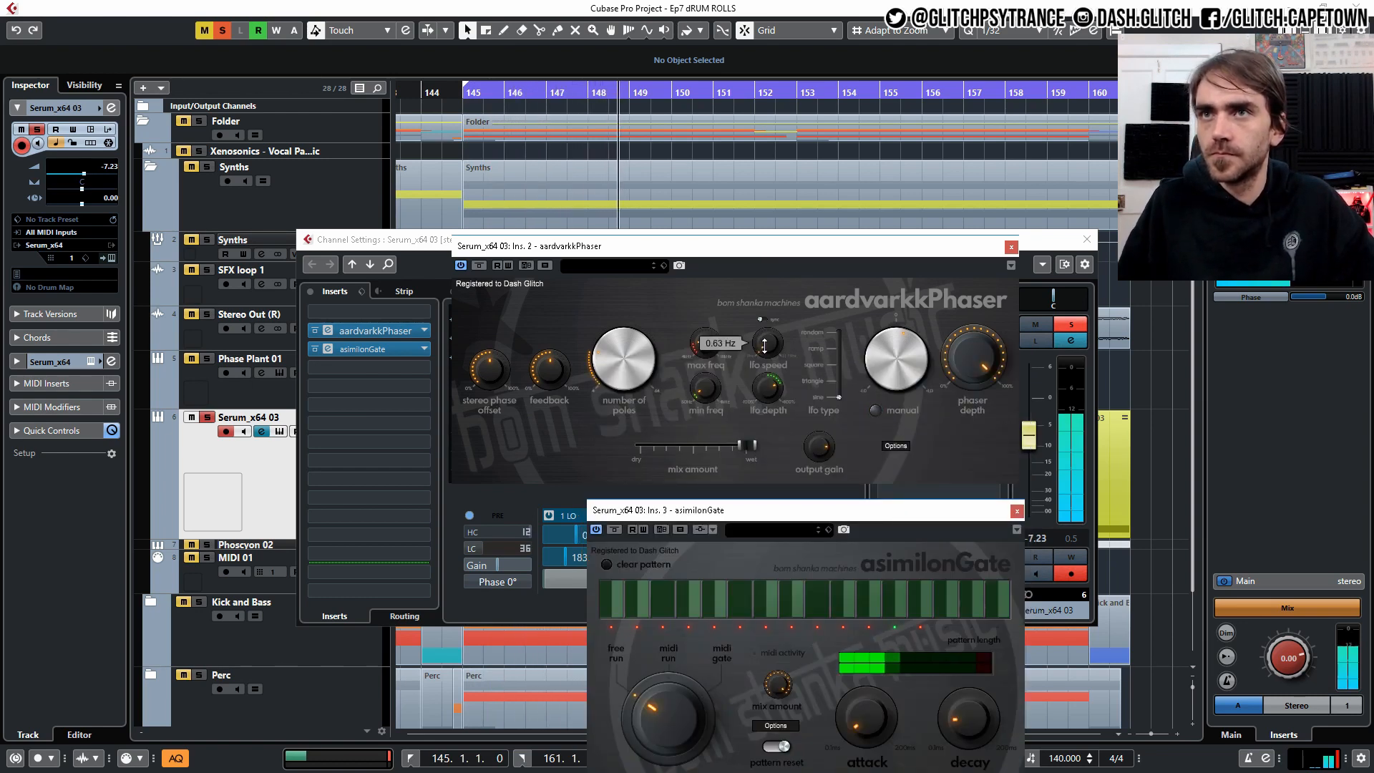
left_click_drag(766, 345, 763, 348)
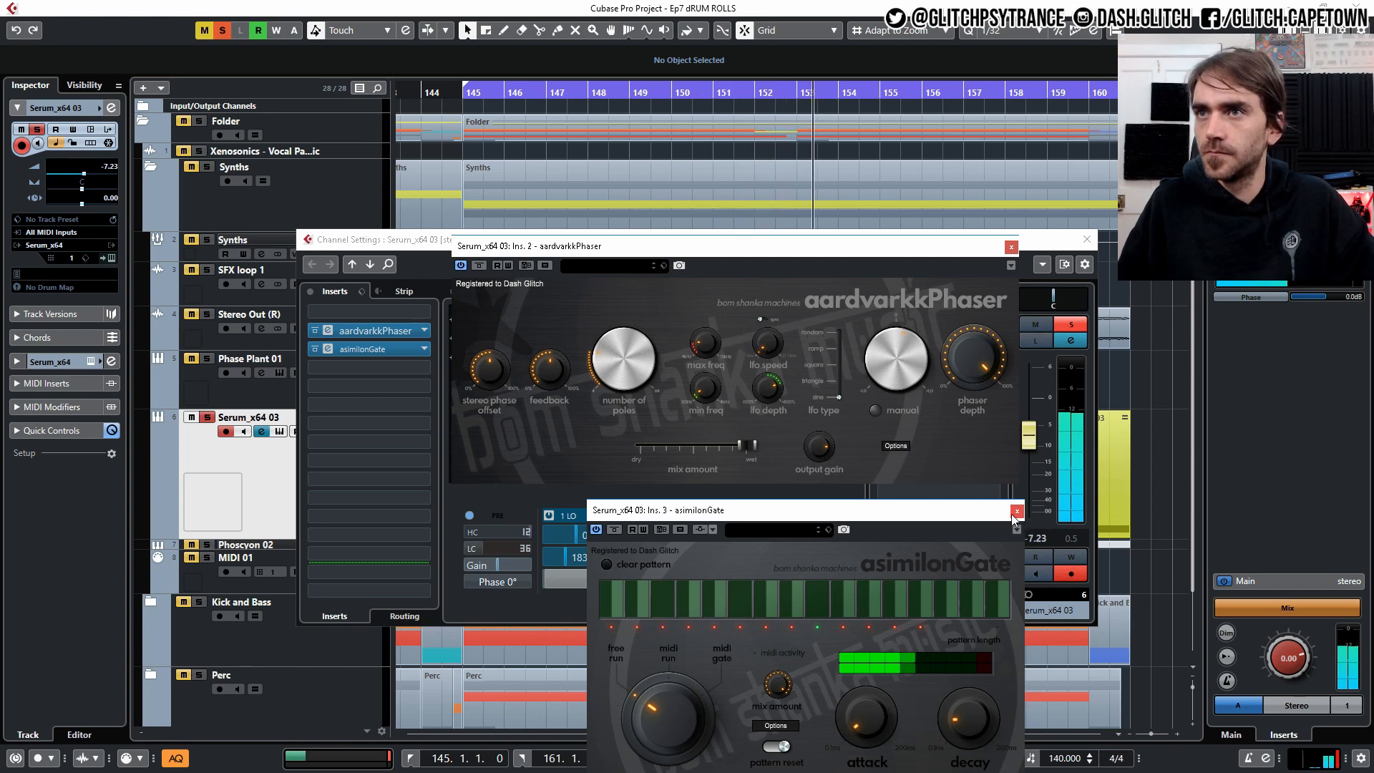
Step: Move the asimilonGate editor aside, close both plug-in editors, and unsolo the Serum_x64 03 track
left_click_drag(1009, 514, 647, 472)
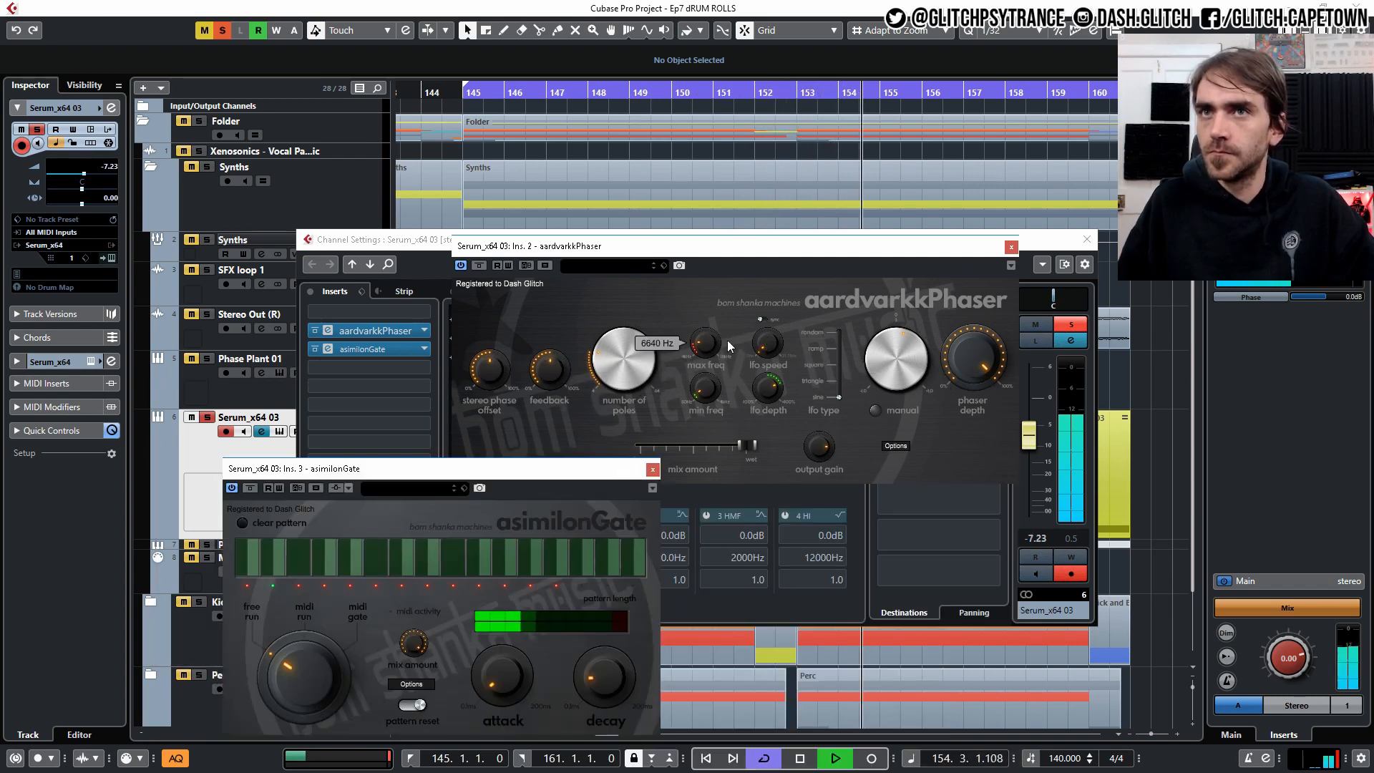
left_click(1011, 247)
left_click(652, 469)
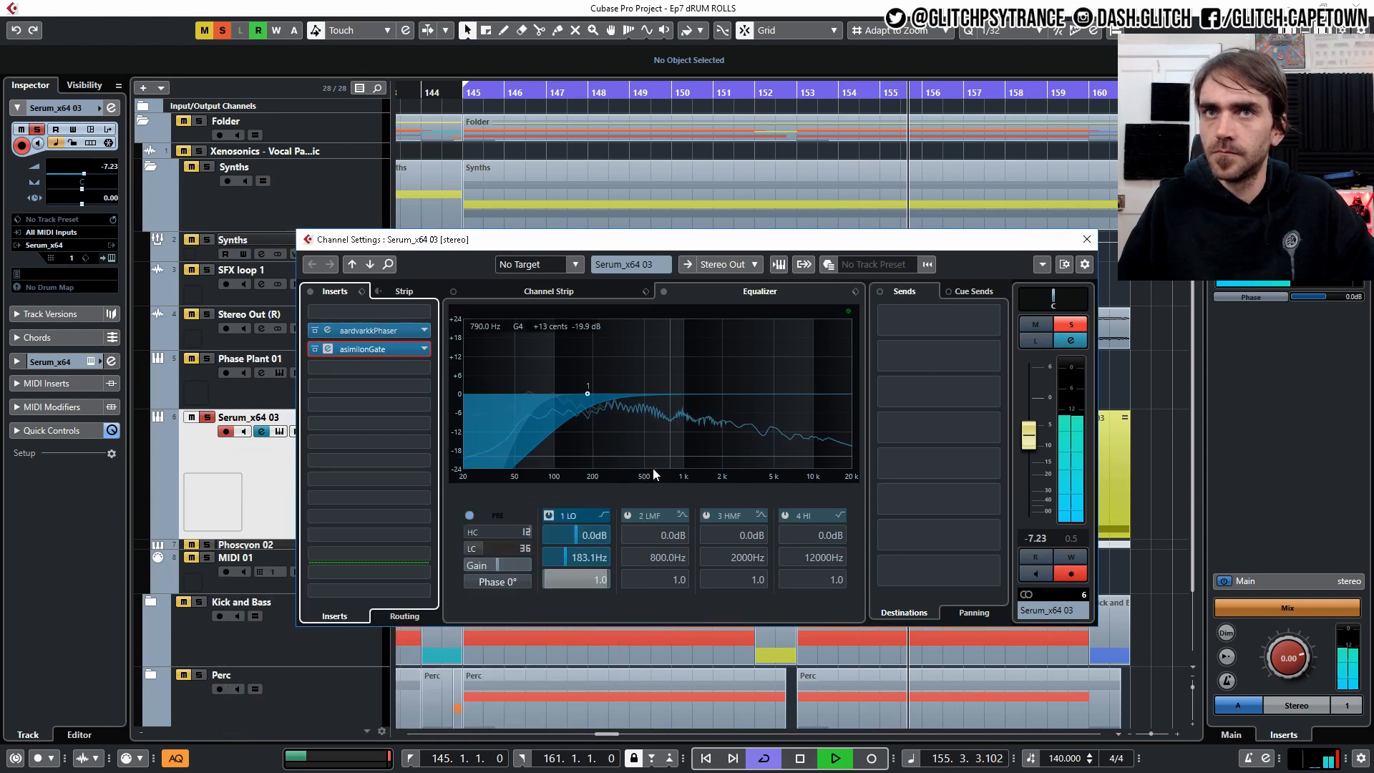
left_click(207, 417)
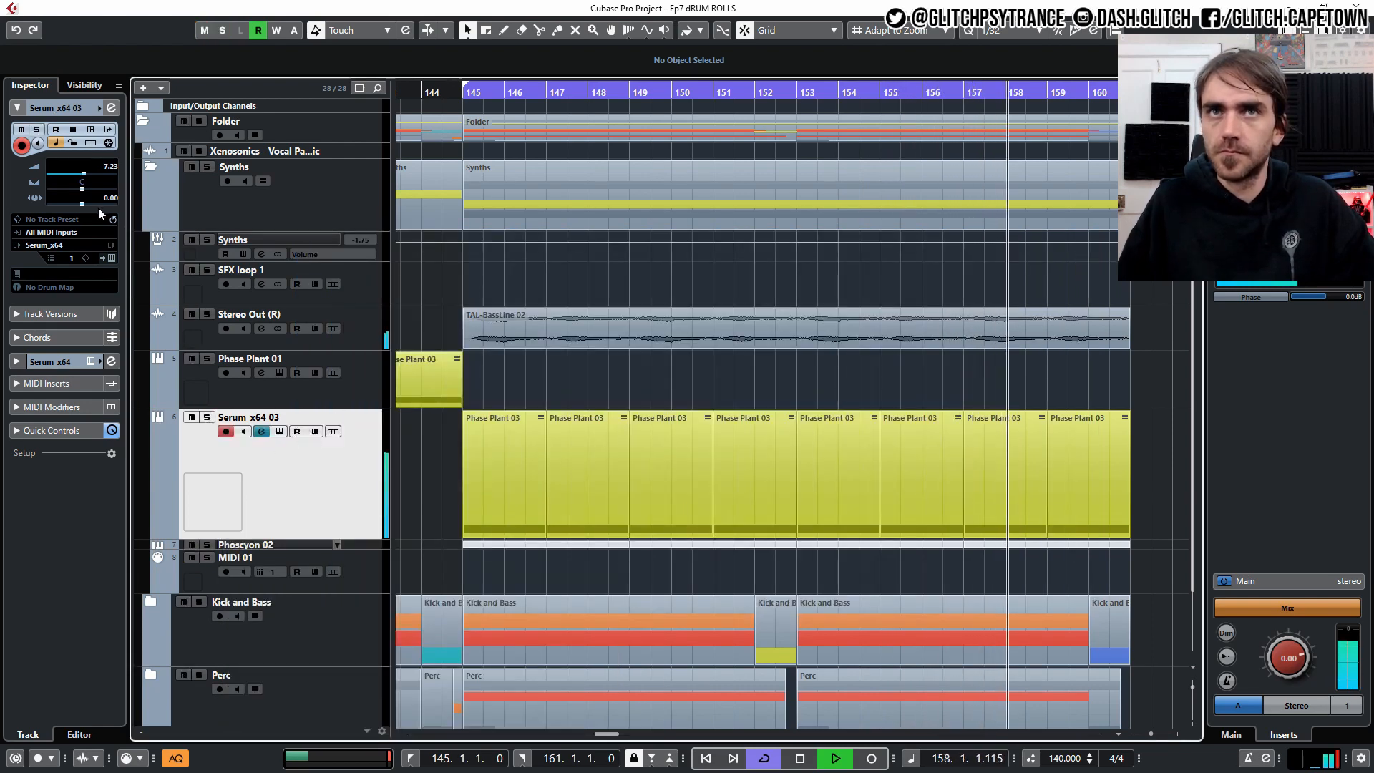
Step: Raise the Serum_x64 03 track volume to -6.59 and restart playback with the full mix
scroll(93, 166, "up", 2)
key("space")
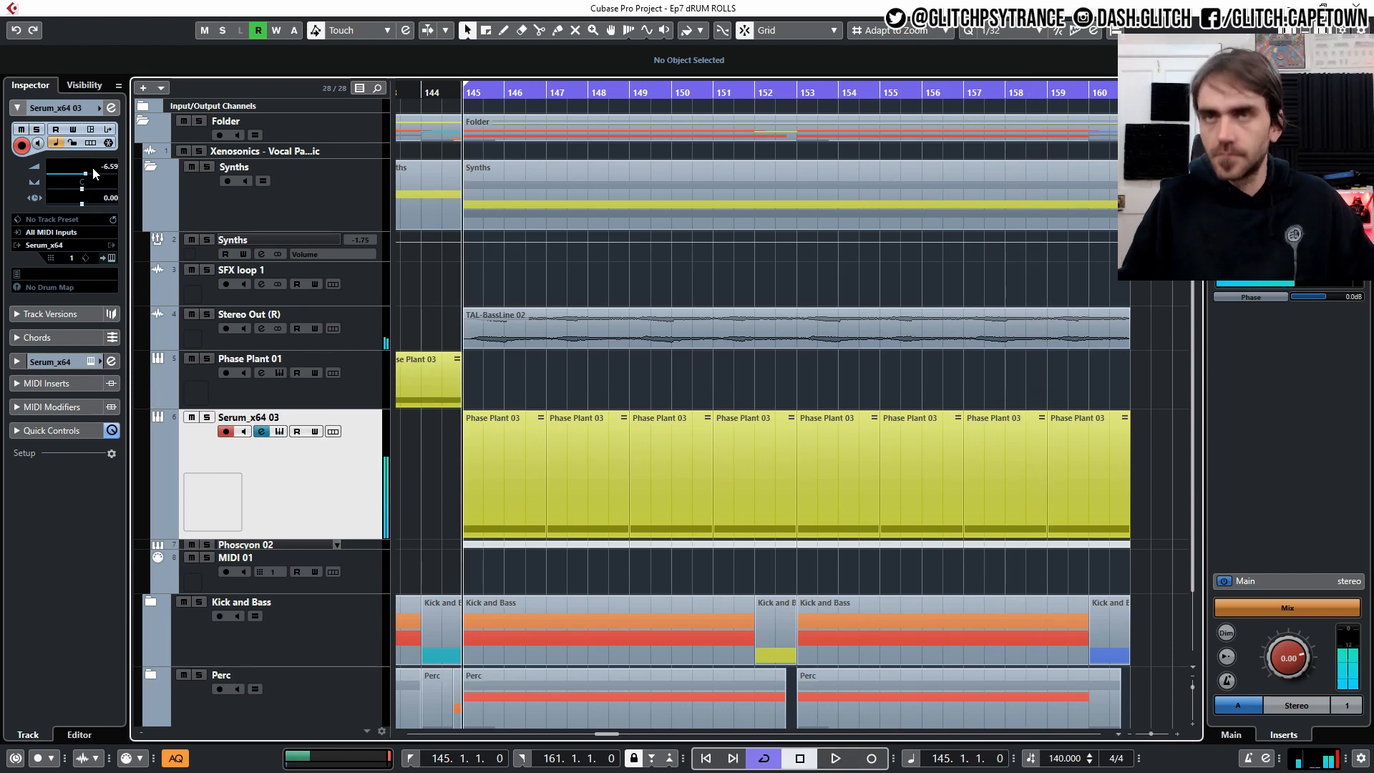
key("space")
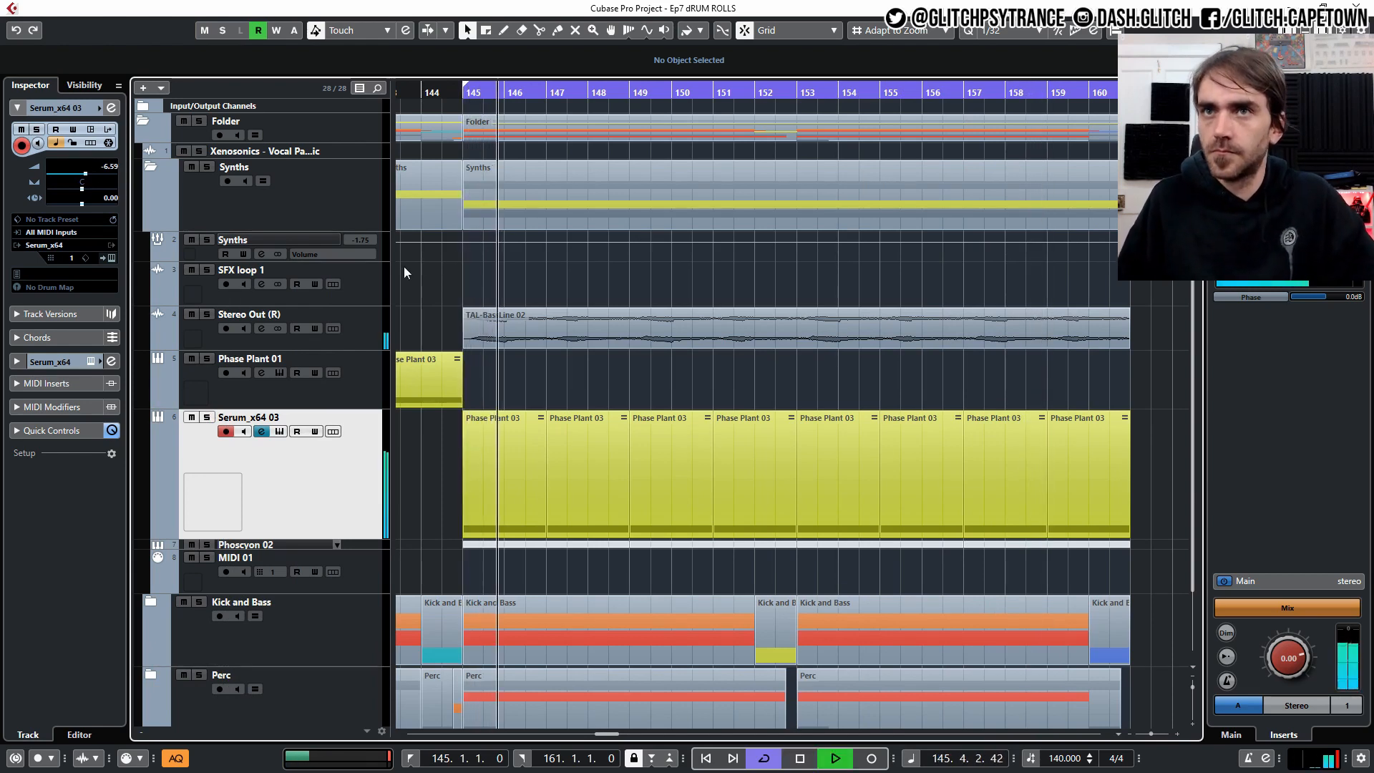
Step: Reopen the aardvarkkPhaser editor from the Serum track's channel settings, adjust its manual knob, and set the LFO type to random
left_click(112, 108)
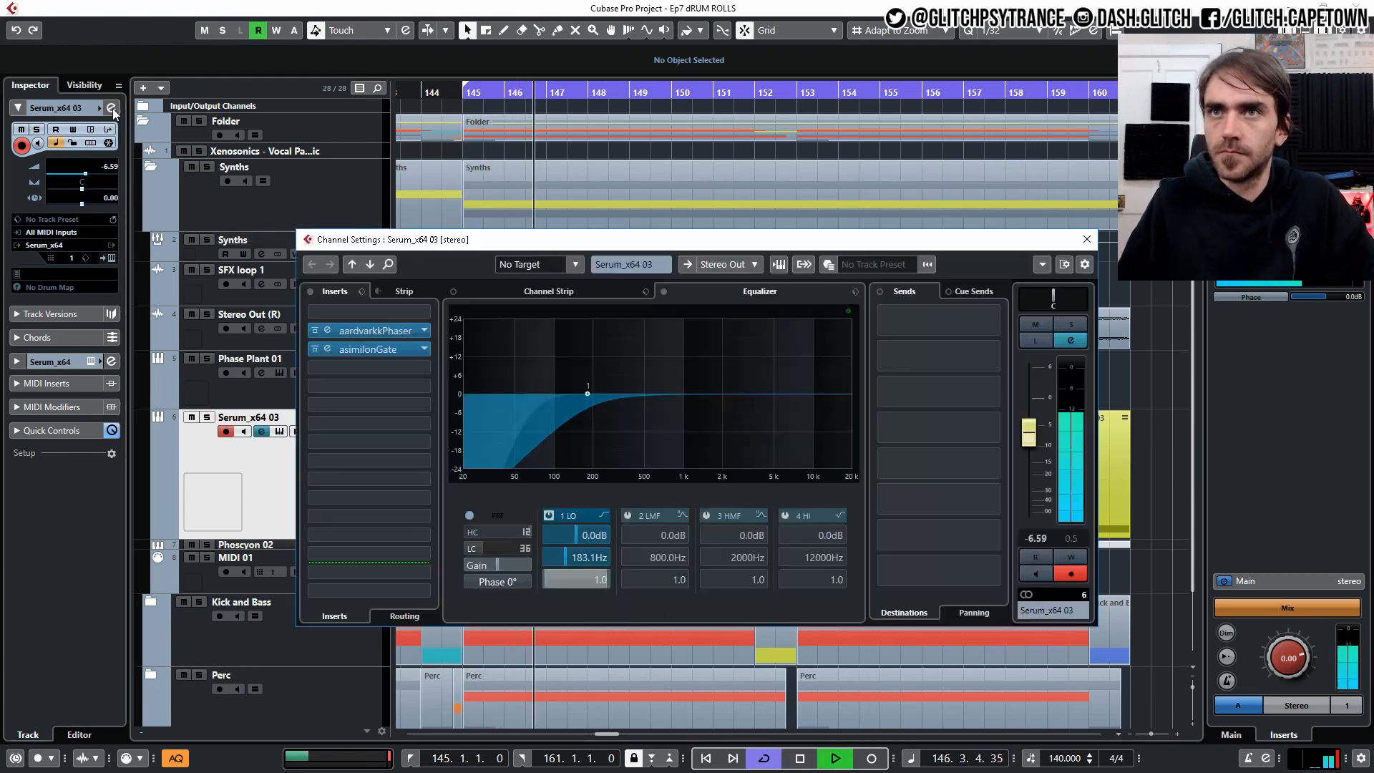
left_click(329, 330)
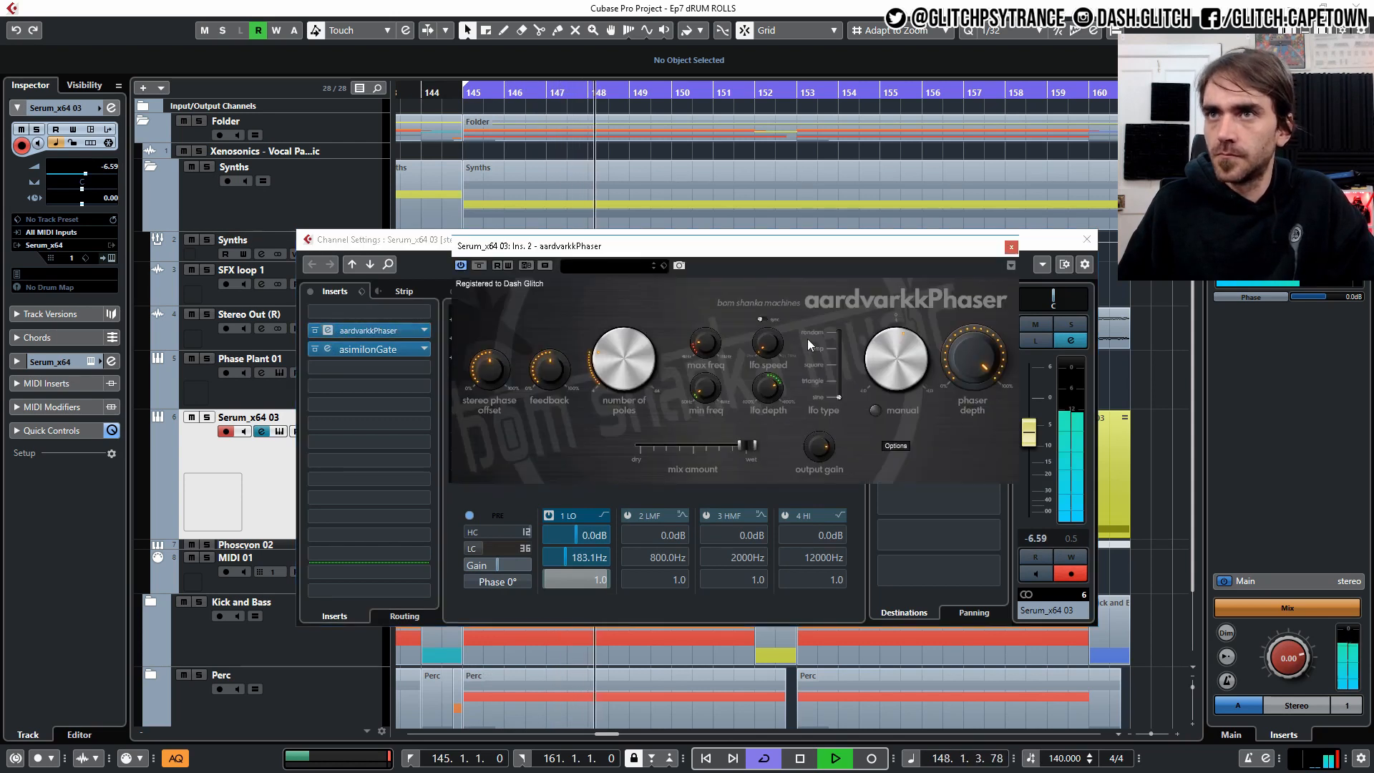
left_click_drag(905, 362, 872, 415)
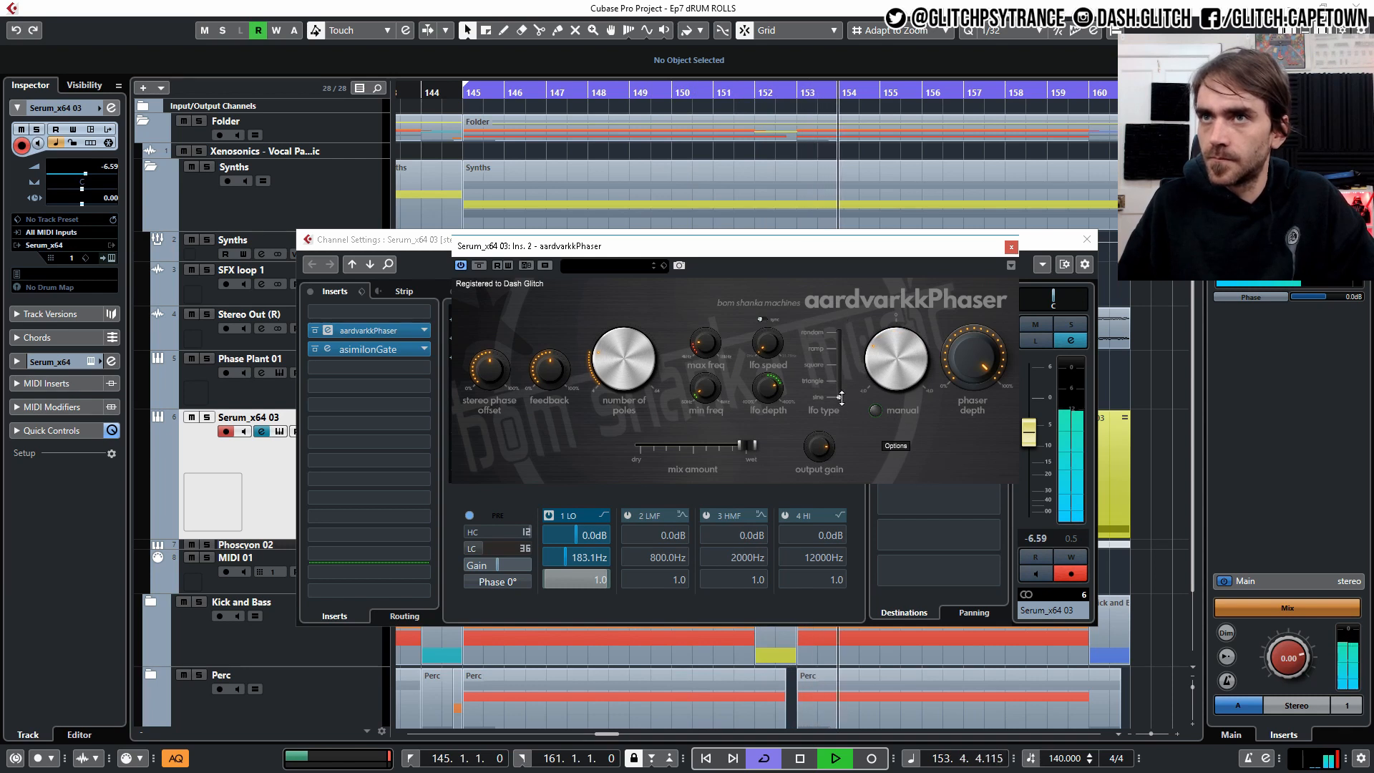
left_click_drag(837, 285, 837, 278)
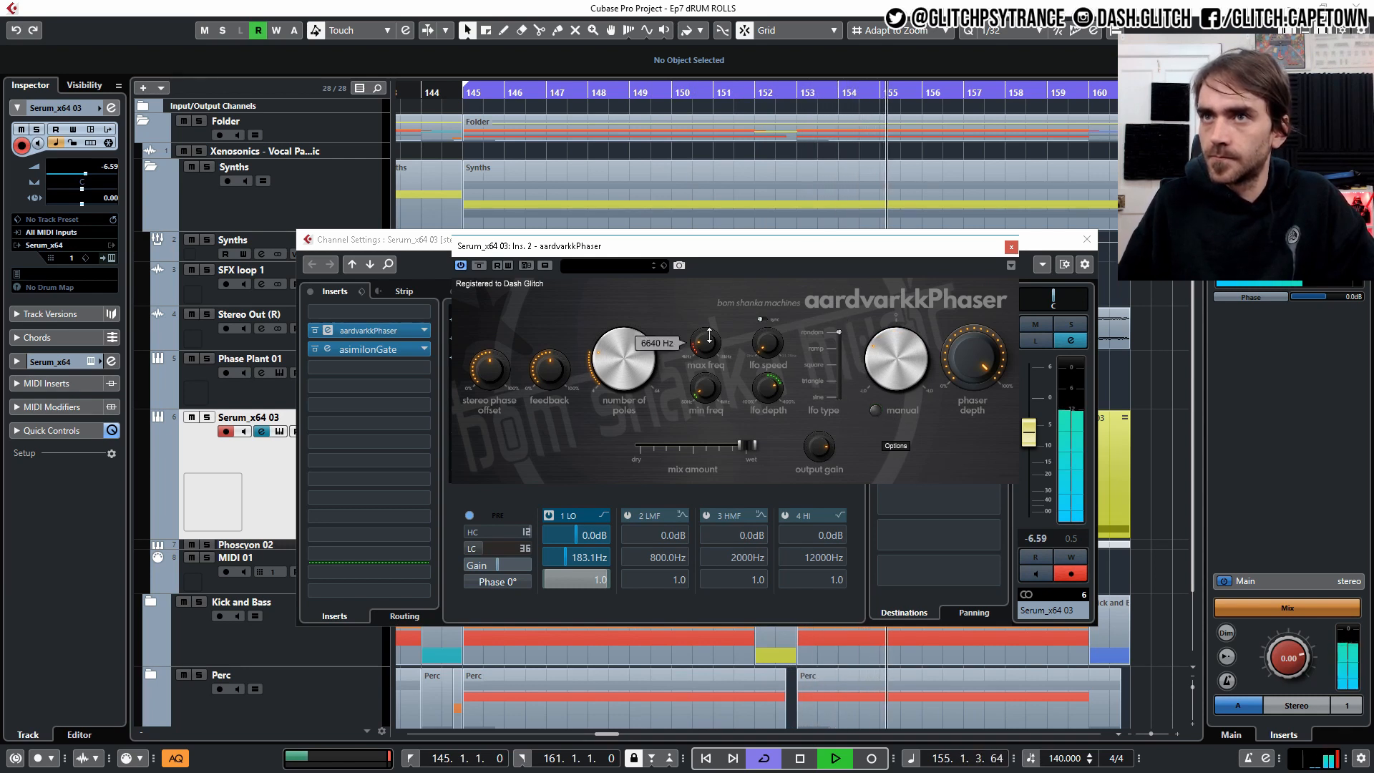
Step: Switch the phaser's LFO speed to tempo sync and increase the feedback
mouse_move(763, 345)
left_click(762, 320)
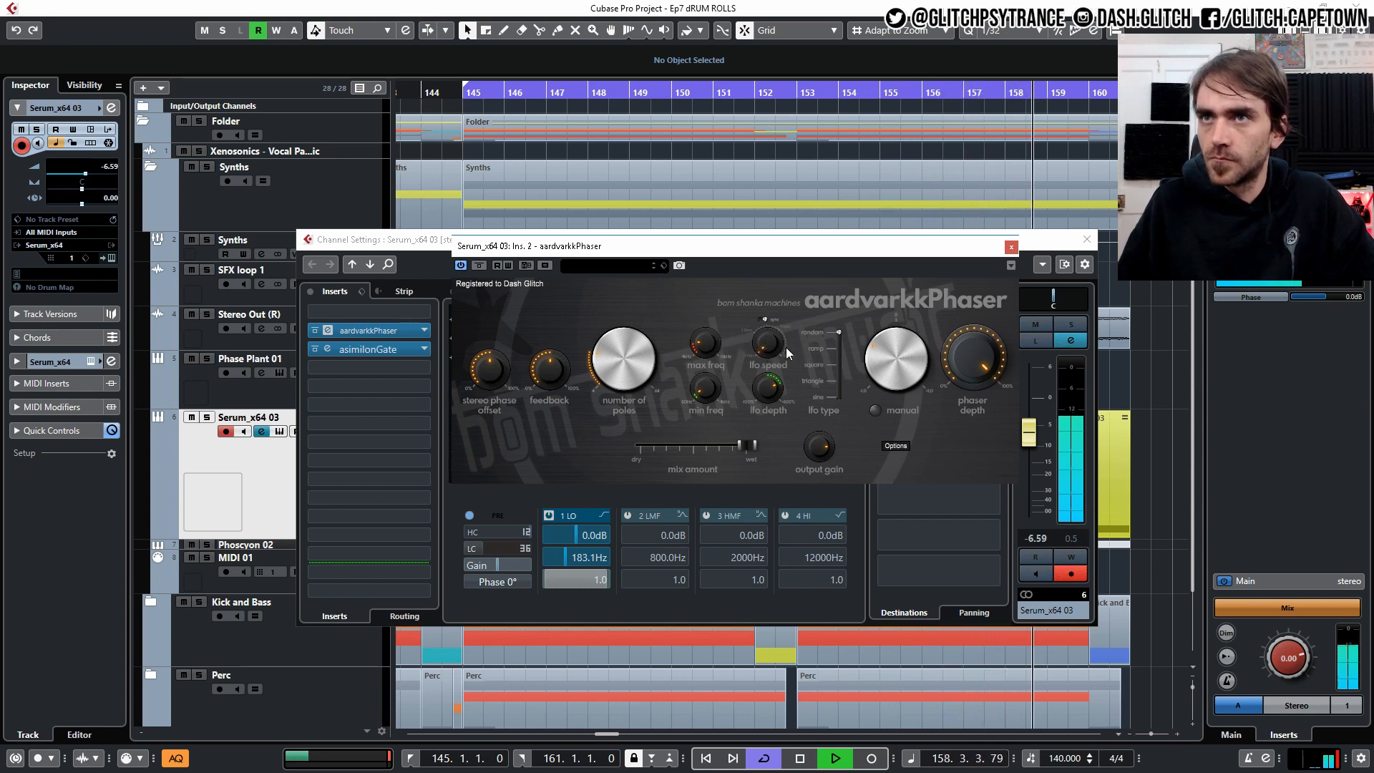
left_click_drag(549, 369, 553, 307)
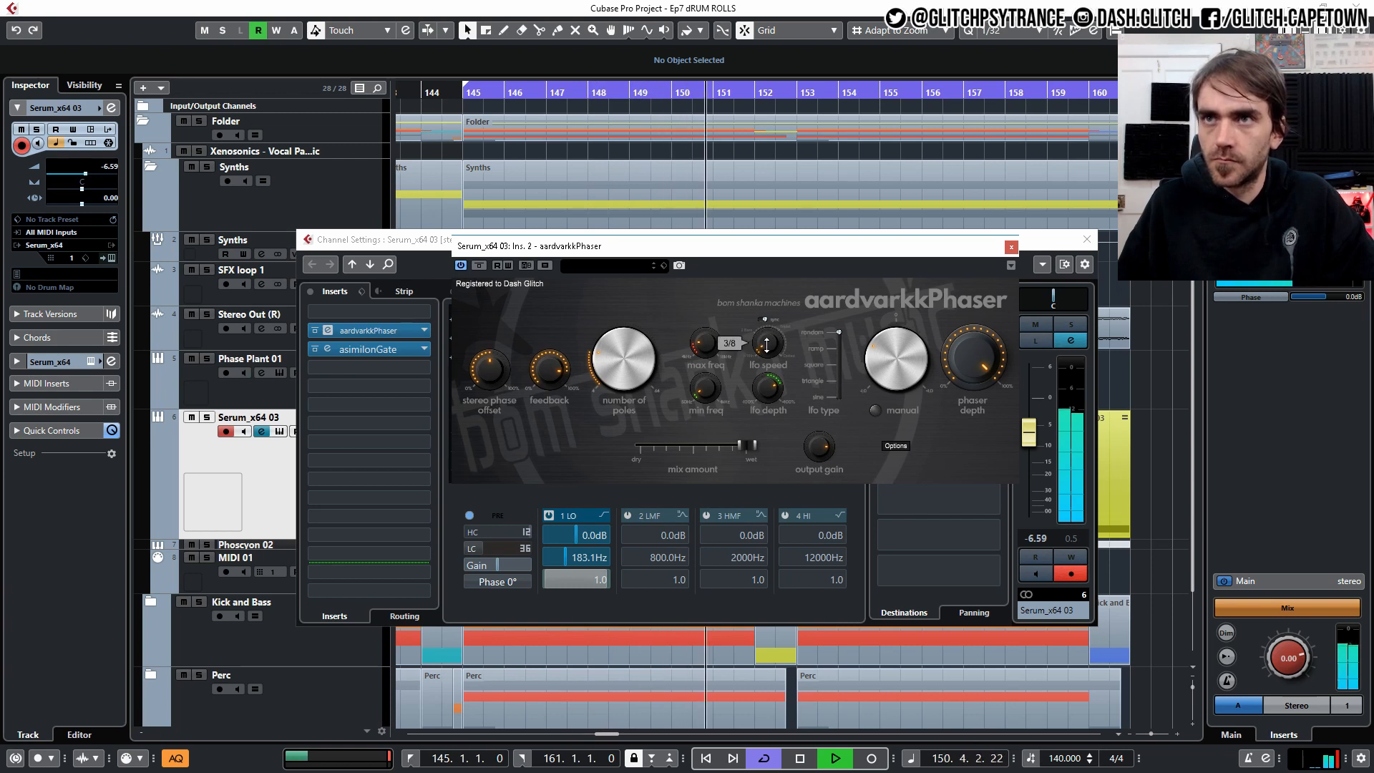
Step: Set the phaser's LFO depth to +100% and its LFO speed to 1/8, restarting playback to hear the change
left_click_drag(768, 390, 768, 379)
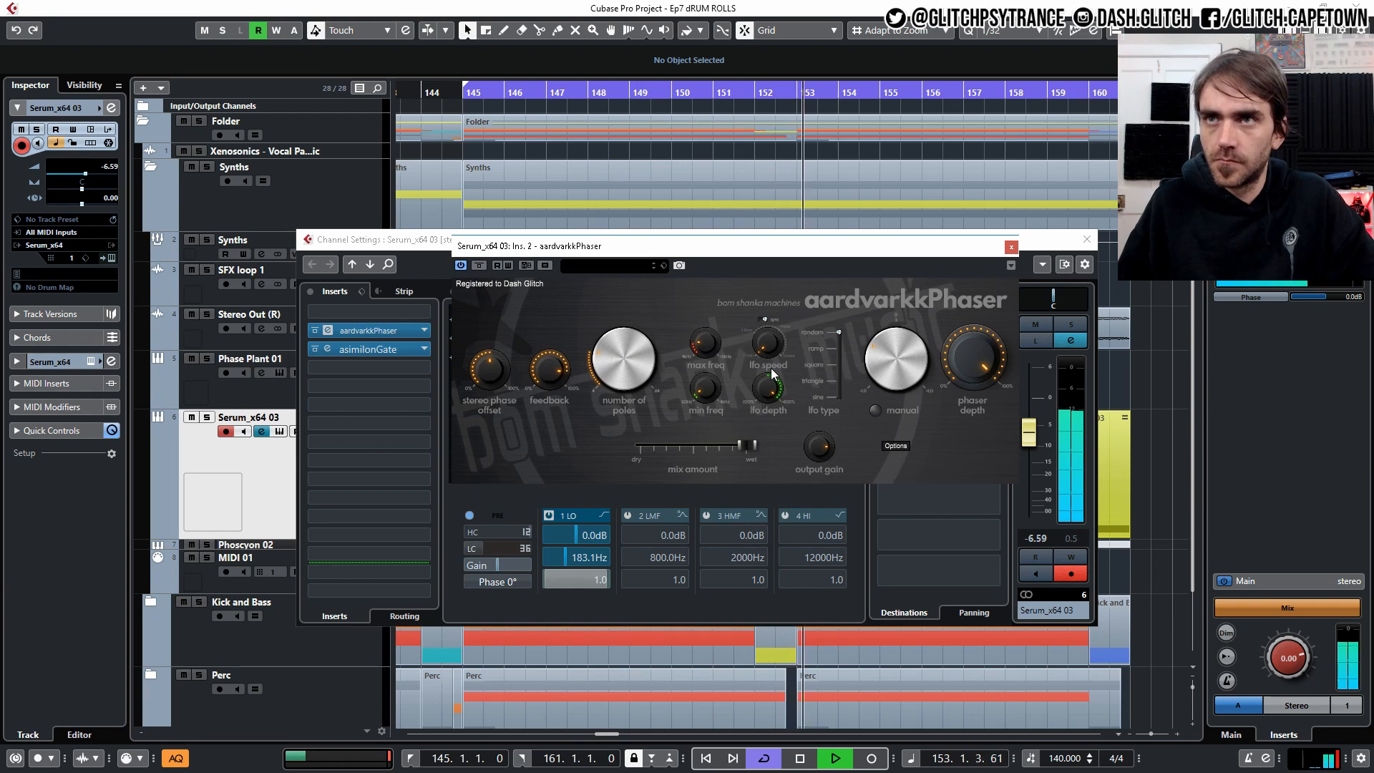
key("space")
key("space")
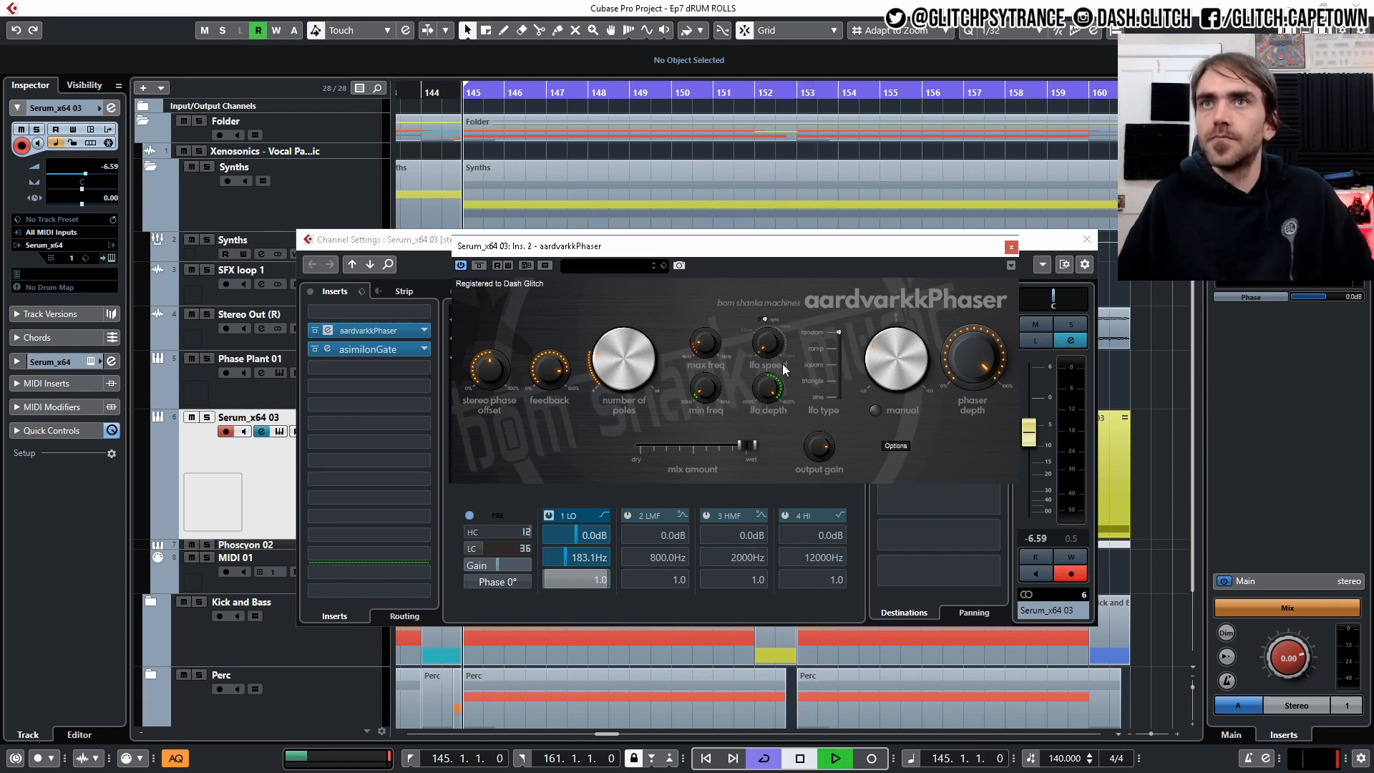
left_click_drag(769, 390, 770, 387)
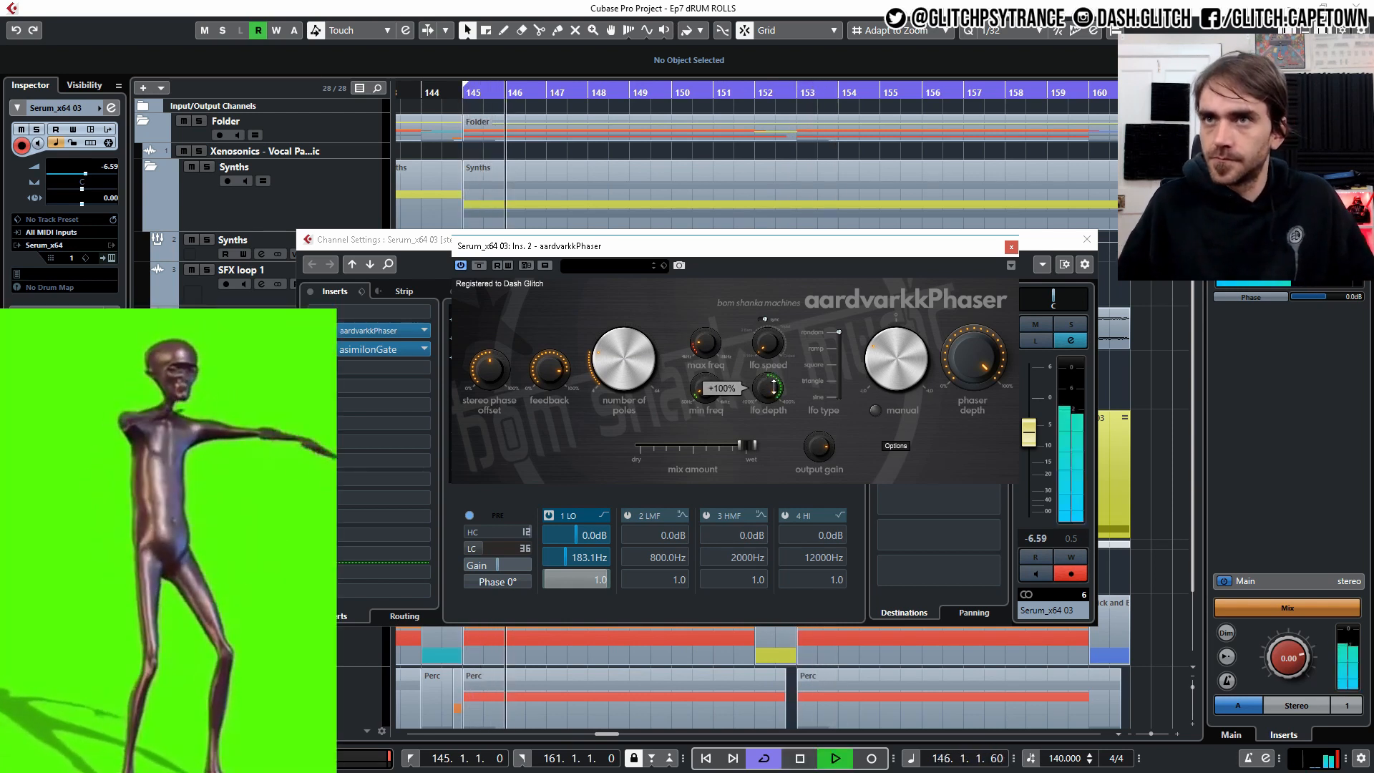
mouse_move(766, 348)
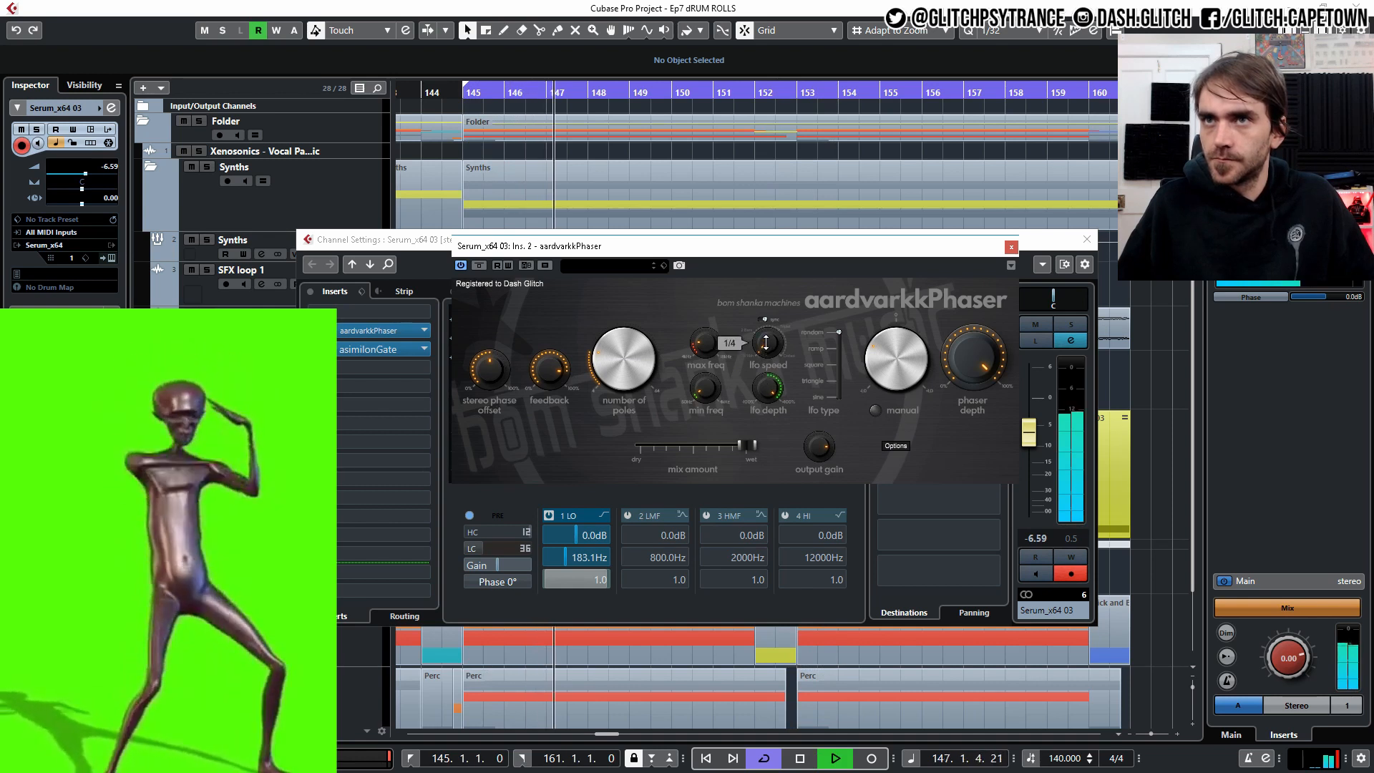
left_click_drag(765, 349, 766, 345)
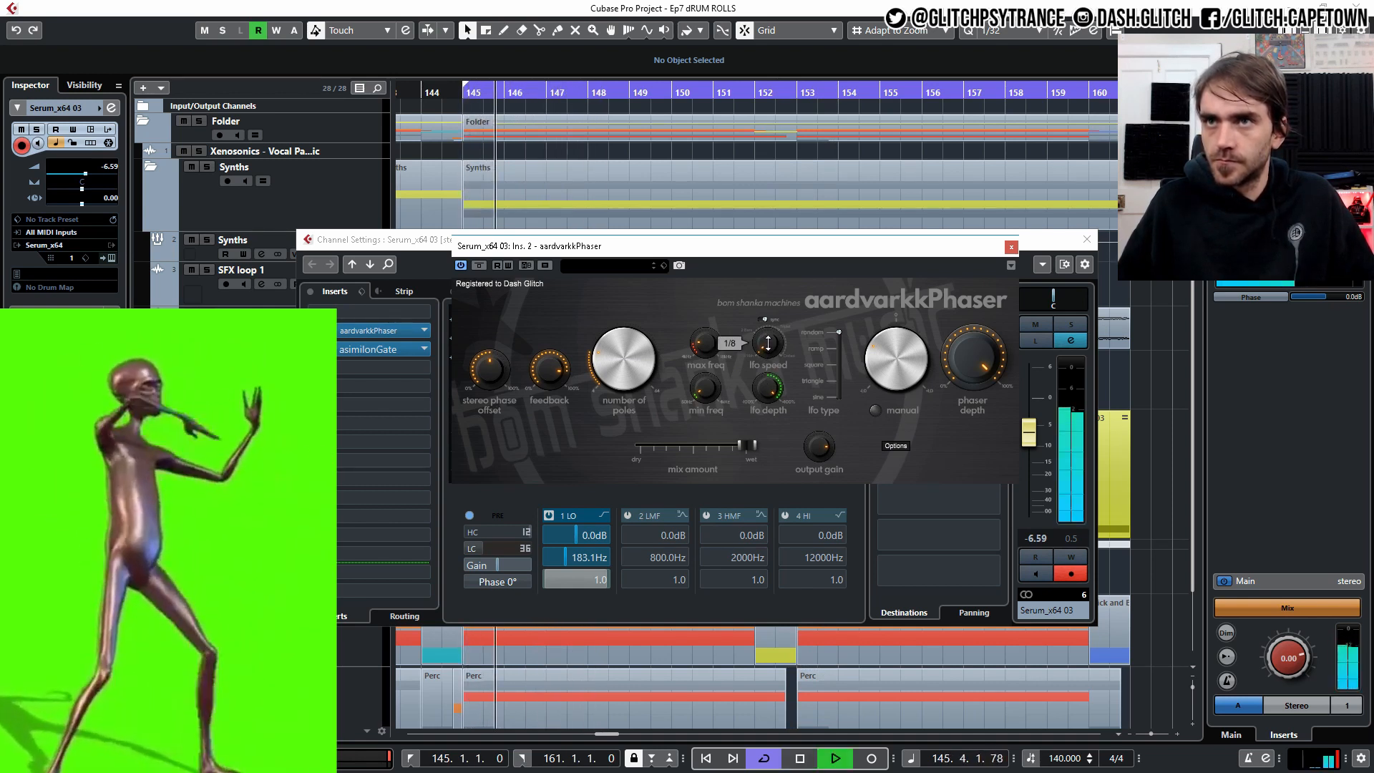
Step: Sweep the phaser's LFO depth down to -100% and back up, and fine-tune the LFO speed around 3/8 before restarting playback
left_click_drag(767, 388, 776, 600)
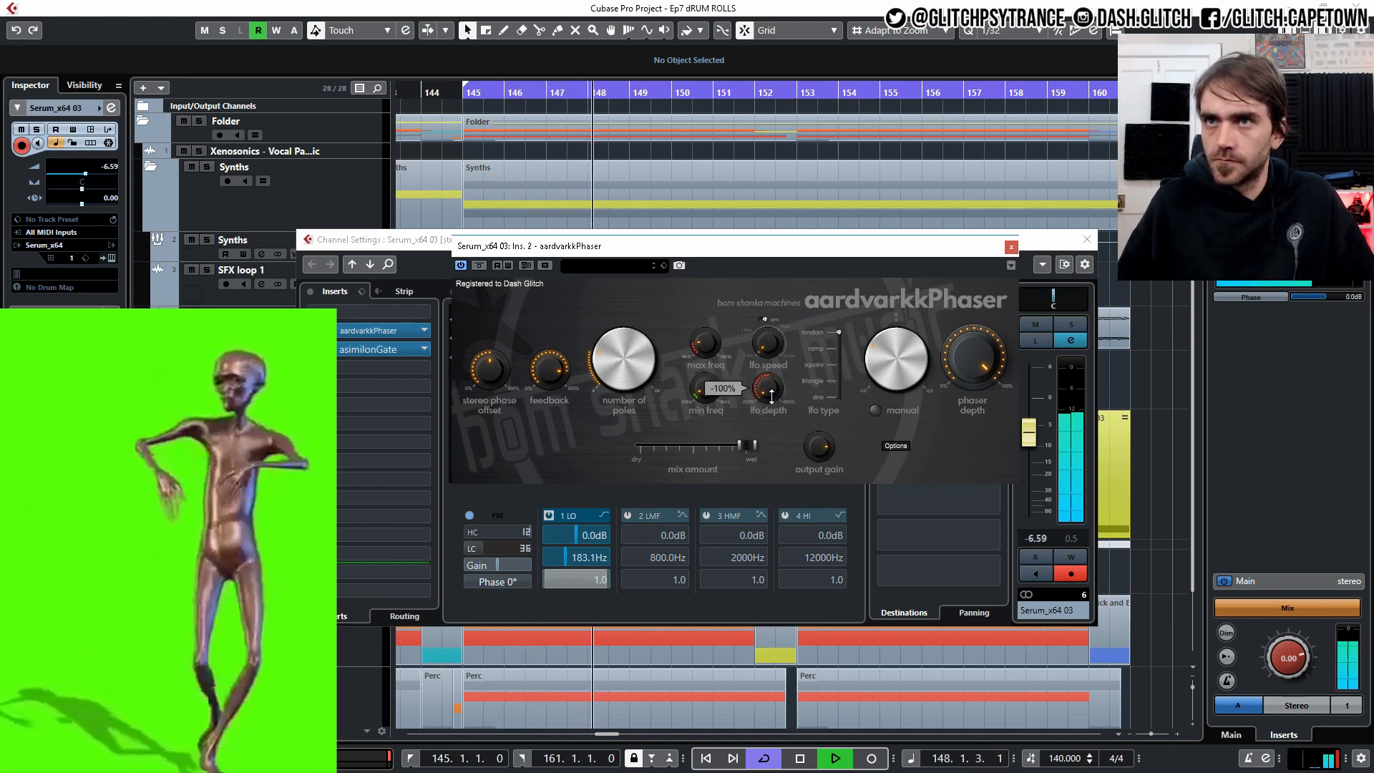
left_click_drag(772, 395, 733, 127)
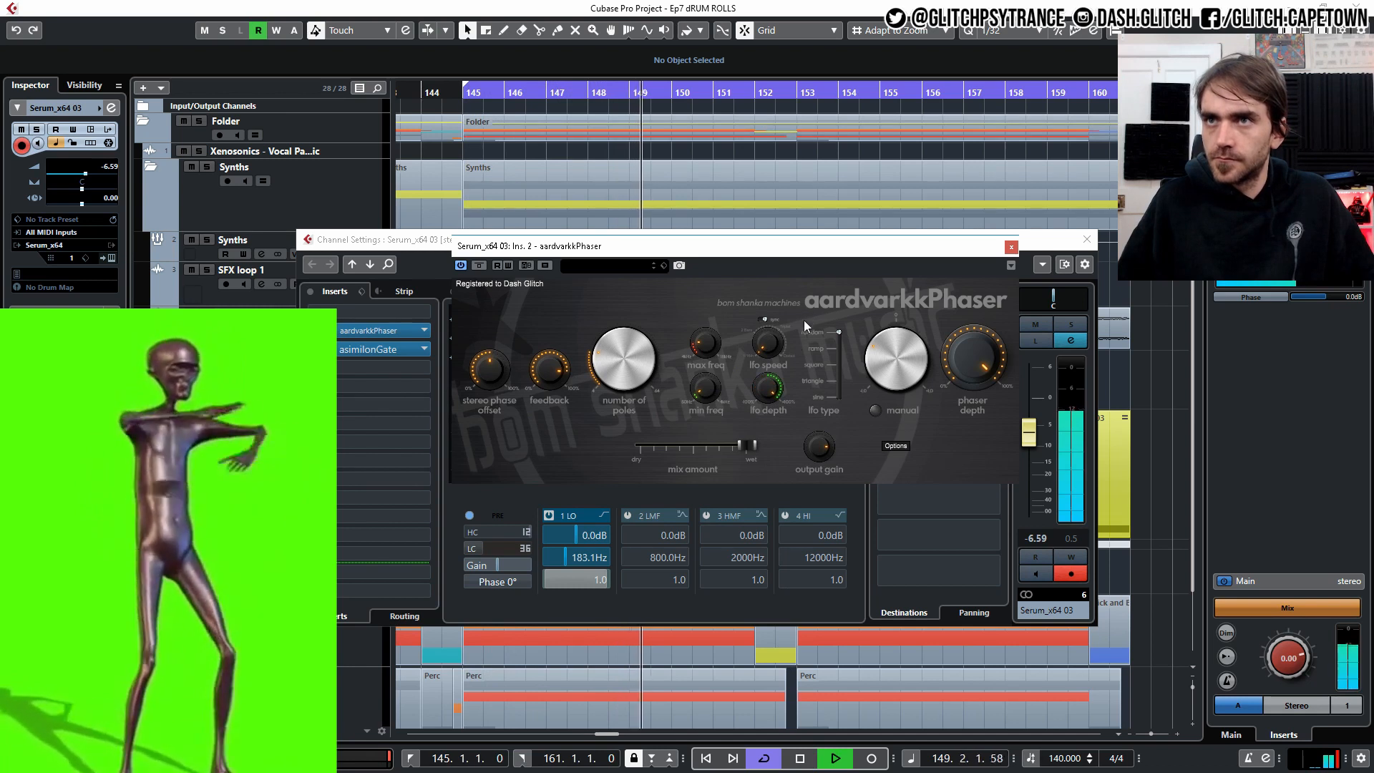
mouse_move(764, 352)
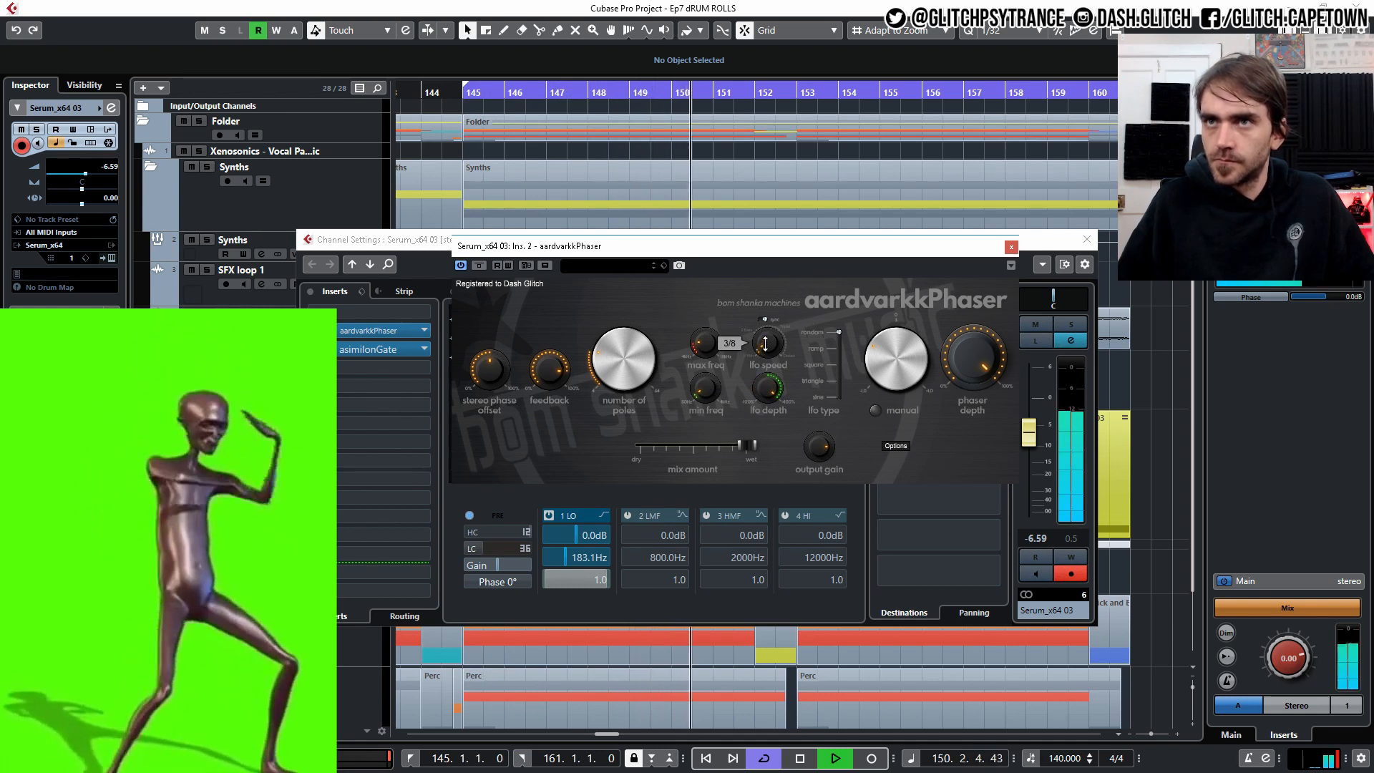
left_click_drag(764, 351, 766, 352)
key("space")
key("space")
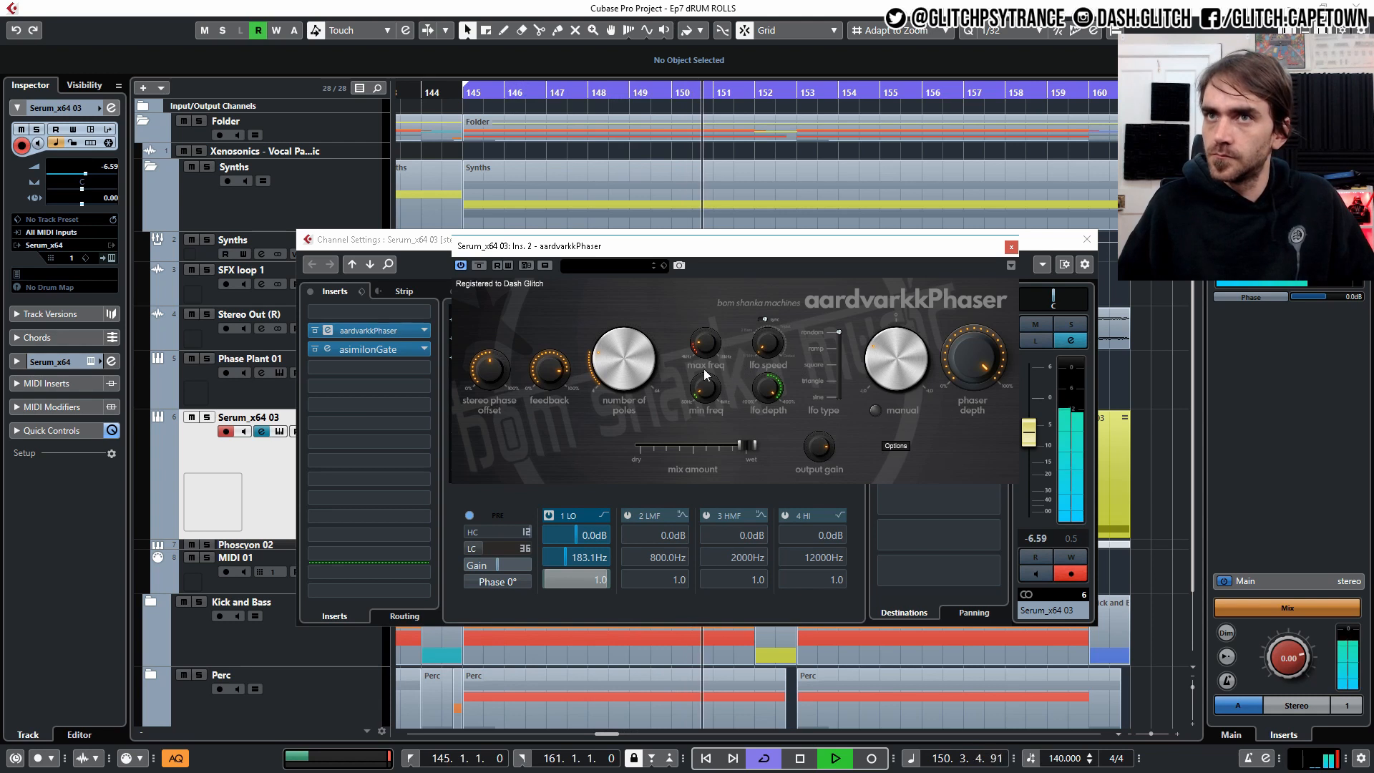
Step: Adjust the phaser's number of poles, close its editor, and stop playback
mouse_move(624, 358)
left_mouse_down()
mouse_move(631, 290)
mouse_move(638, 325)
mouse_move(611, 380)
left_mouse_up()
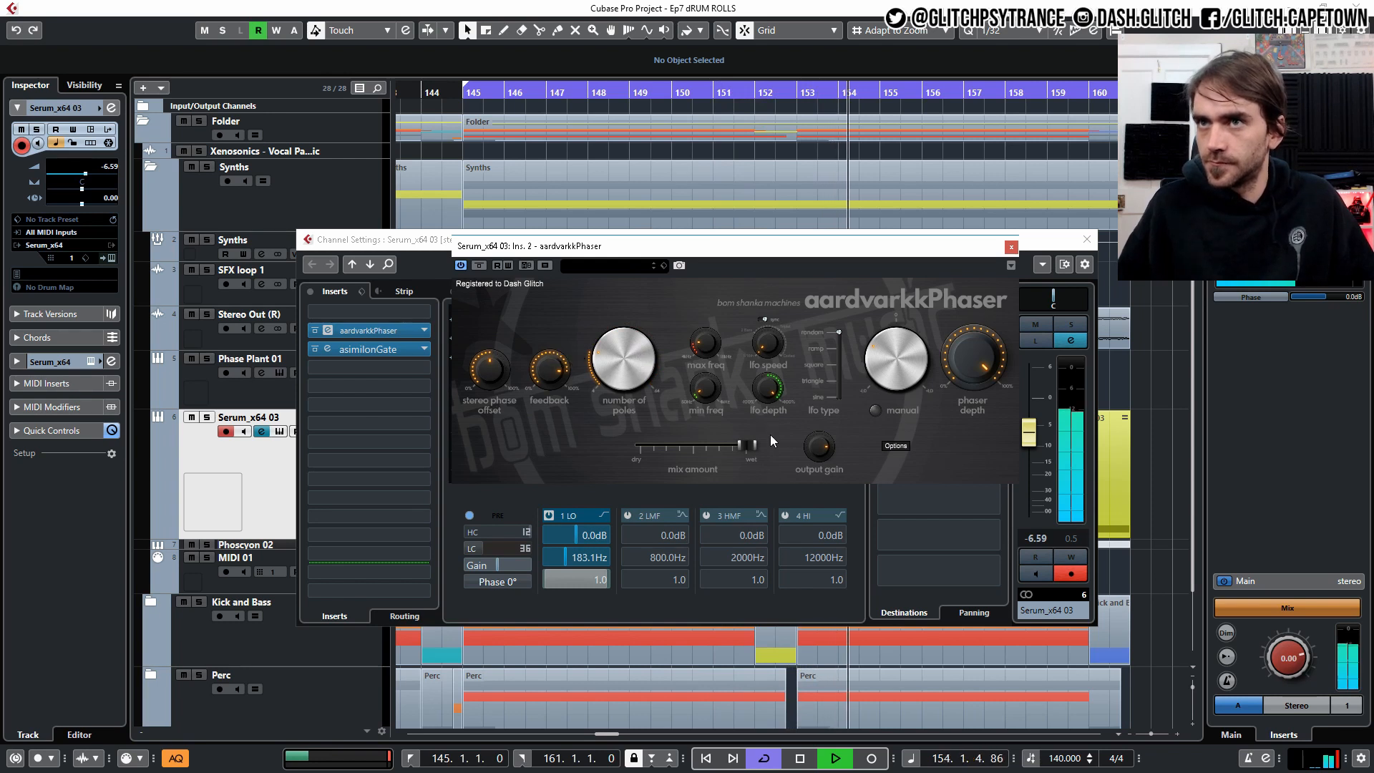
left_click(1010, 246)
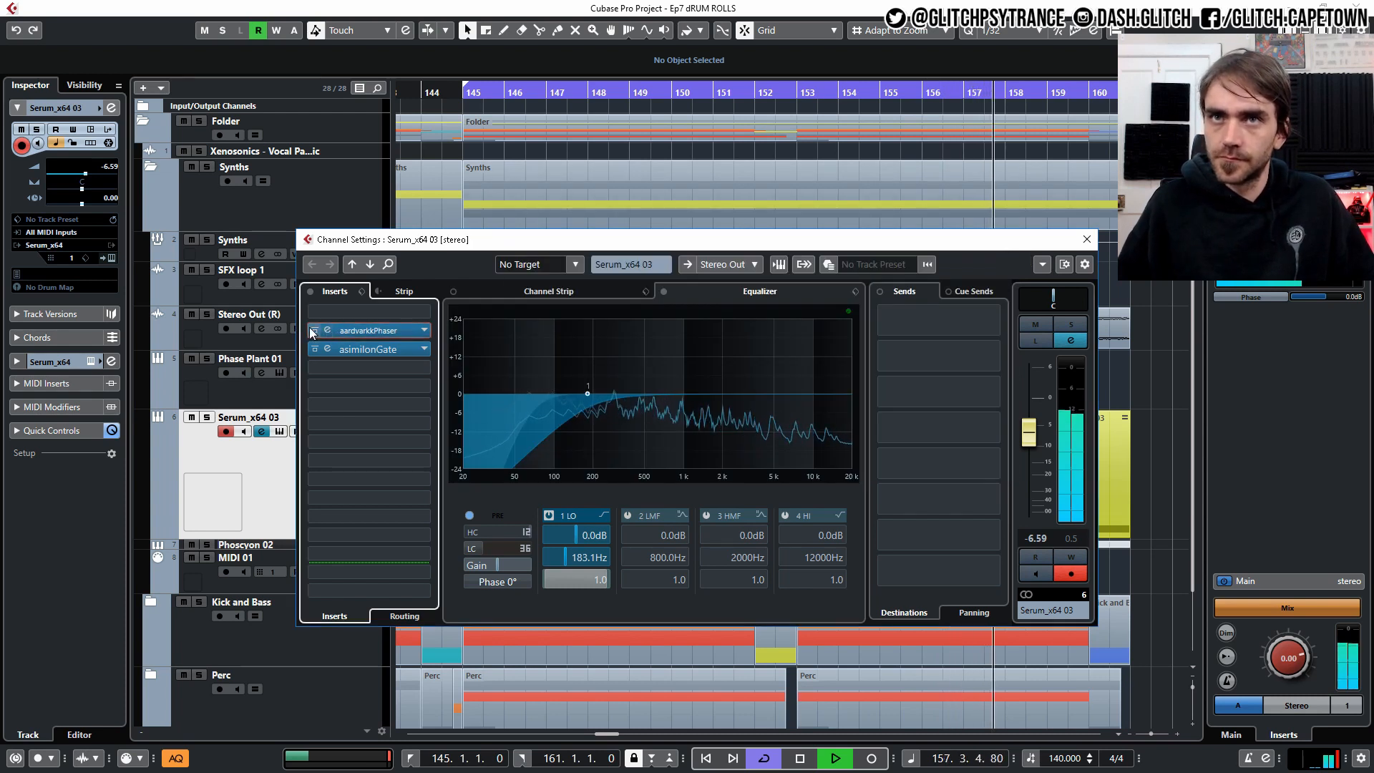
key("space")
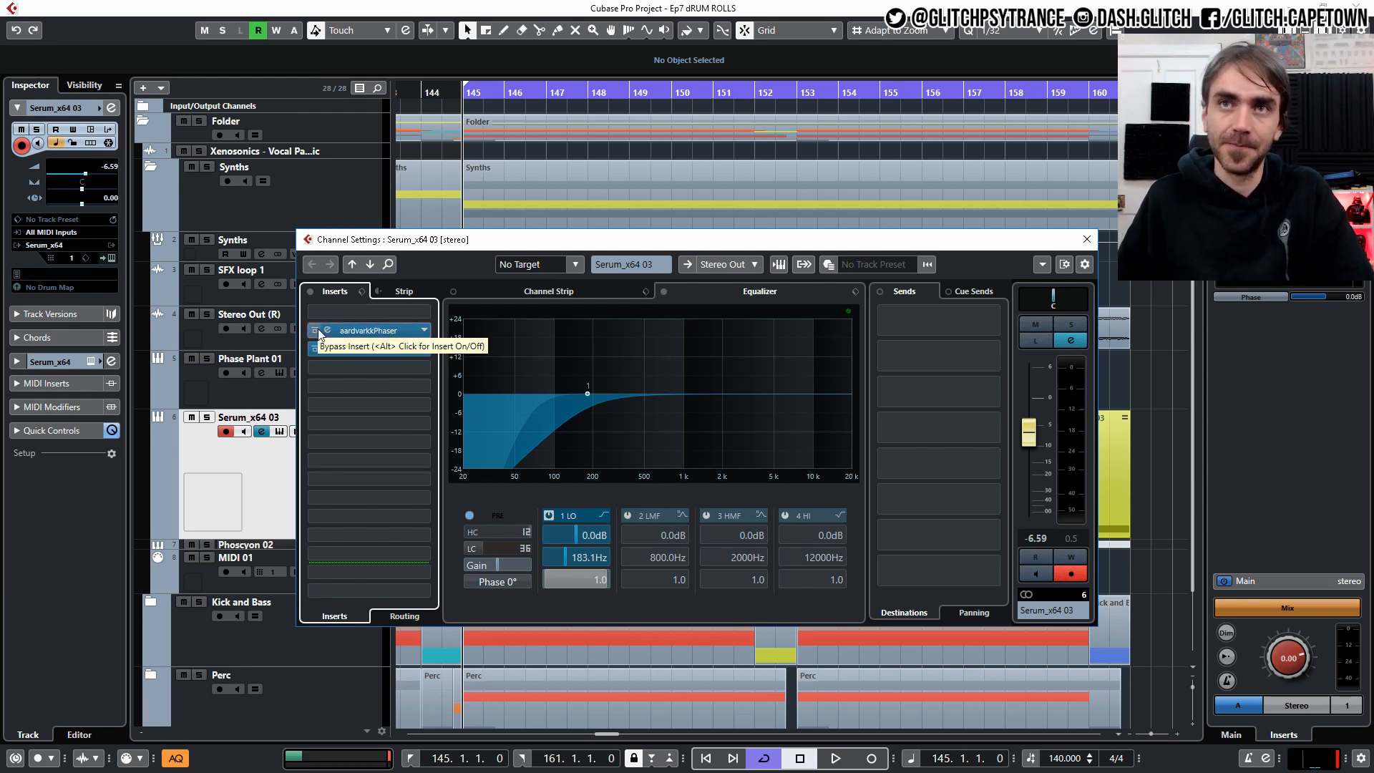
Step: Replace the aardvarkkPhaser insert with SerumFX_x64, discarding the phaser's changes
left_click(315, 331)
left_click(424, 330)
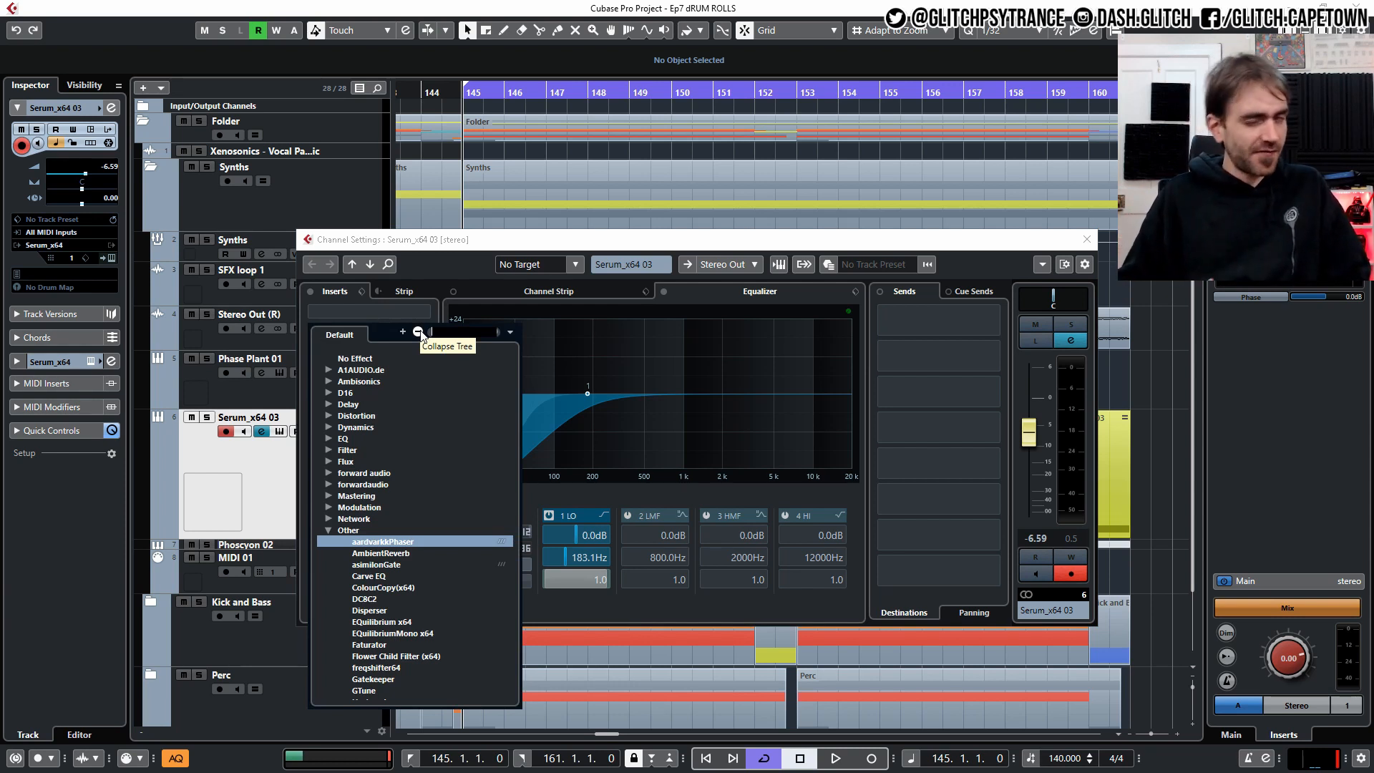
type("serum")
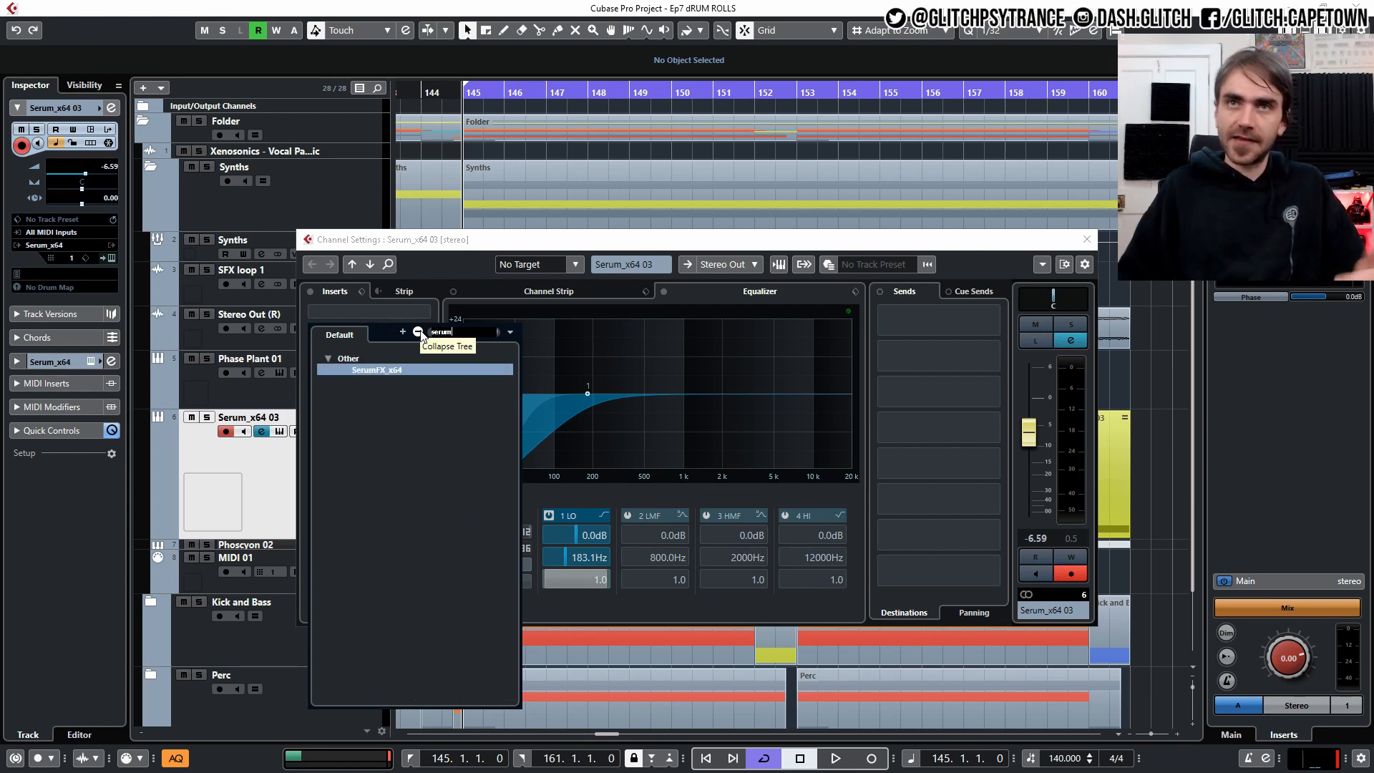
left_click(401, 369)
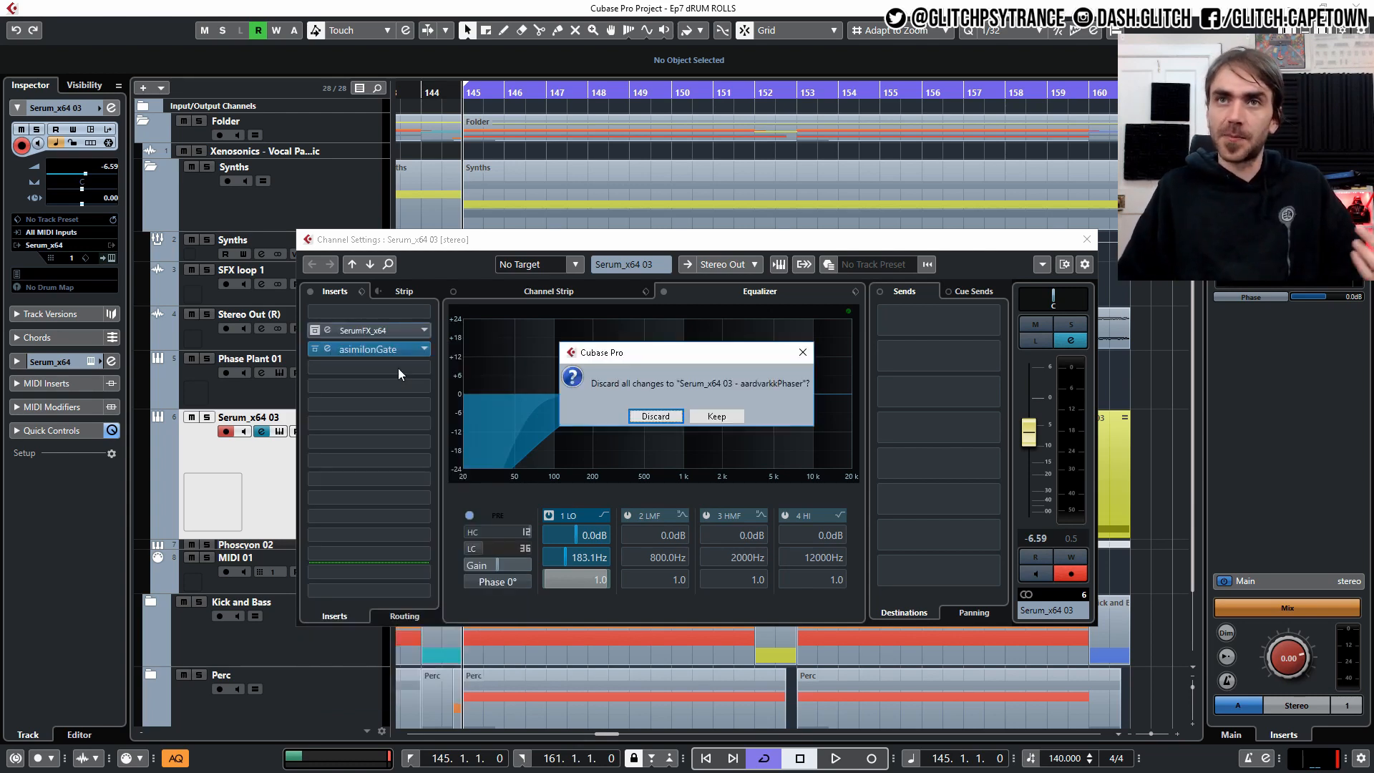
left_click(664, 422)
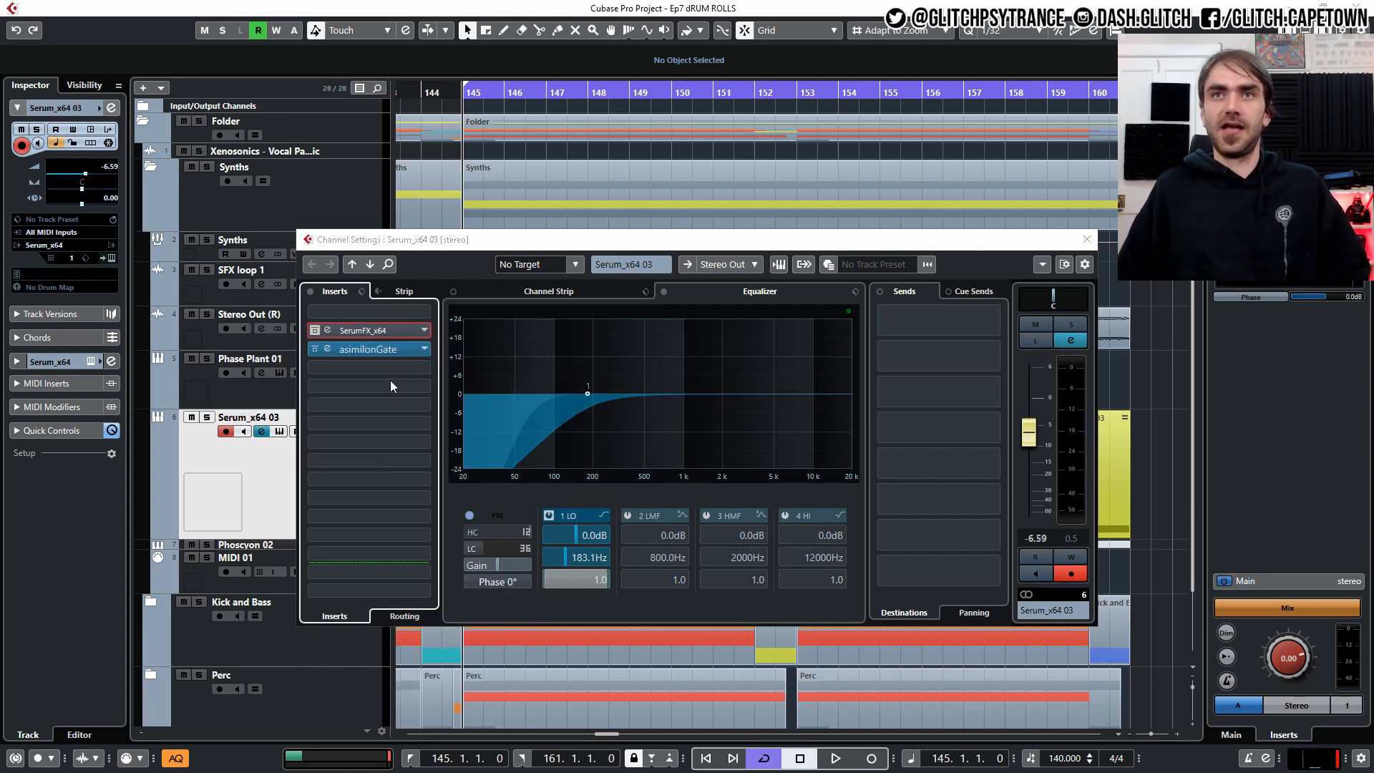
Step: Enable the Flanger module in the SerumFX editor and compare it bypassed and active during playback
left_click(354, 334)
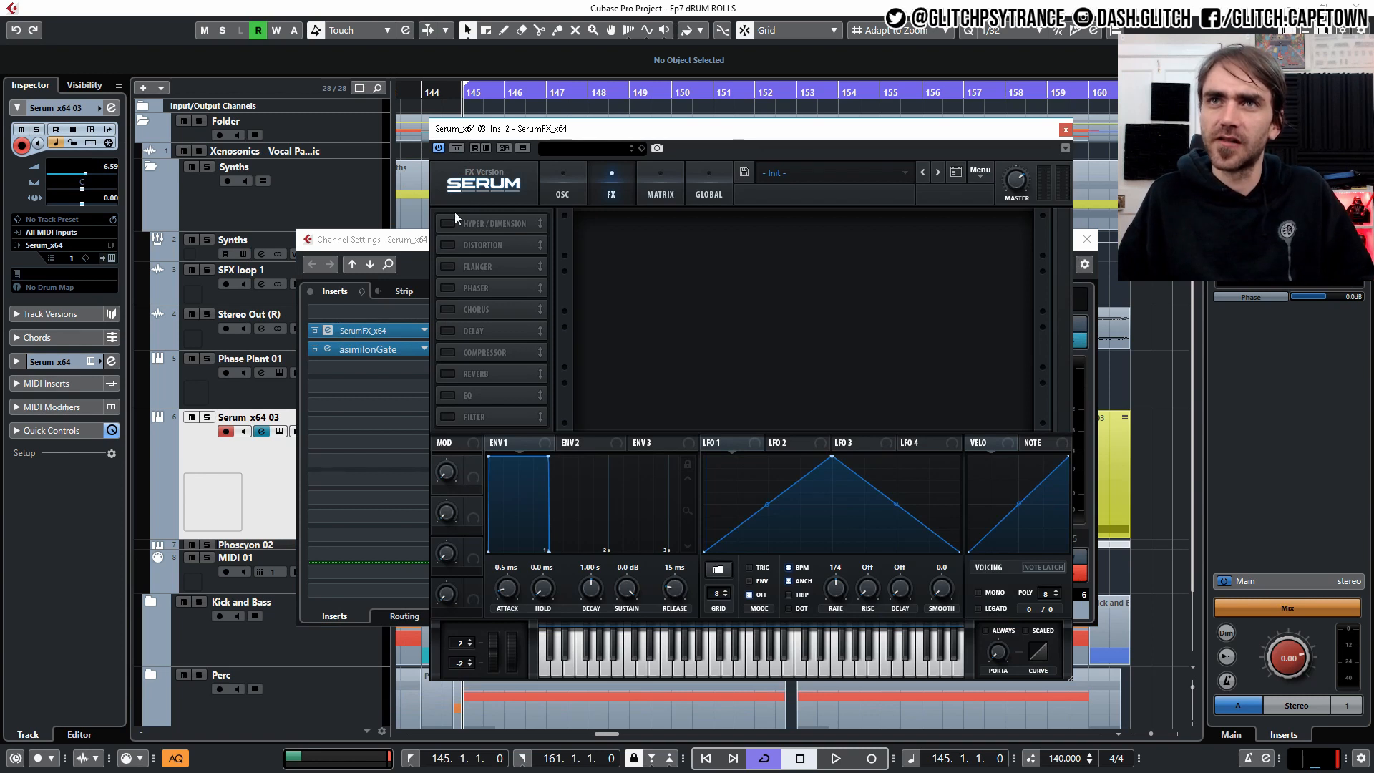
left_click(448, 267)
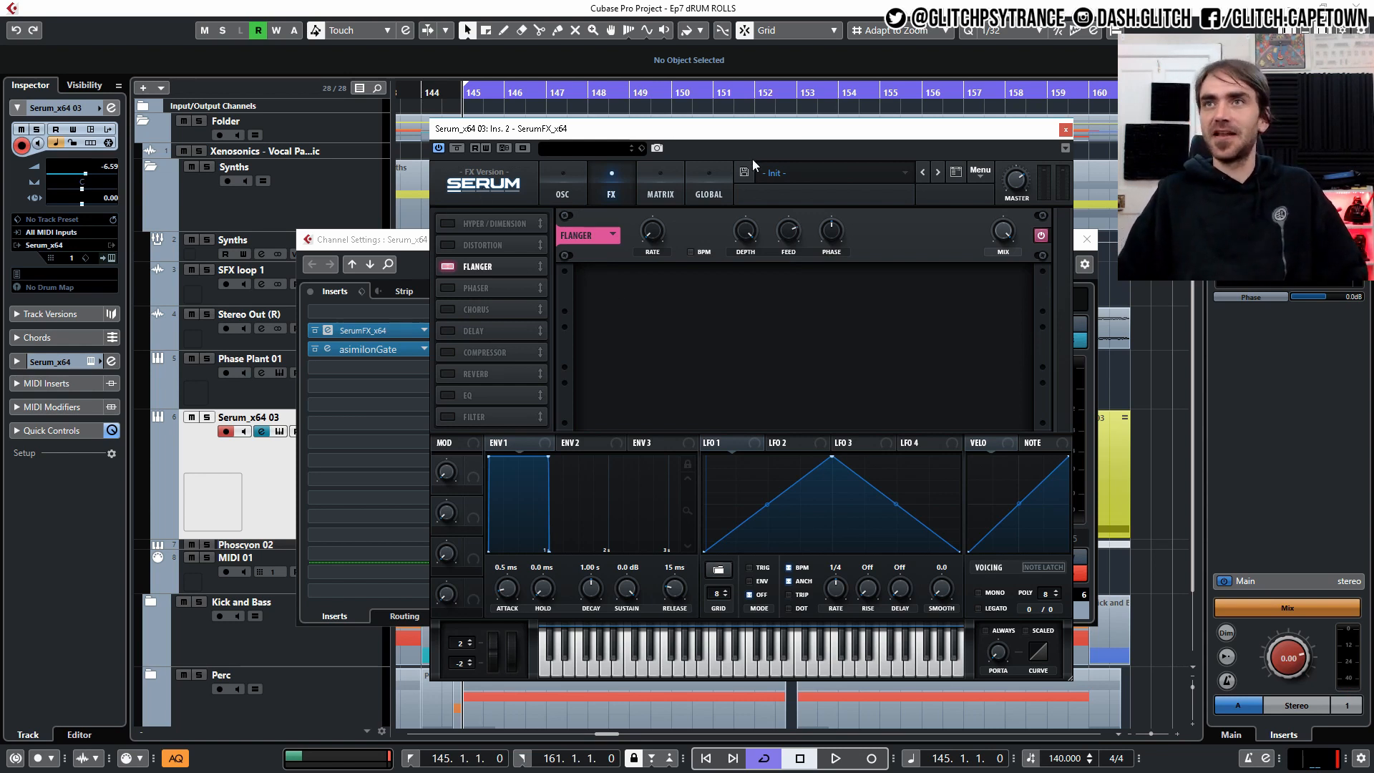
left_click(1041, 236)
key("space")
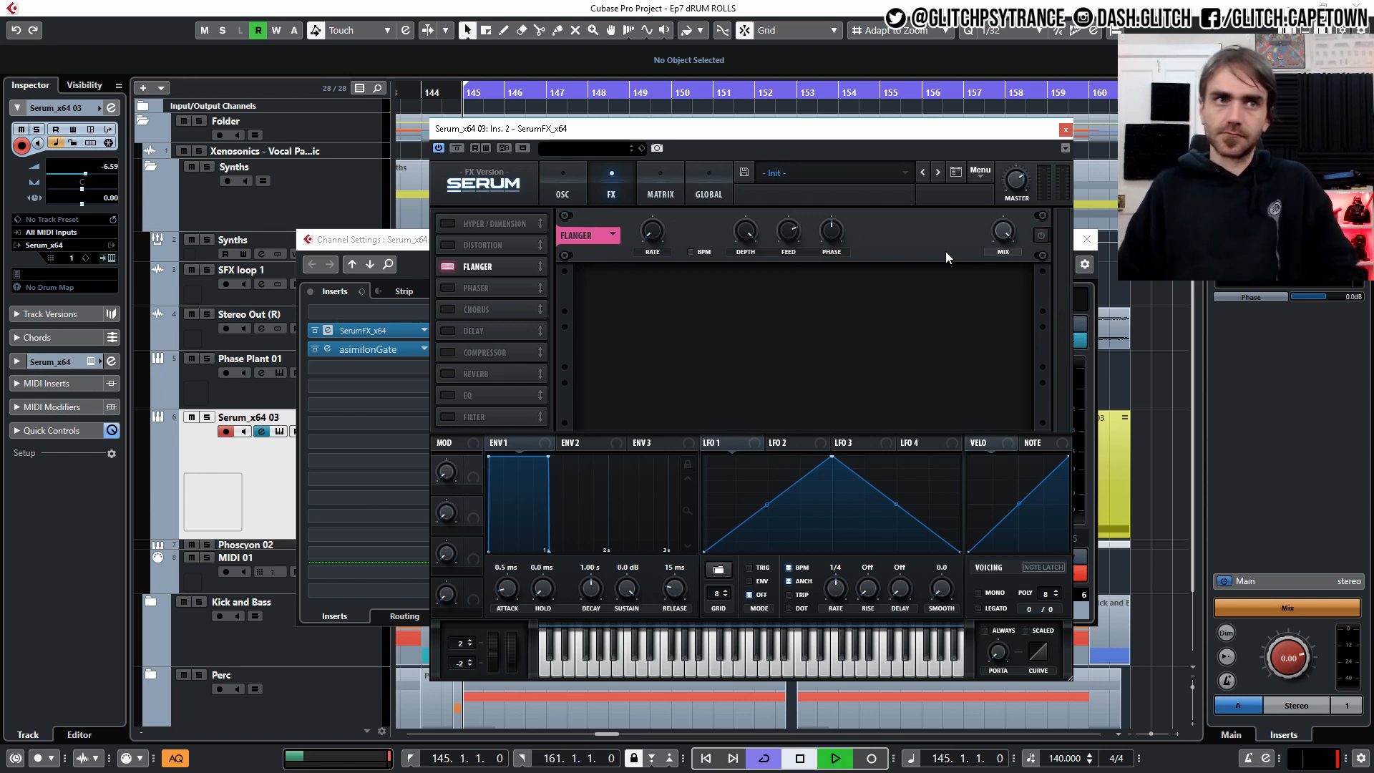
left_click(1041, 235)
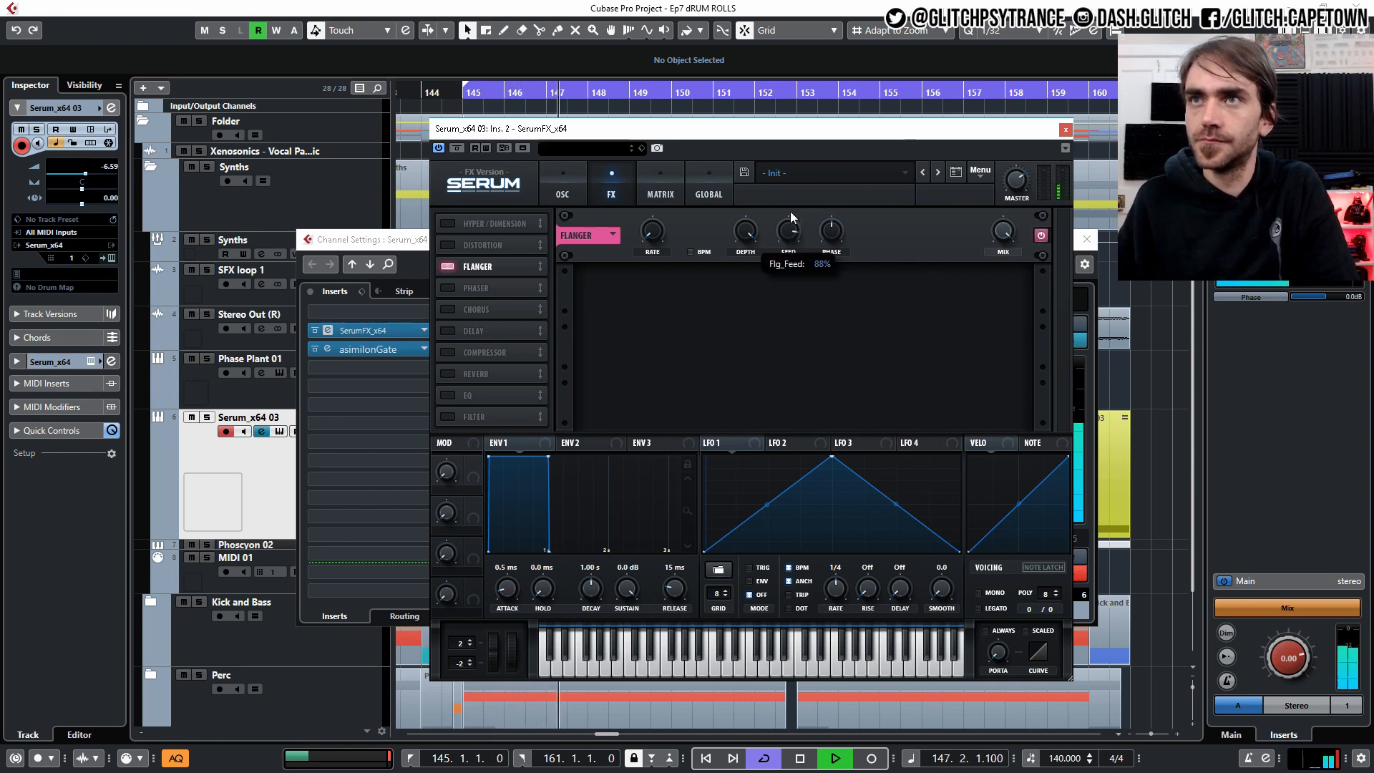
Step: Adjust the flanger's feed and rate, and lower its depth to about 45% while listening
left_click_drag(790, 212, 790, 200)
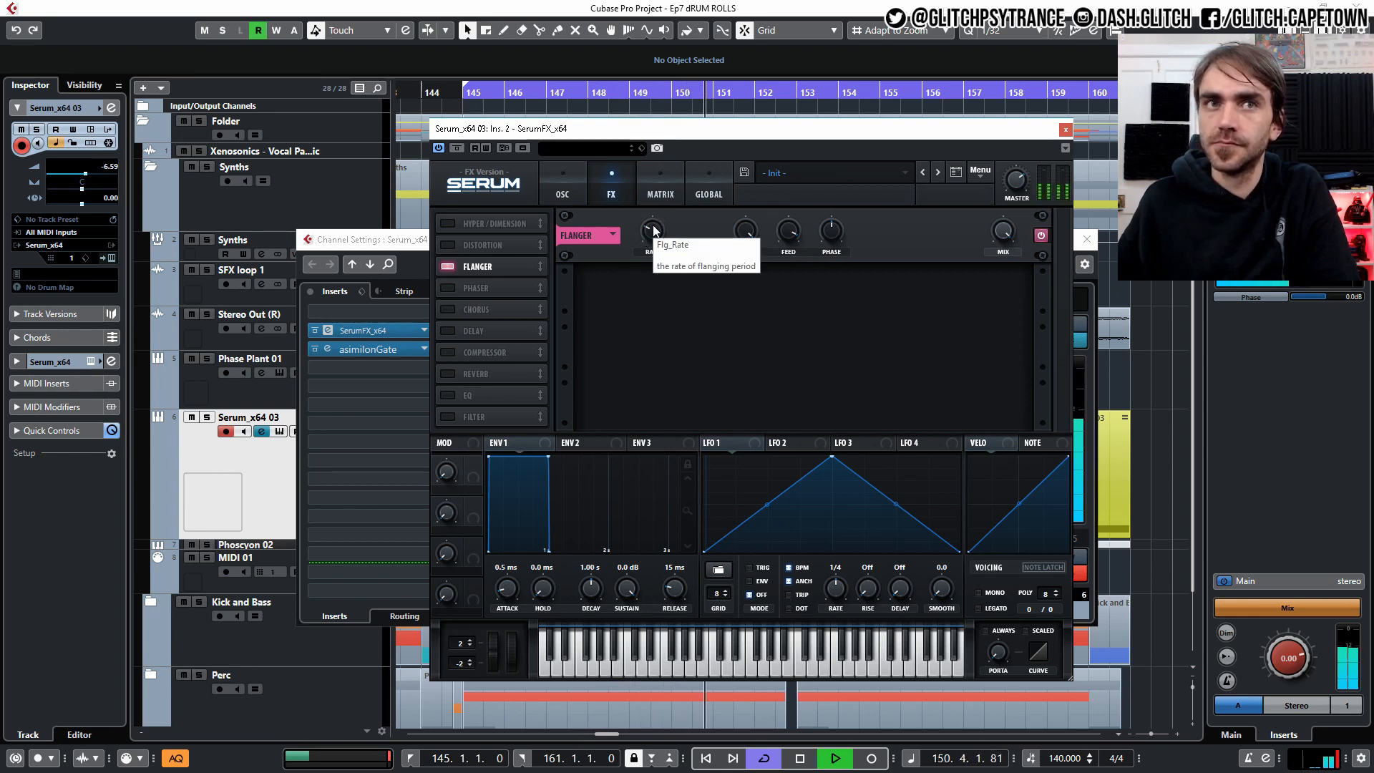
left_click_drag(653, 230, 657, 228)
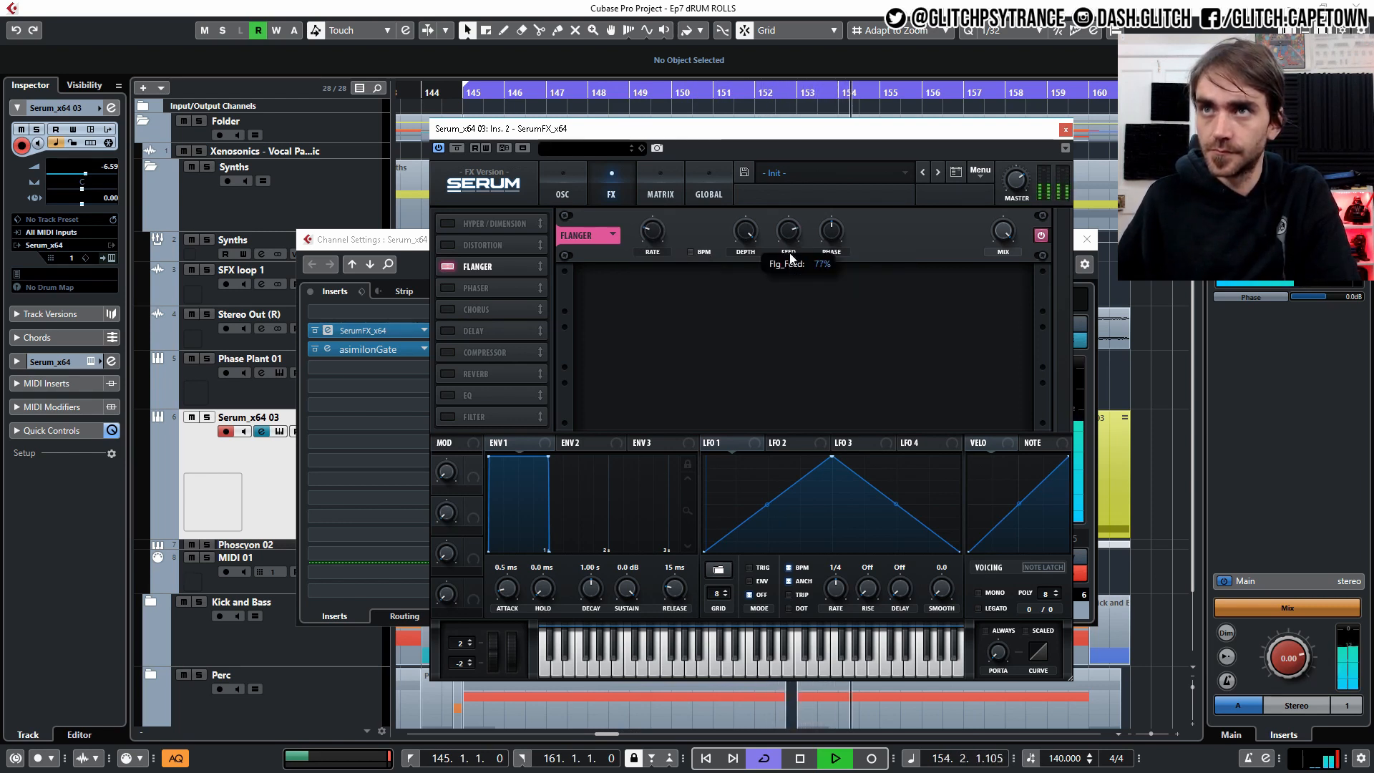
left_click_drag(792, 235, 797, 229)
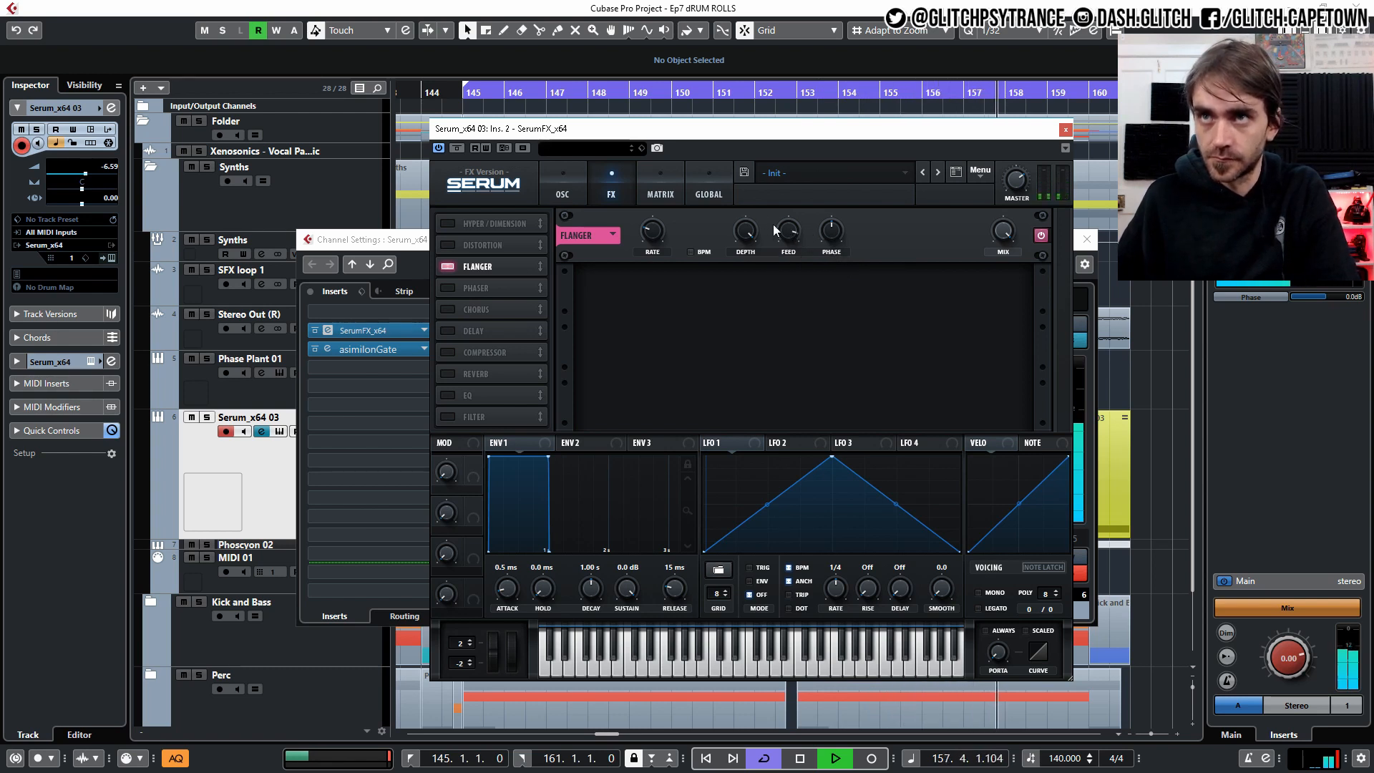
mouse_move(746, 231)
left_mouse_down()
mouse_move(736, 258)
mouse_move(749, 258)
left_mouse_up()
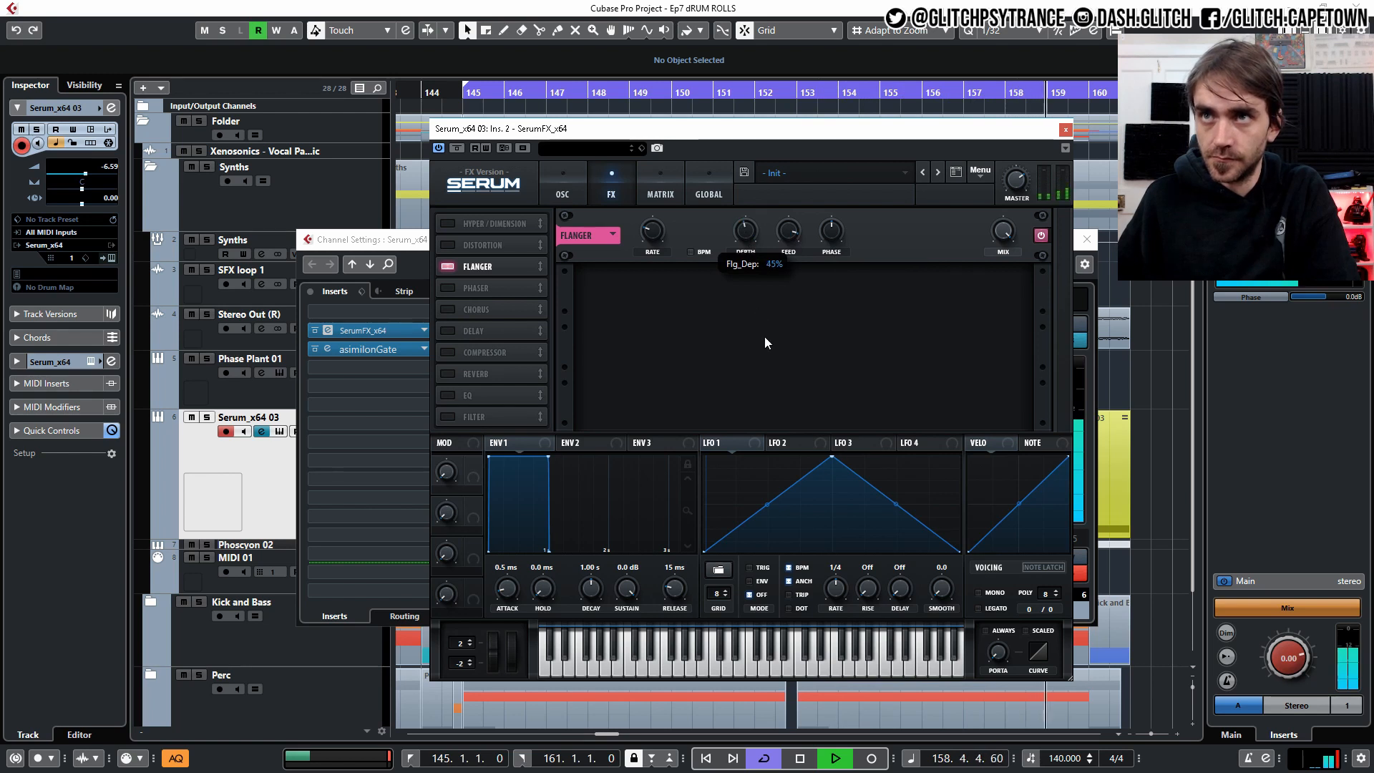
Step: Fine-tune the SerumFX flanger's depth and feed while listening, close its editor, and stop playback
left_click_drag(764, 337, 759, 236)
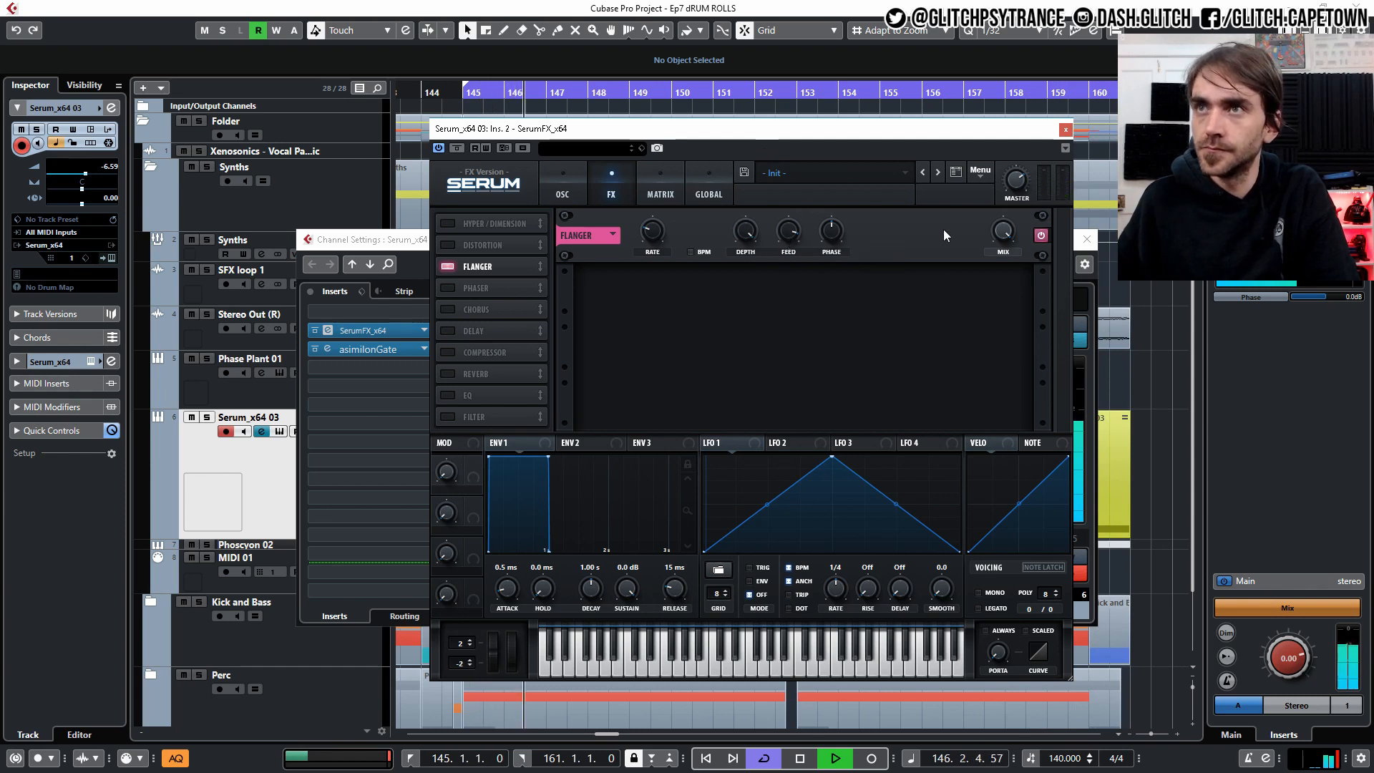
left_click_drag(786, 228, 785, 233)
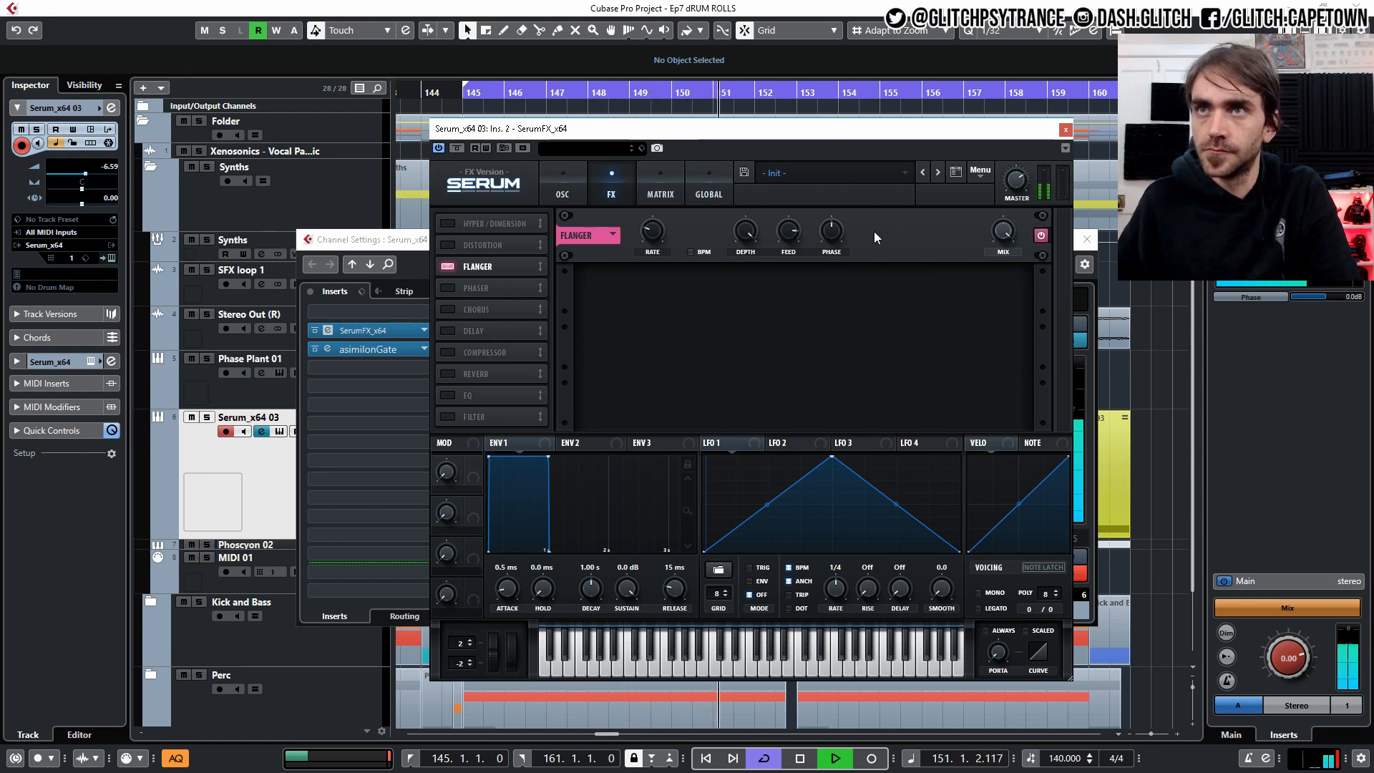
mouse_move(1015, 183)
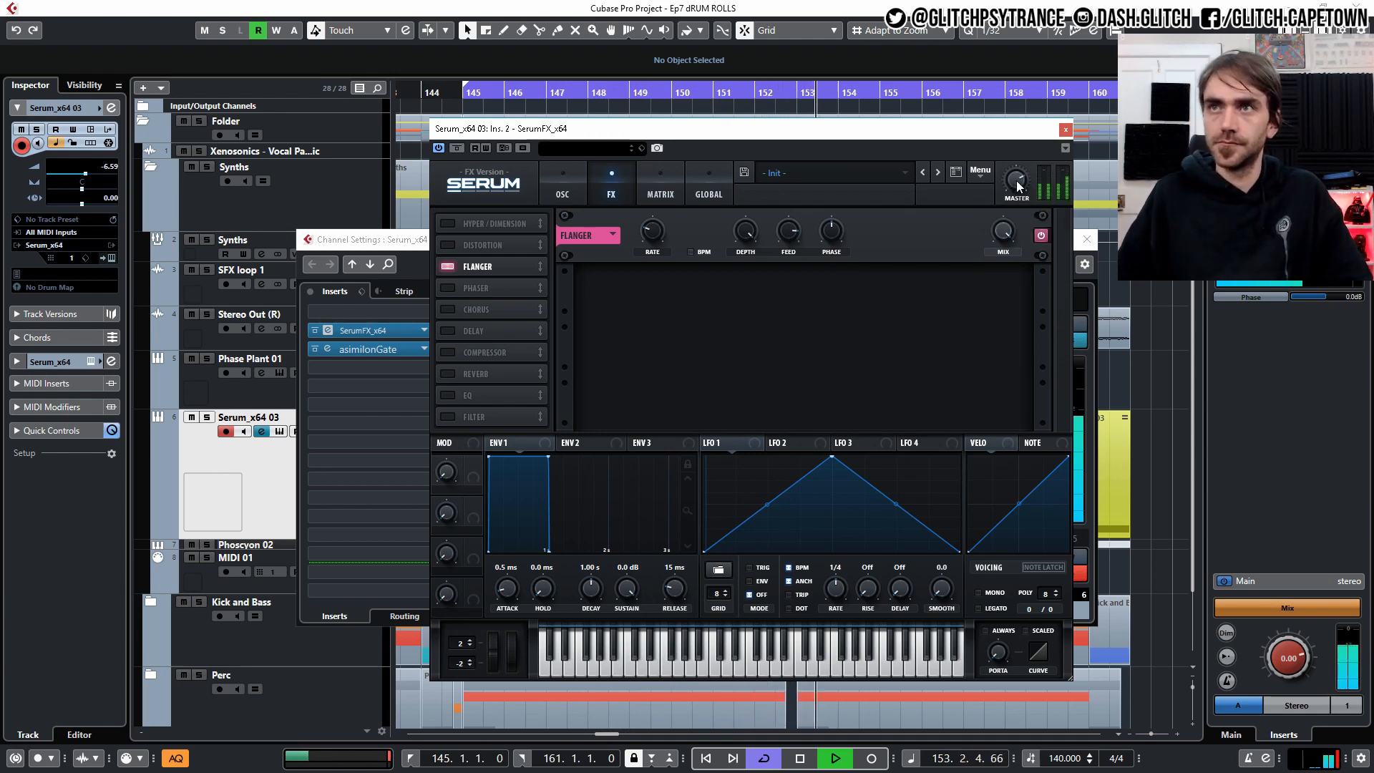
left_click(1065, 131)
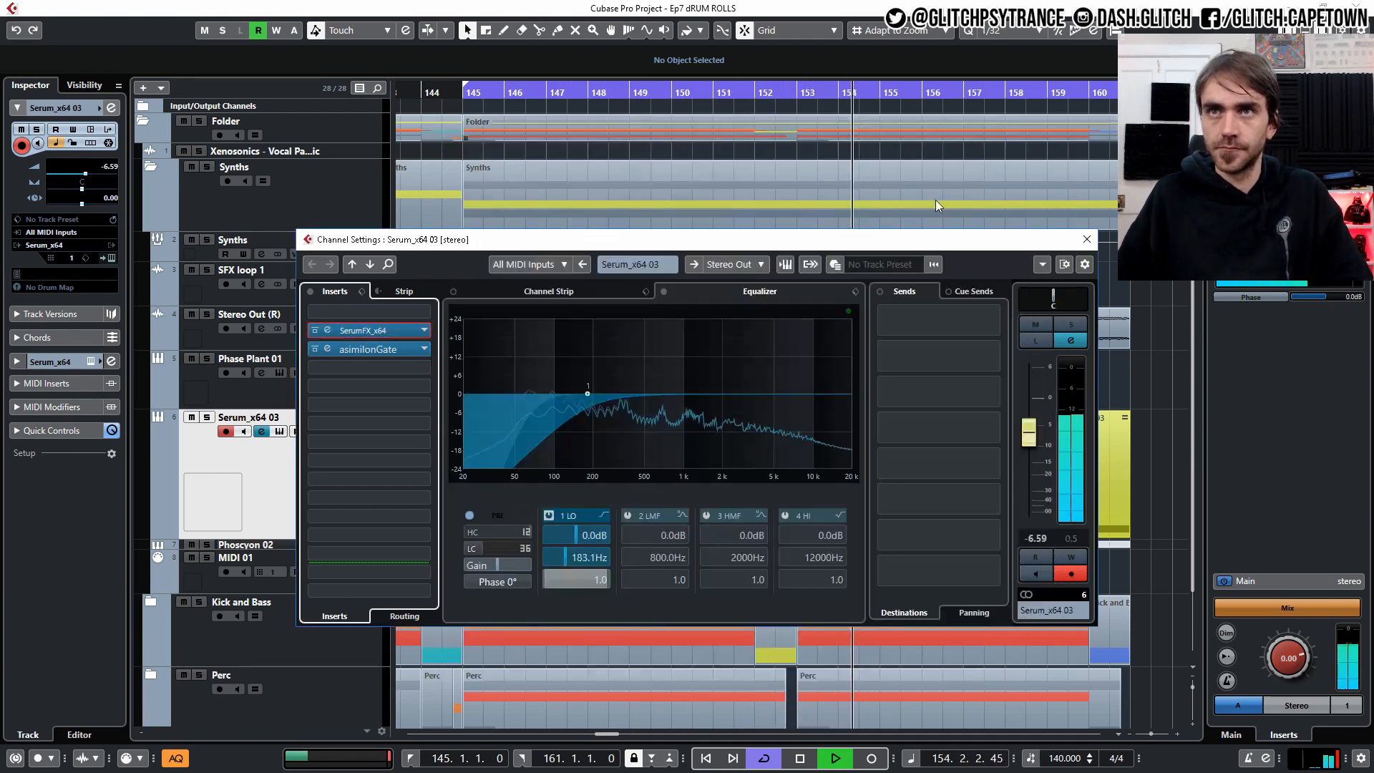
key("space")
Step: Replace the SerumFX_x64 insert with Snap Heap and move its editor window aside
left_click(425, 330)
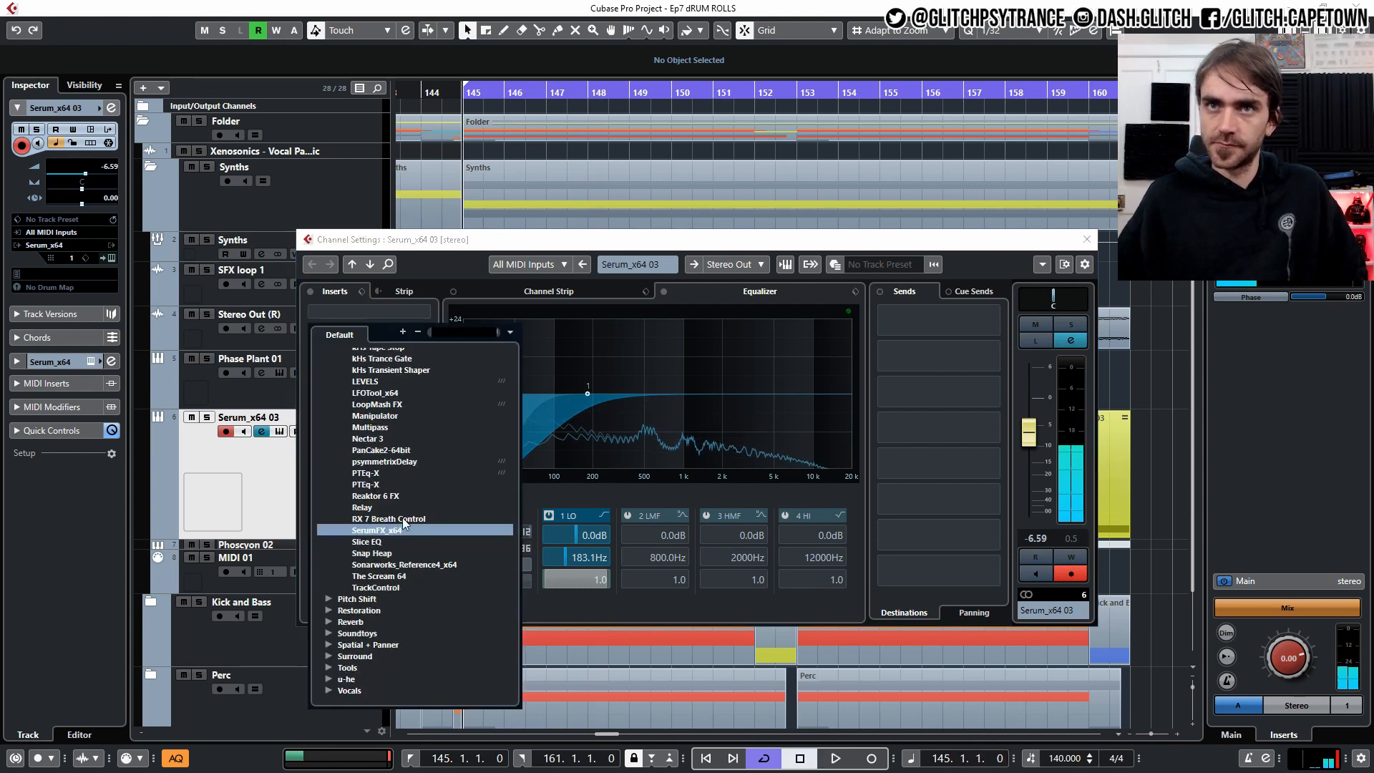
left_click(414, 504)
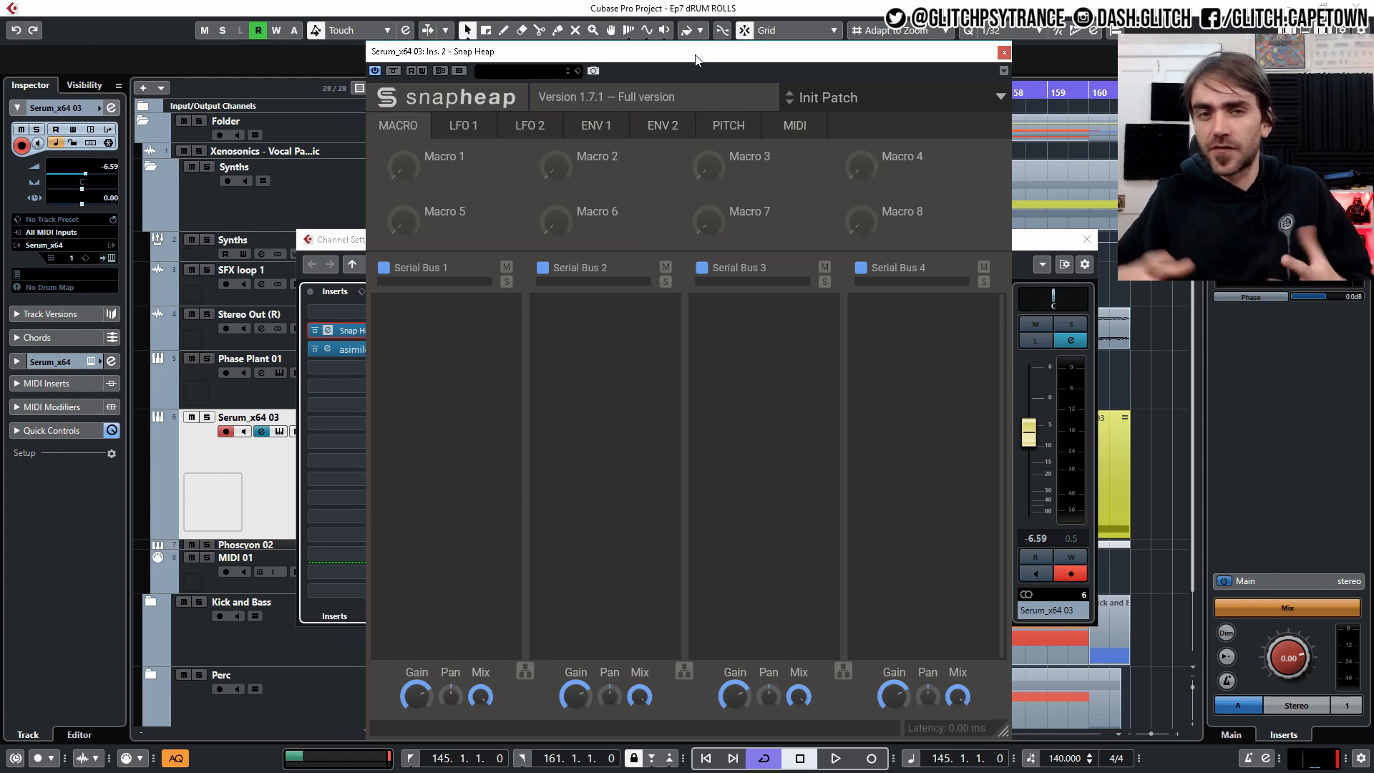
left_click_drag(695, 56, 546, 46)
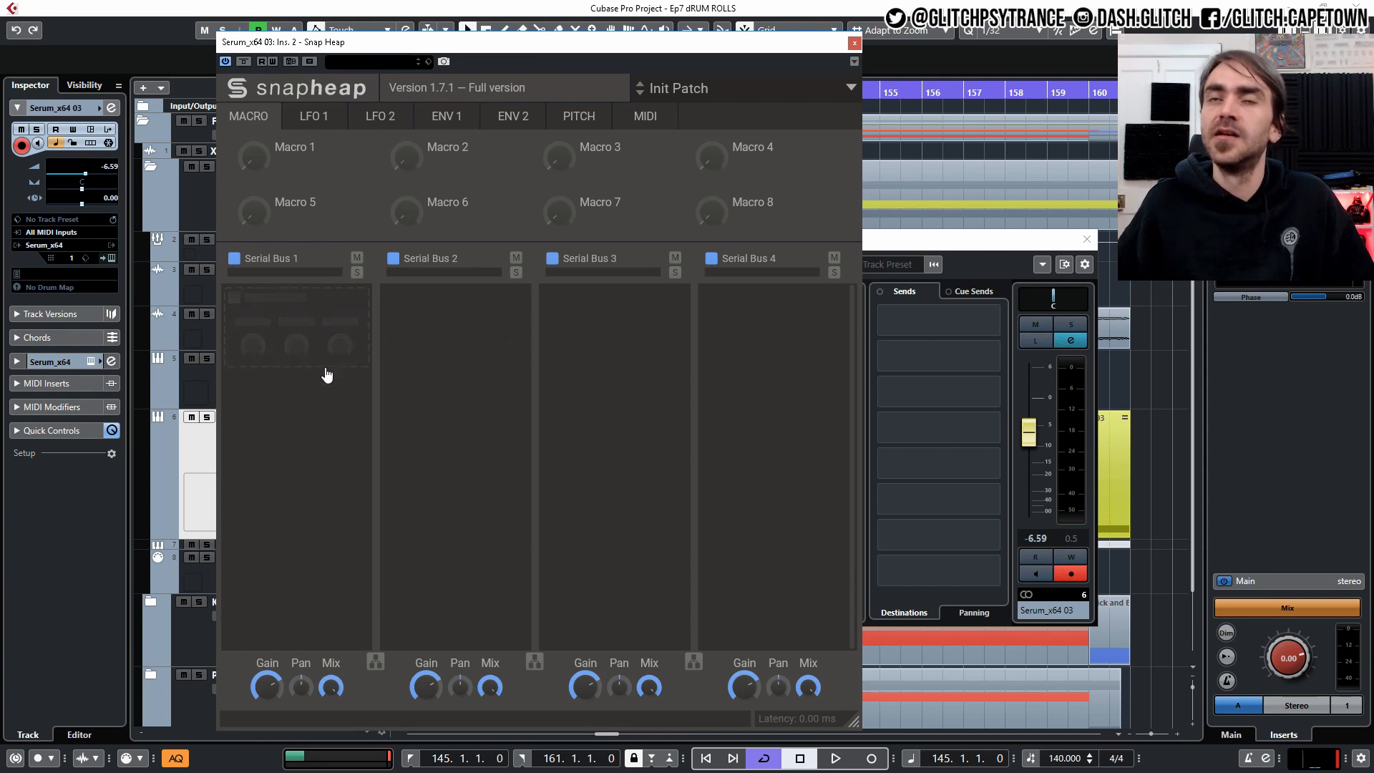
Step: Add a Flanger to Serial Bus 1 in Snap Heap and start playback
left_click(294, 335)
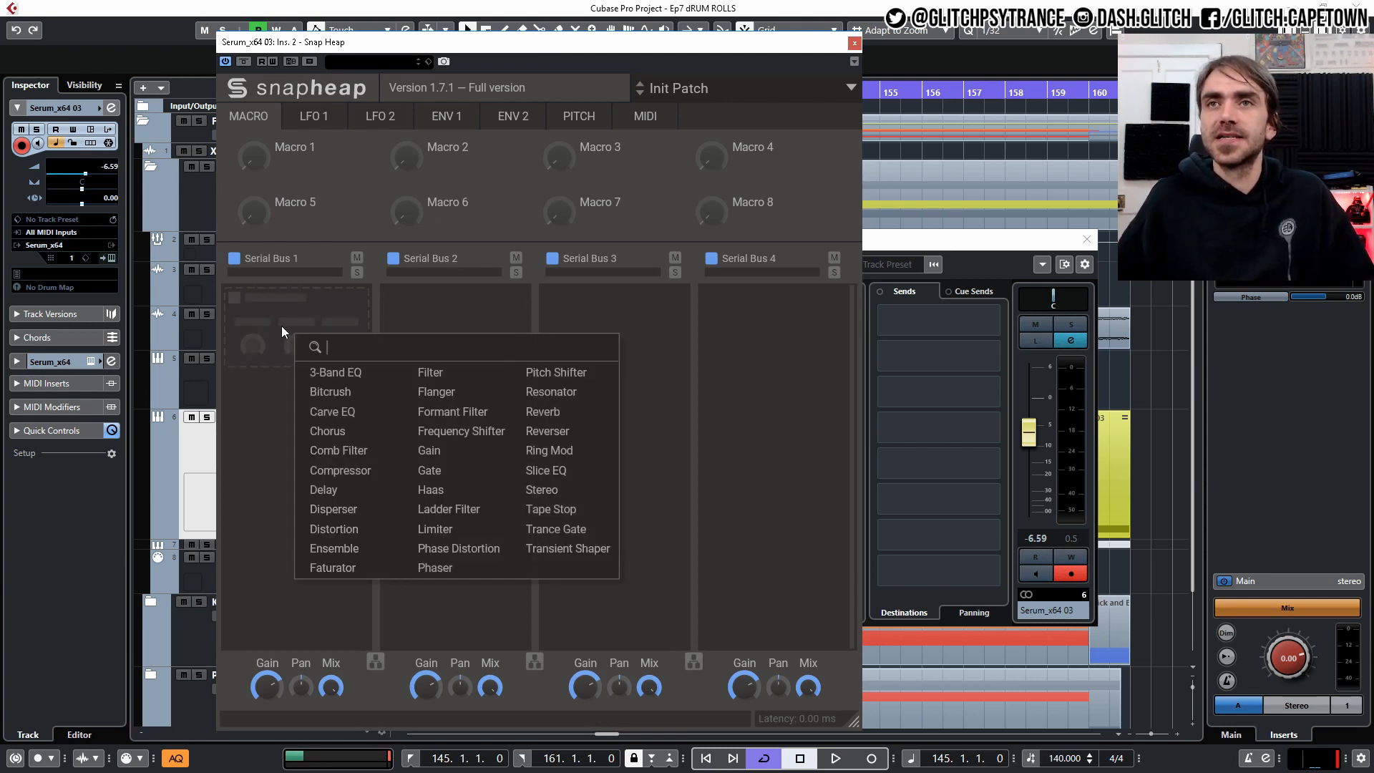
left_click(435, 392)
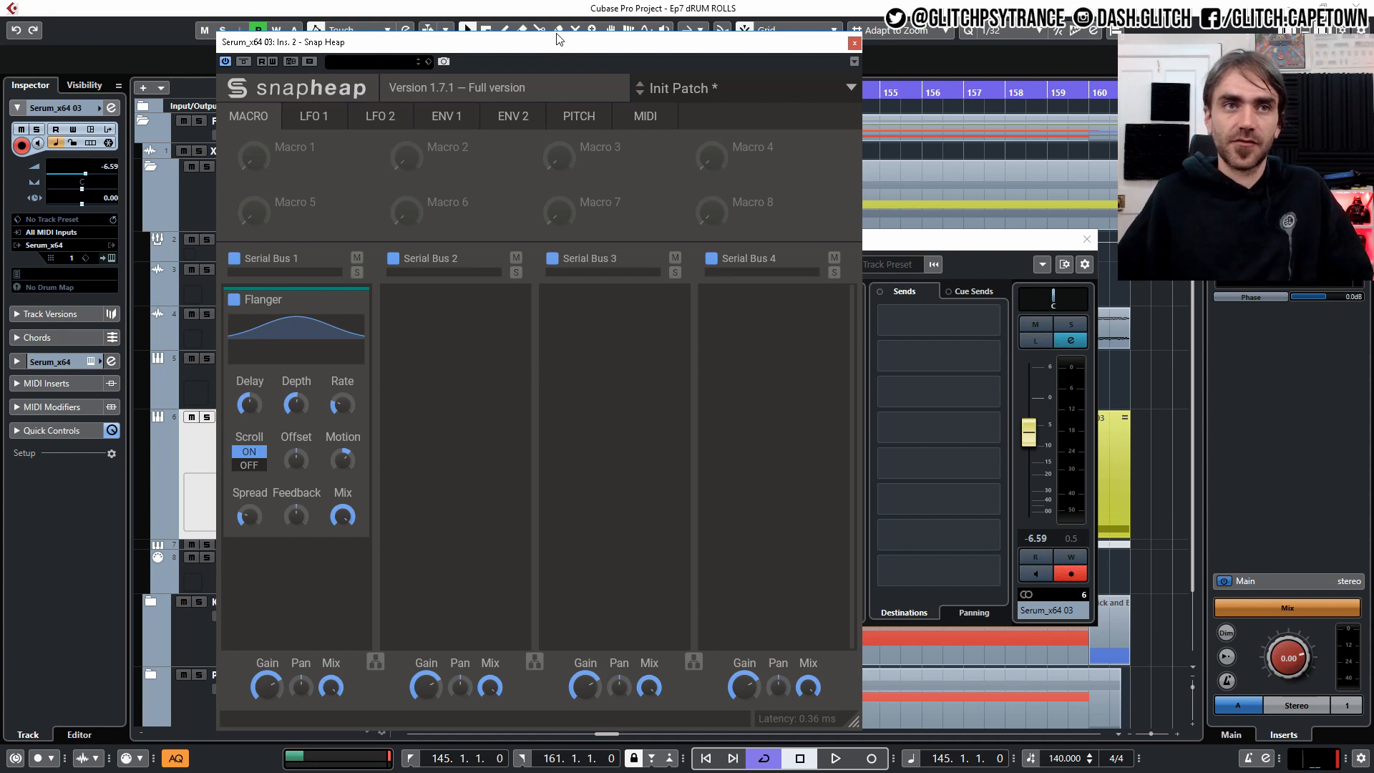
key("space")
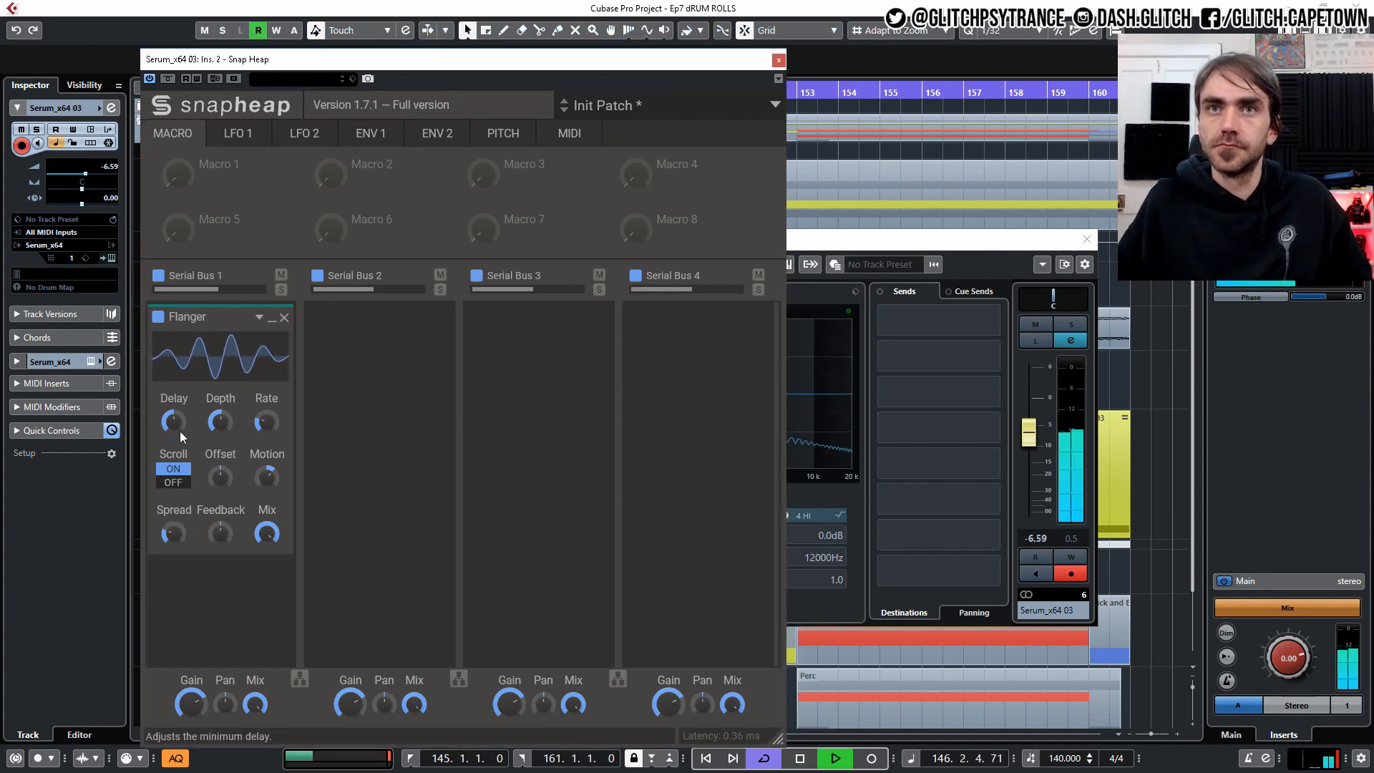
Step: Adjust the Snap Heap flanger's depth and feedback, lower its spread to minimum, and reset its motion to zero
left_click_drag(221, 422, 220, 390)
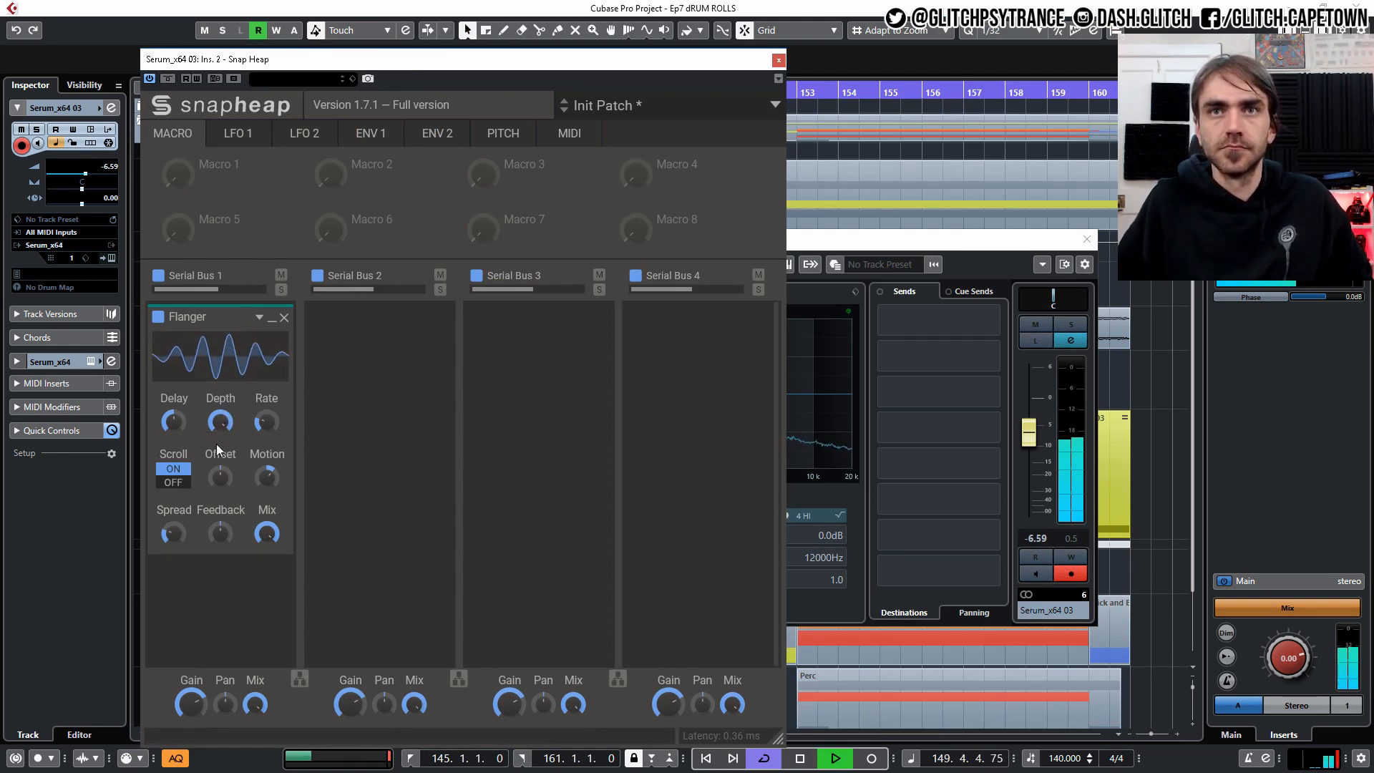
left_click_drag(219, 533, 219, 494)
left_click_drag(220, 421, 216, 452)
left_click_drag(219, 536, 176, 451)
left_click_drag(174, 532, 173, 631)
double_click(272, 488)
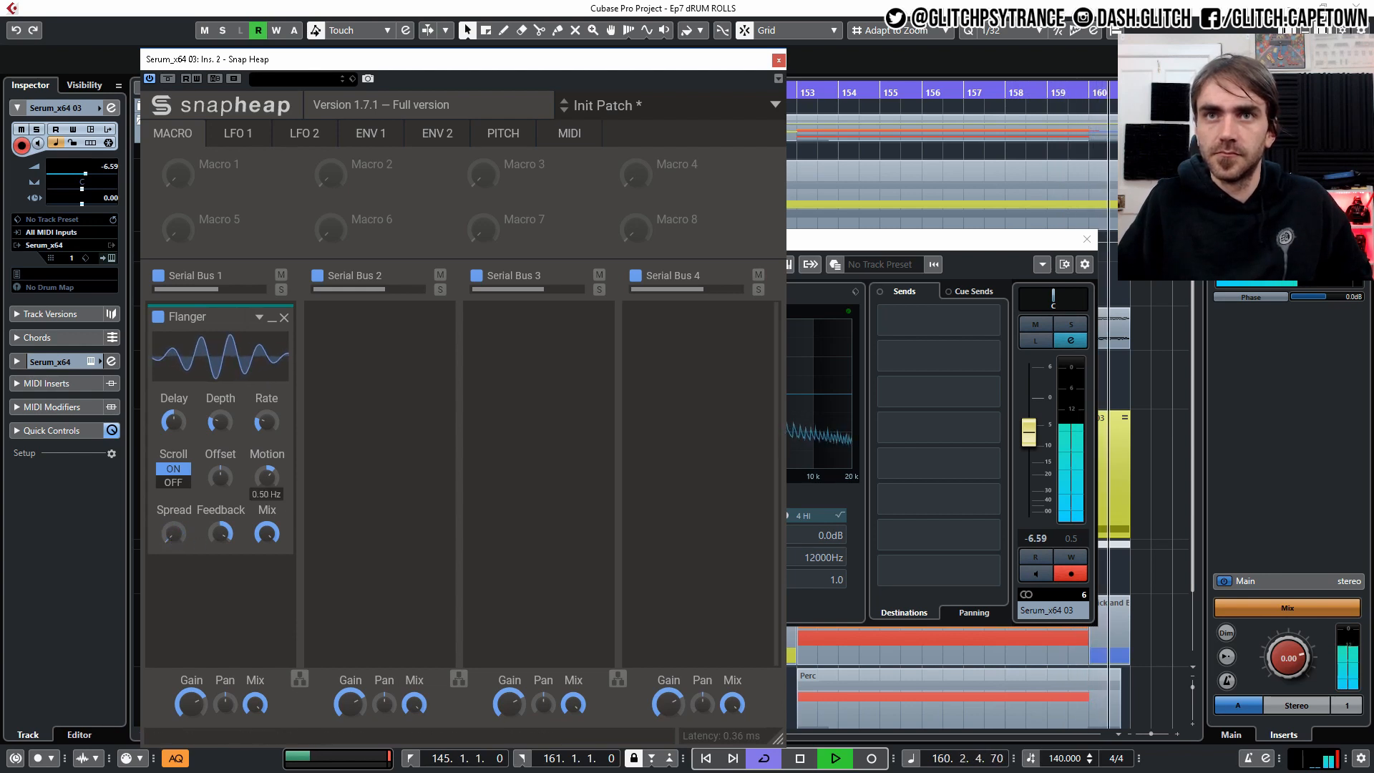
left_click_drag(216, 538, 216, 521)
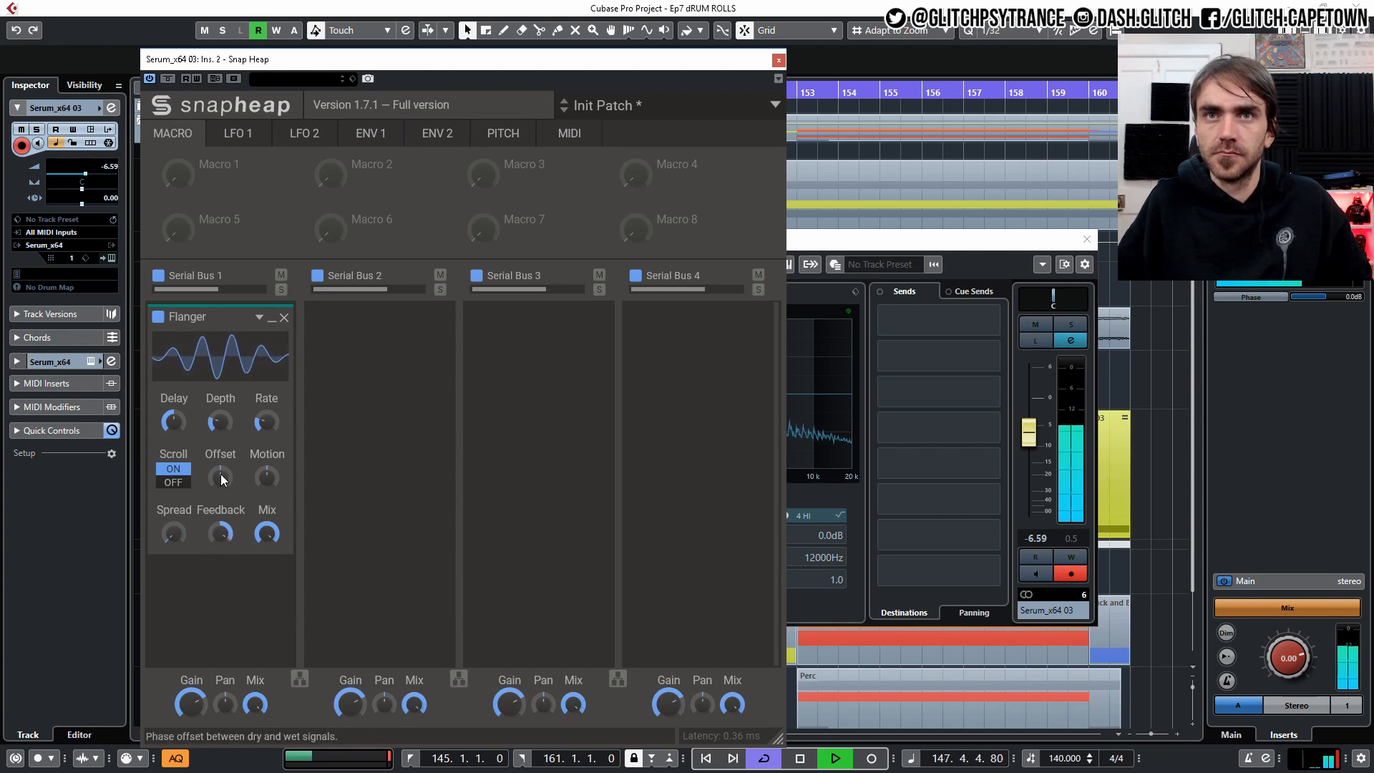
Step: Compare the flanger with Scroll off and on, leave it on, and raise the rate while listening
left_click(173, 483)
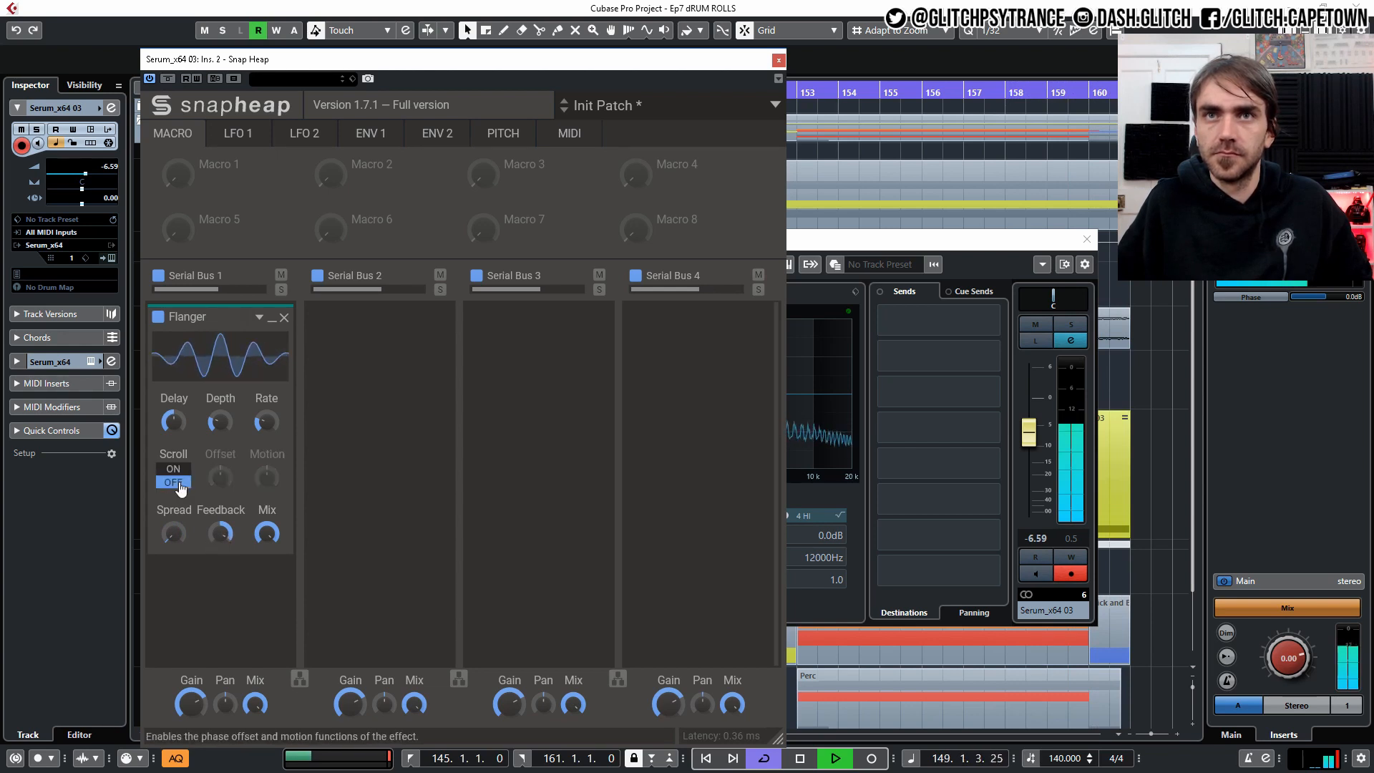
left_click(174, 469)
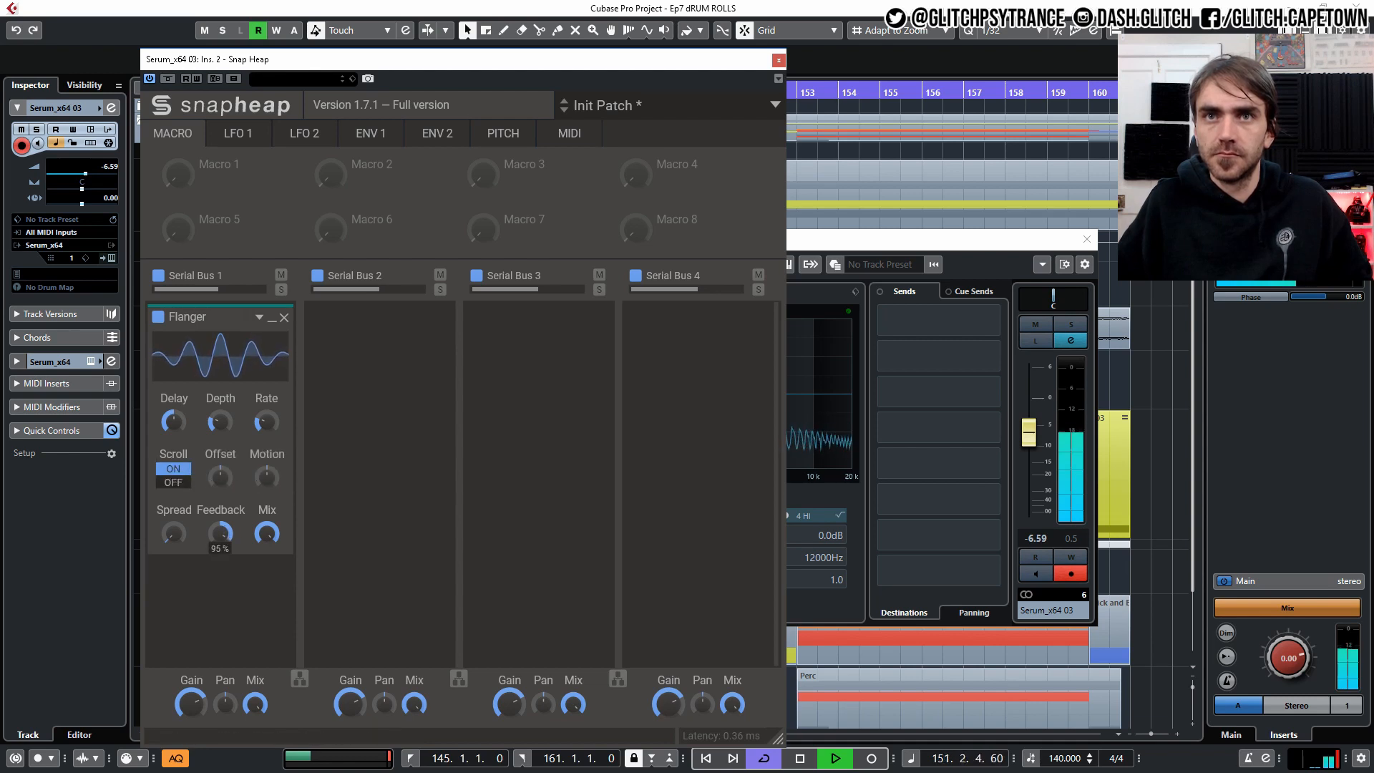
left_click_drag(220, 476, 266, 395)
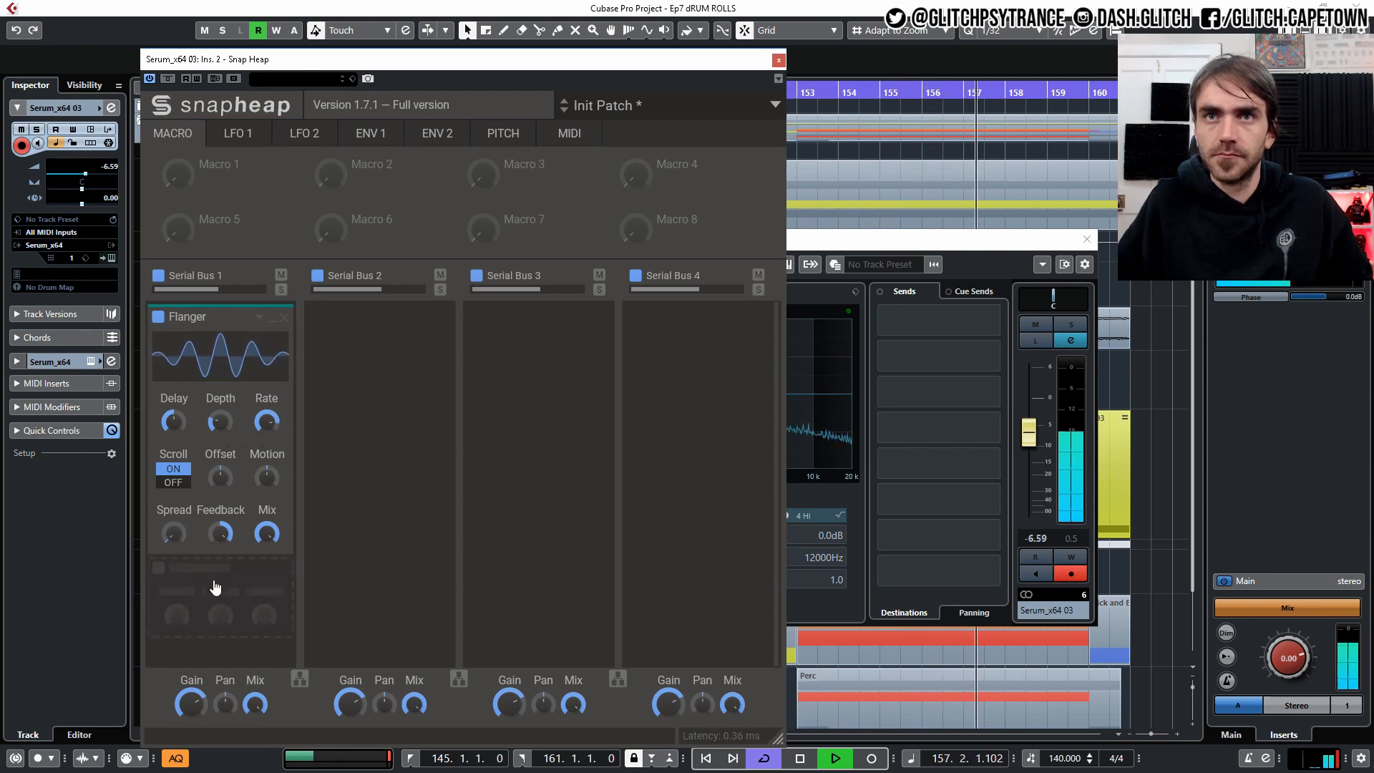
left_click_drag(266, 420, 266, 401)
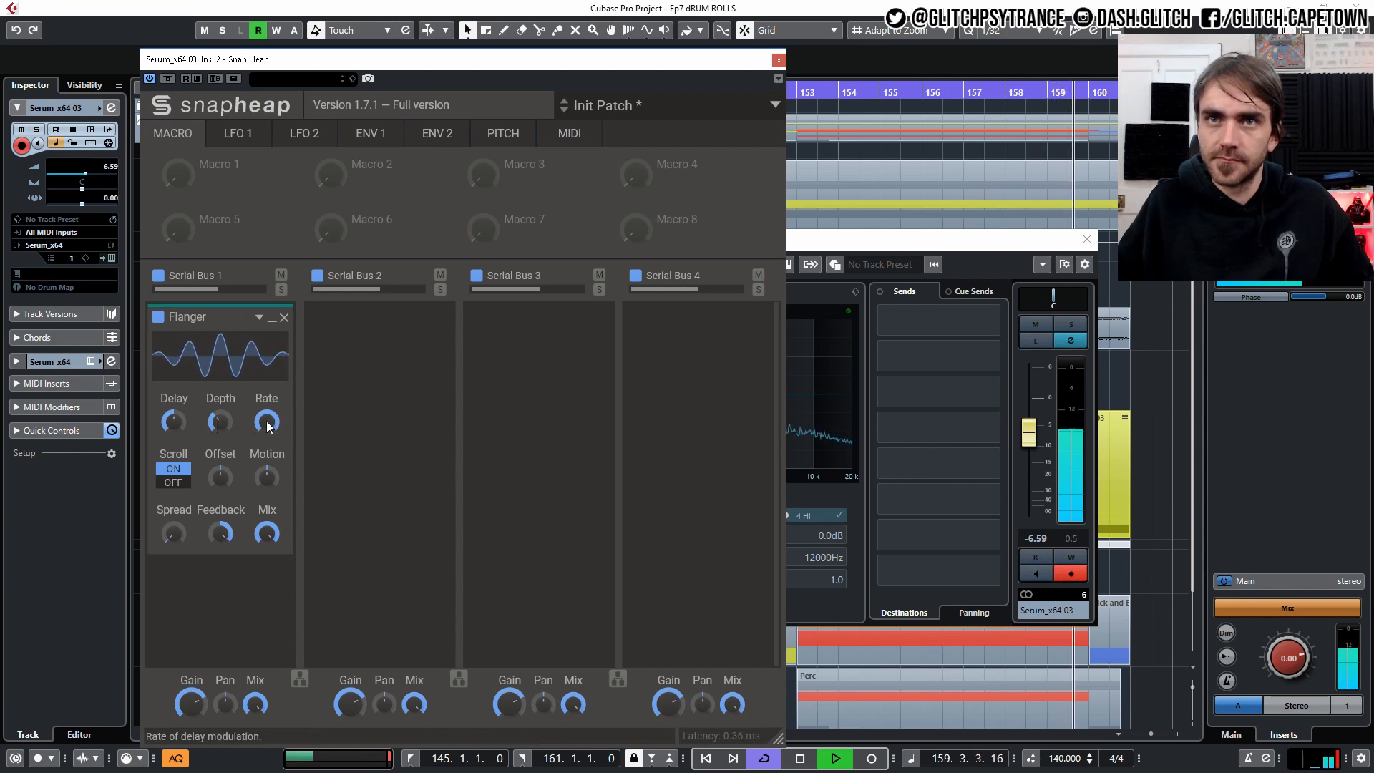
mouse_move(266, 422)
left_mouse_down()
mouse_move(266, 404)
mouse_move(218, 405)
mouse_move(219, 365)
mouse_move(268, 428)
left_mouse_up()
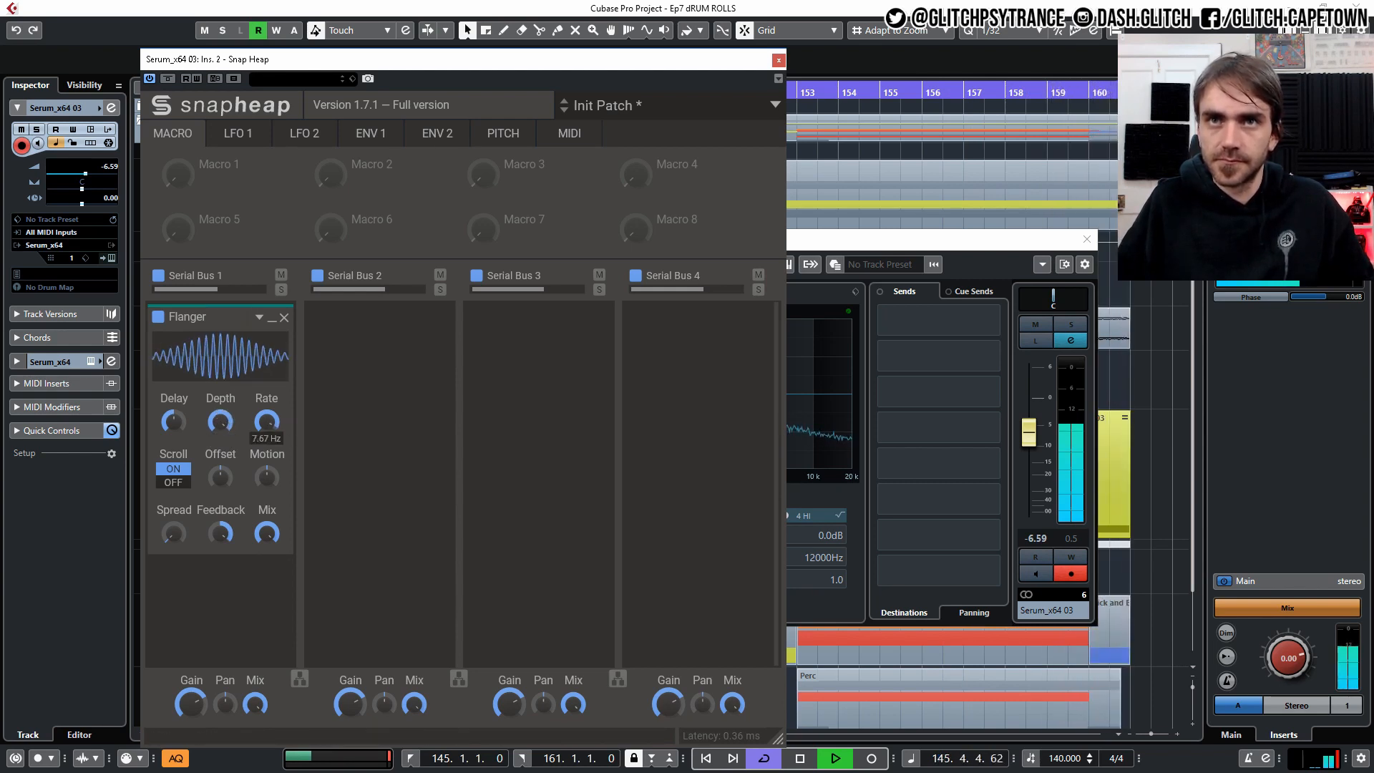
Step: Raise the flanger's spread to maximum, slow its rate, and lower its delay to minimum
left_click_drag(176, 539, 174, 420)
mouse_move(265, 422)
left_mouse_down()
mouse_move(265, 454)
mouse_move(266, 436)
left_mouse_up()
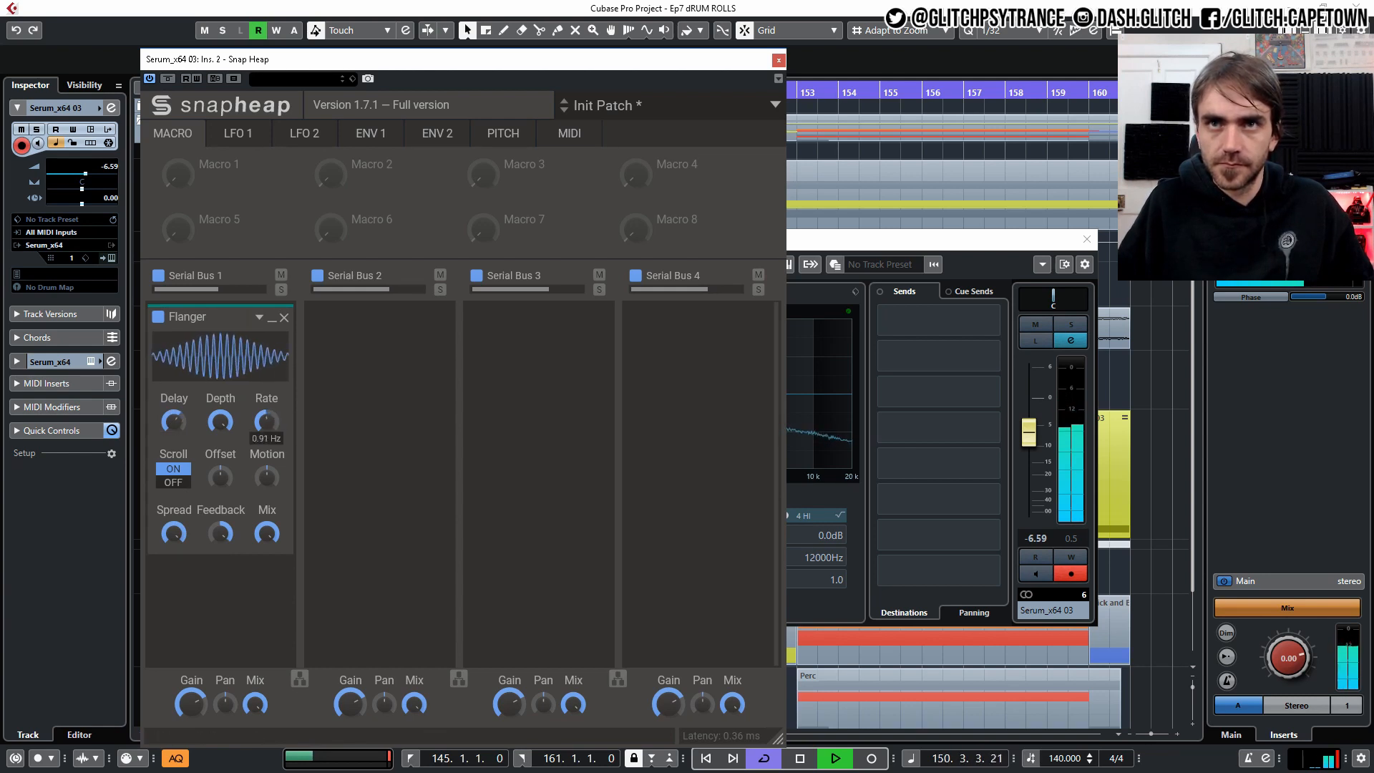
left_click_drag(170, 421, 170, 409)
left_click_drag(267, 422, 266, 445)
left_click_drag(174, 421, 173, 472)
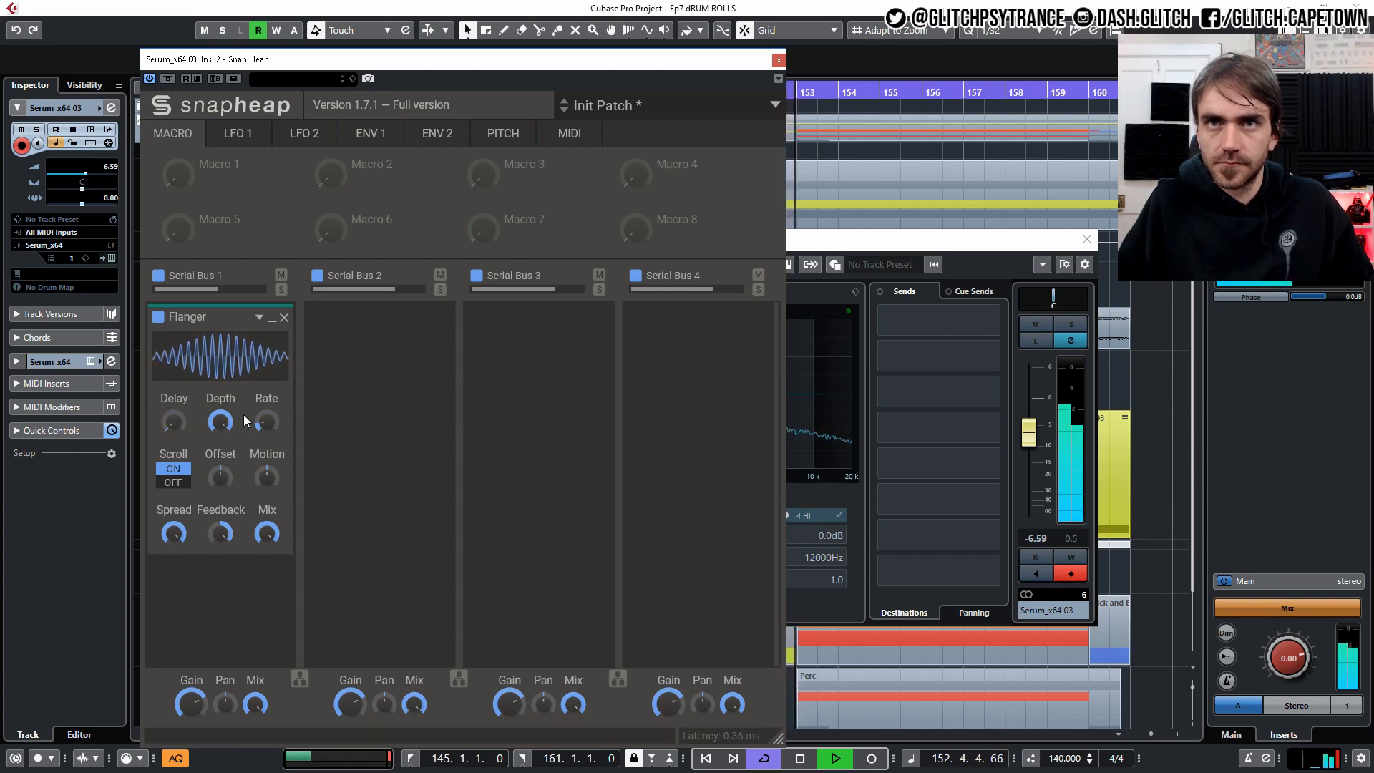
Step: Adjust the flanger's rate, motion and depth while listening to the loop
mouse_move(266, 422)
left_mouse_down()
mouse_move(266, 445)
mouse_move(262, 372)
mouse_move(261, 412)
left_mouse_up()
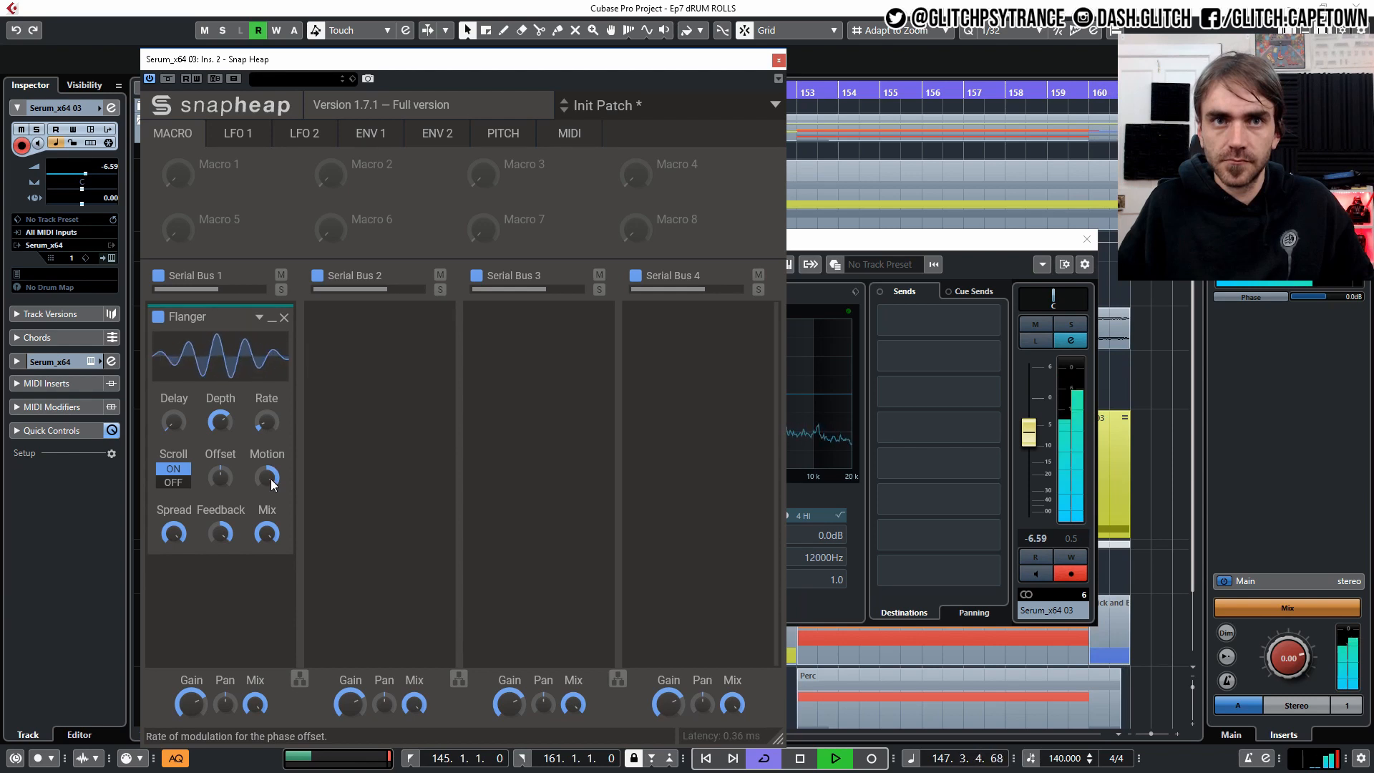
mouse_move(271, 478)
left_mouse_down()
mouse_move(270, 515)
mouse_move(270, 498)
left_mouse_up()
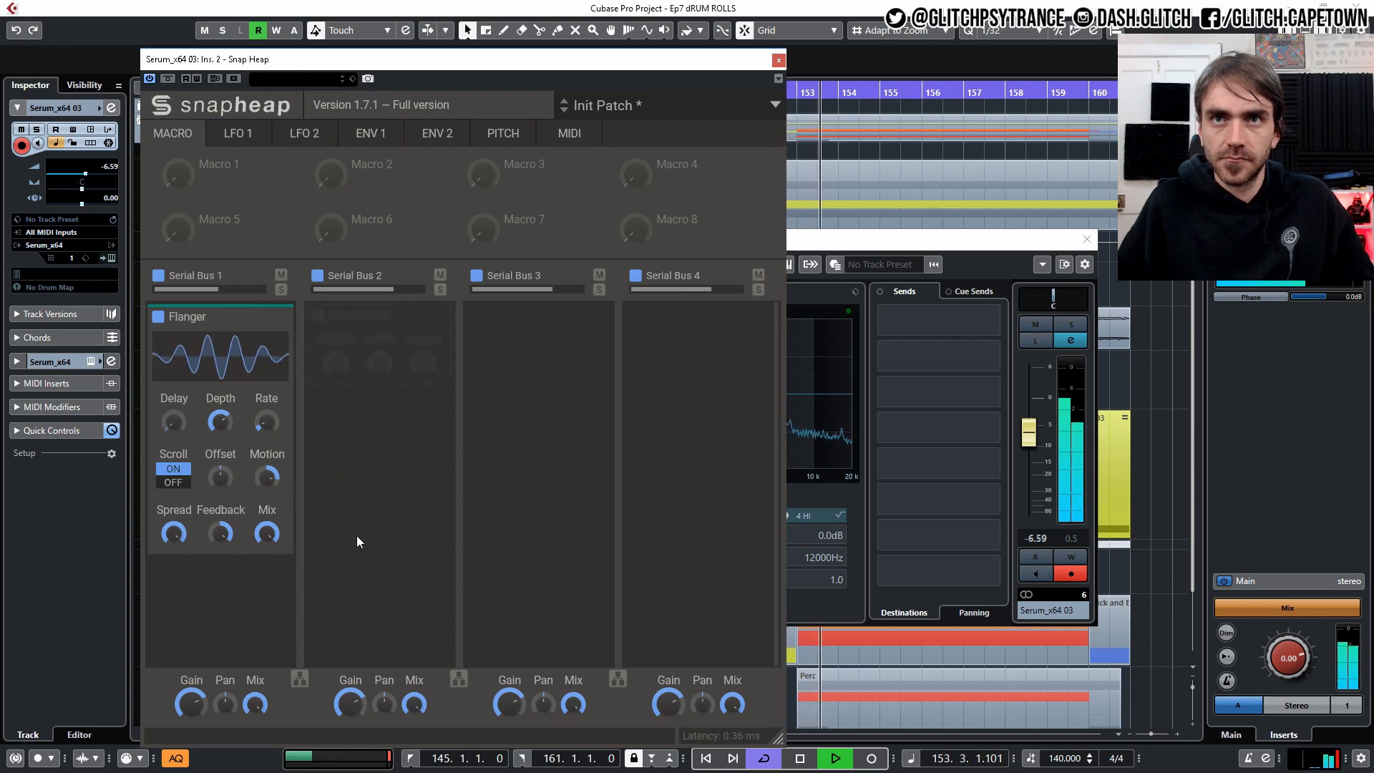
left_click_drag(220, 421, 274, 436)
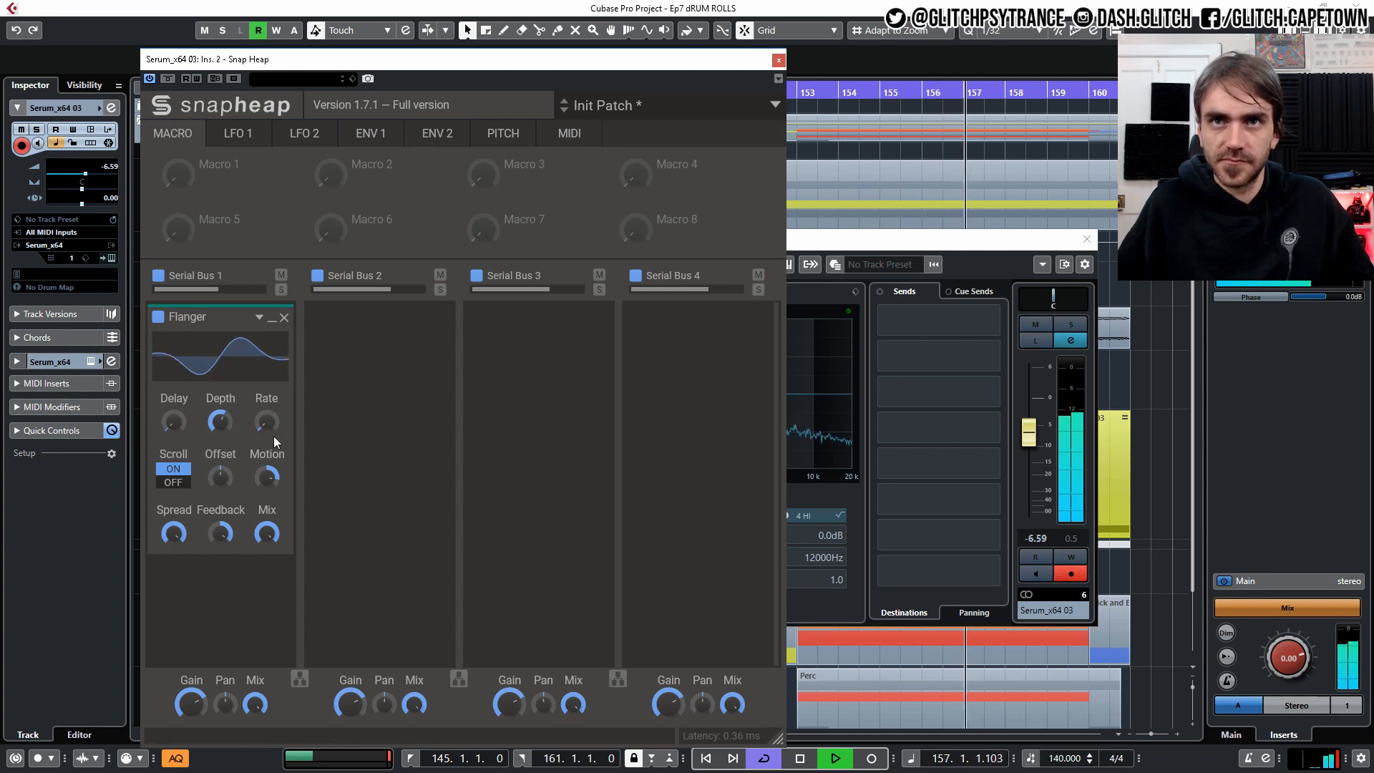
Step: Stop playback, replace the flanger on Serial Bus 1 with a Formant Filter, and move its formant point among the vowels
key("space")
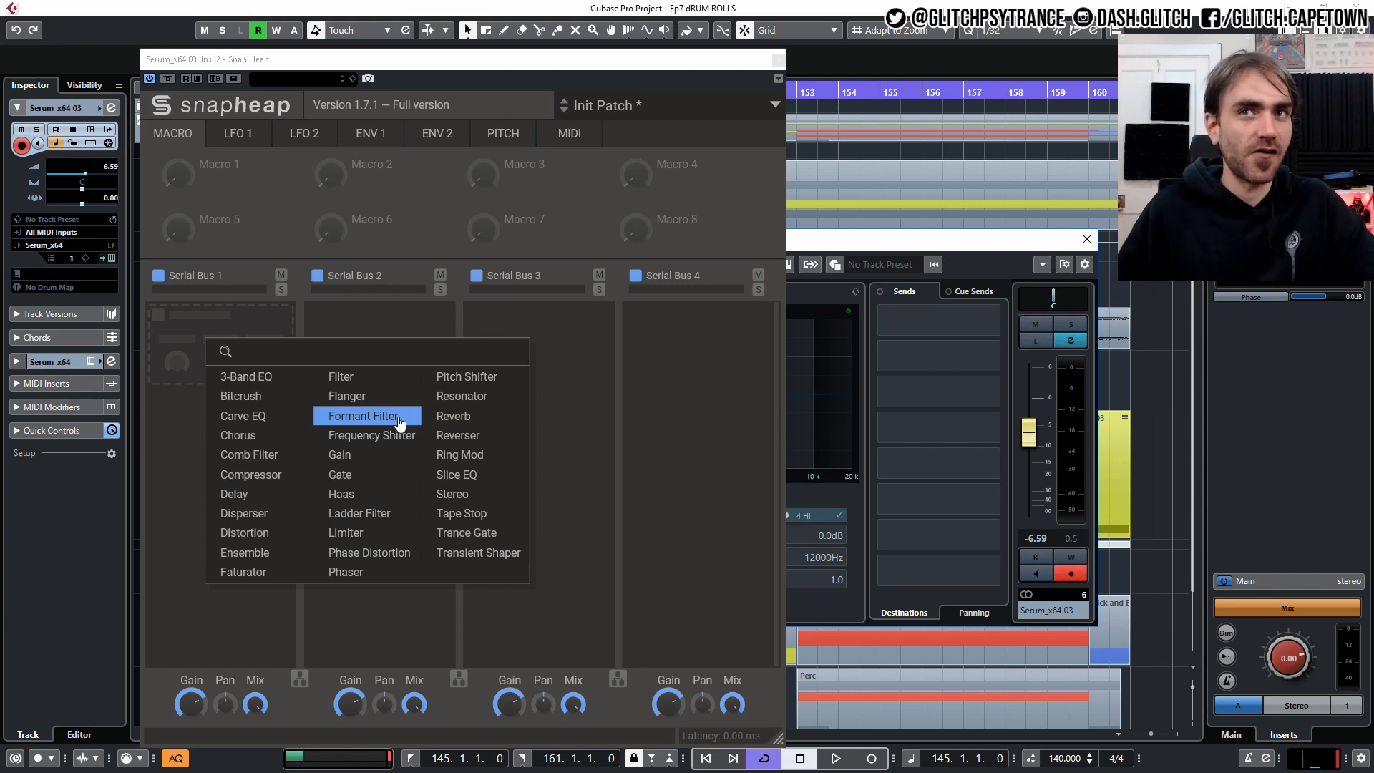
left_click(398, 419)
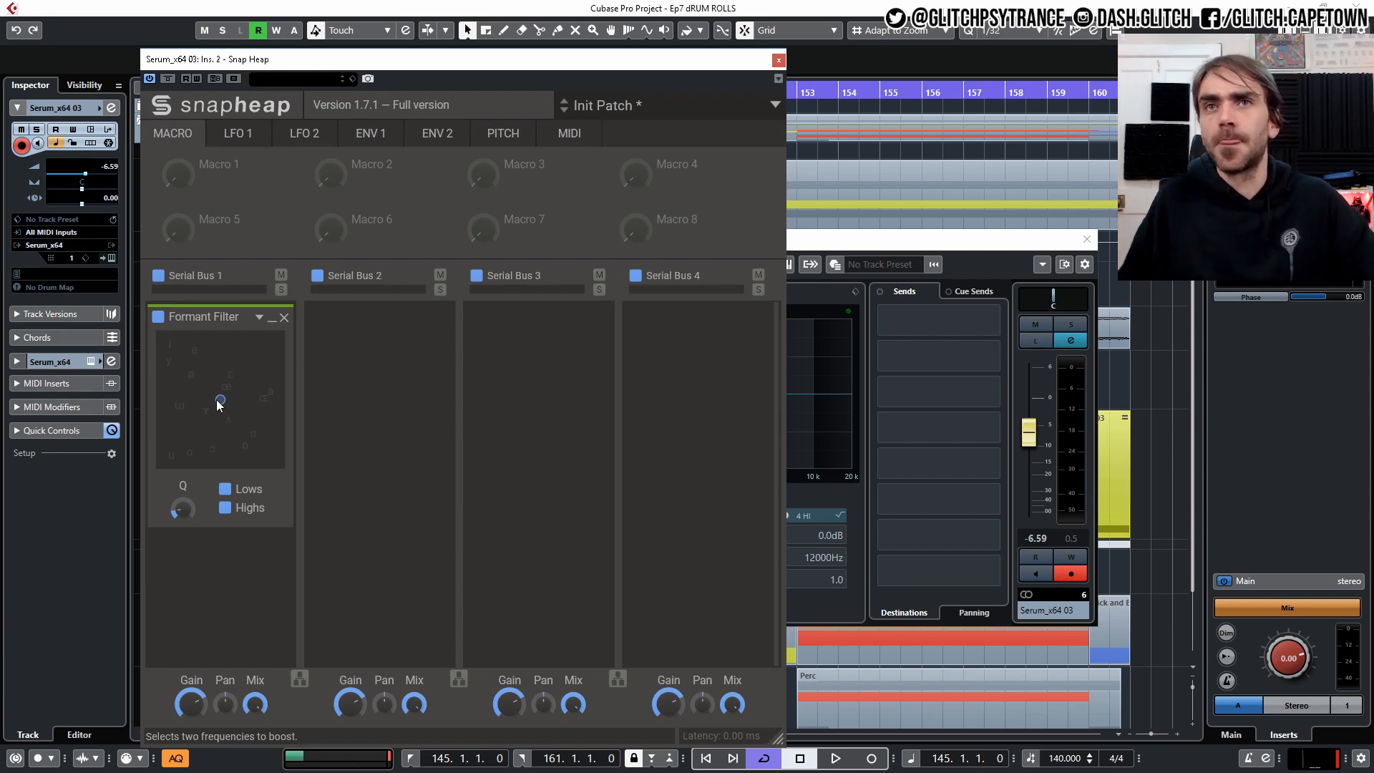
left_click_drag(222, 401, 259, 446)
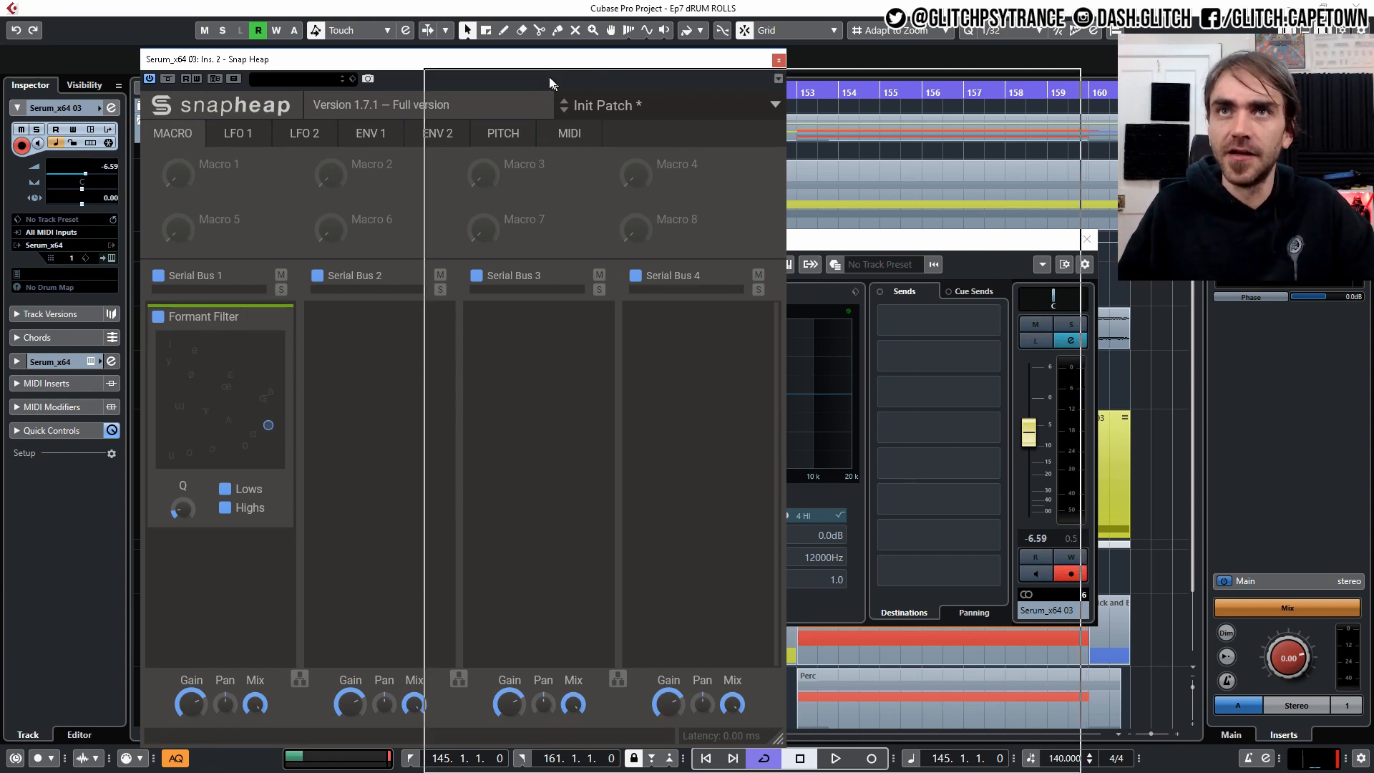
left_click_drag(267, 63, 384, 63)
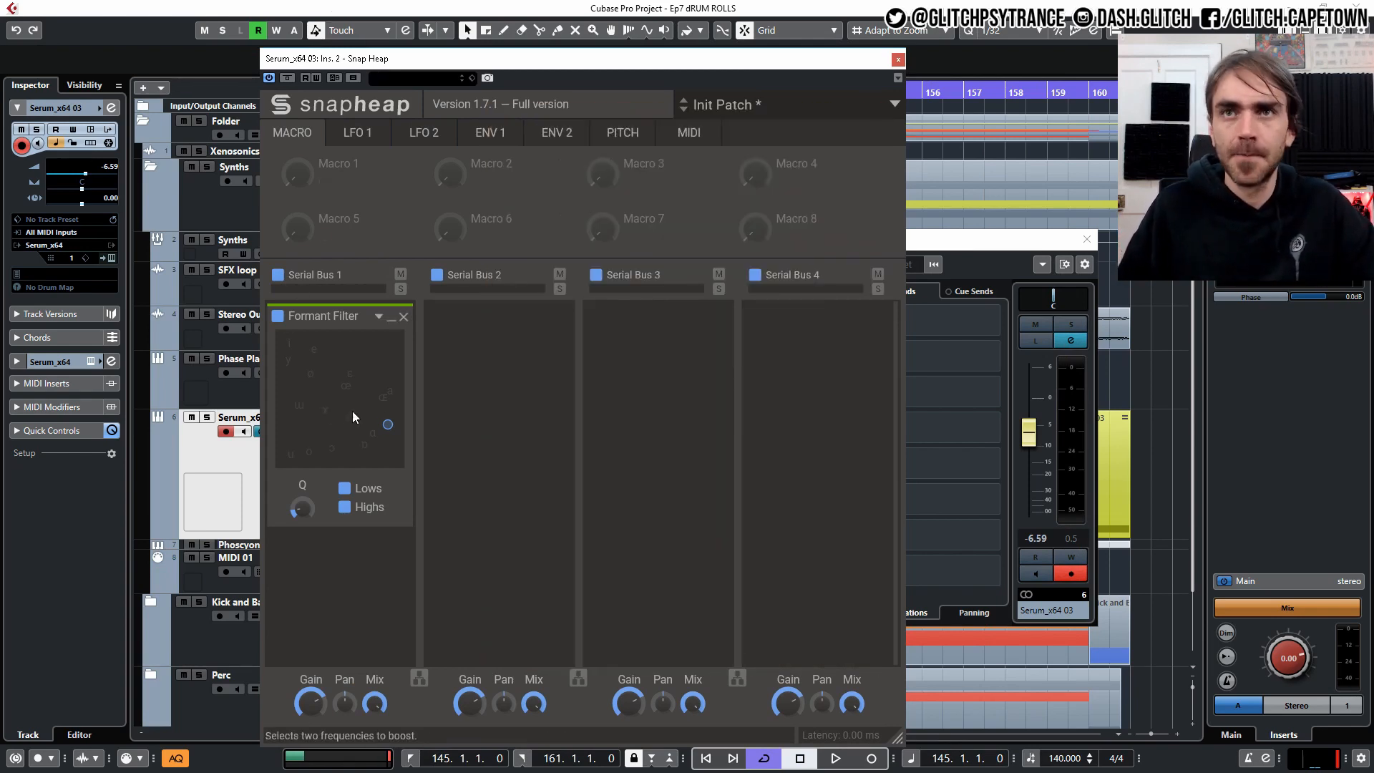
left_click_drag(378, 431, 332, 384)
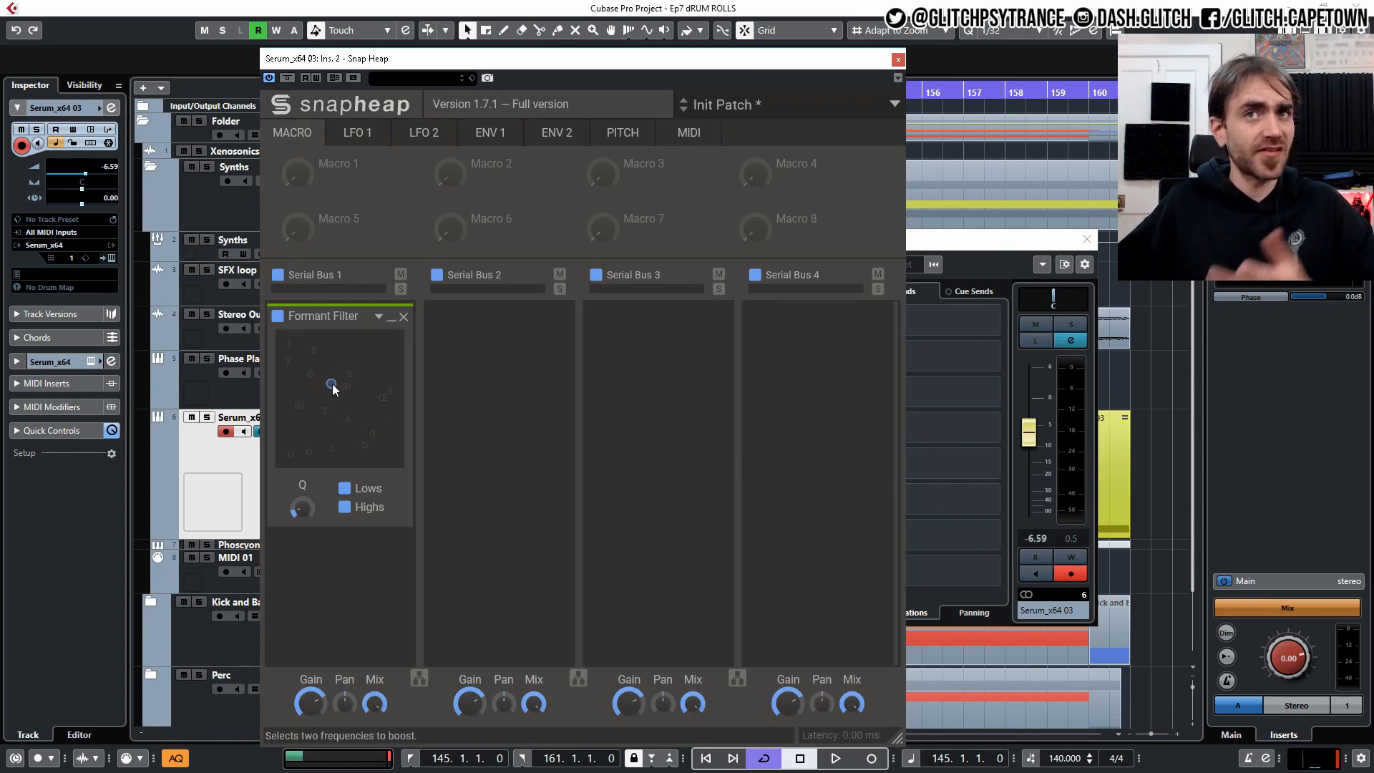
mouse_move(332, 383)
left_mouse_down()
mouse_move(286, 412)
mouse_move(338, 419)
mouse_move(345, 406)
left_mouse_up()
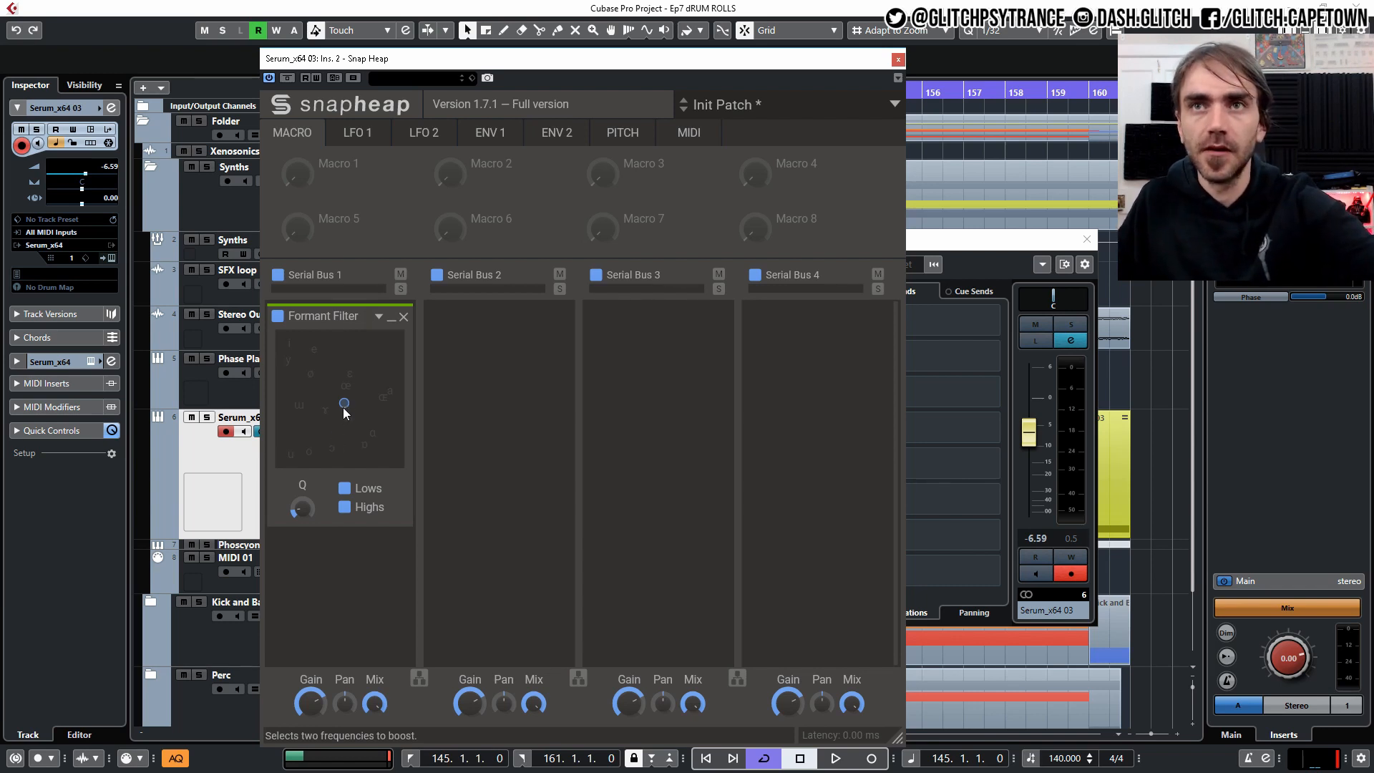
Step: Solo the Serum_x64 03 track during playback, sweeping the Formant Filter's point around the vowels and adjusting its Q
key("space")
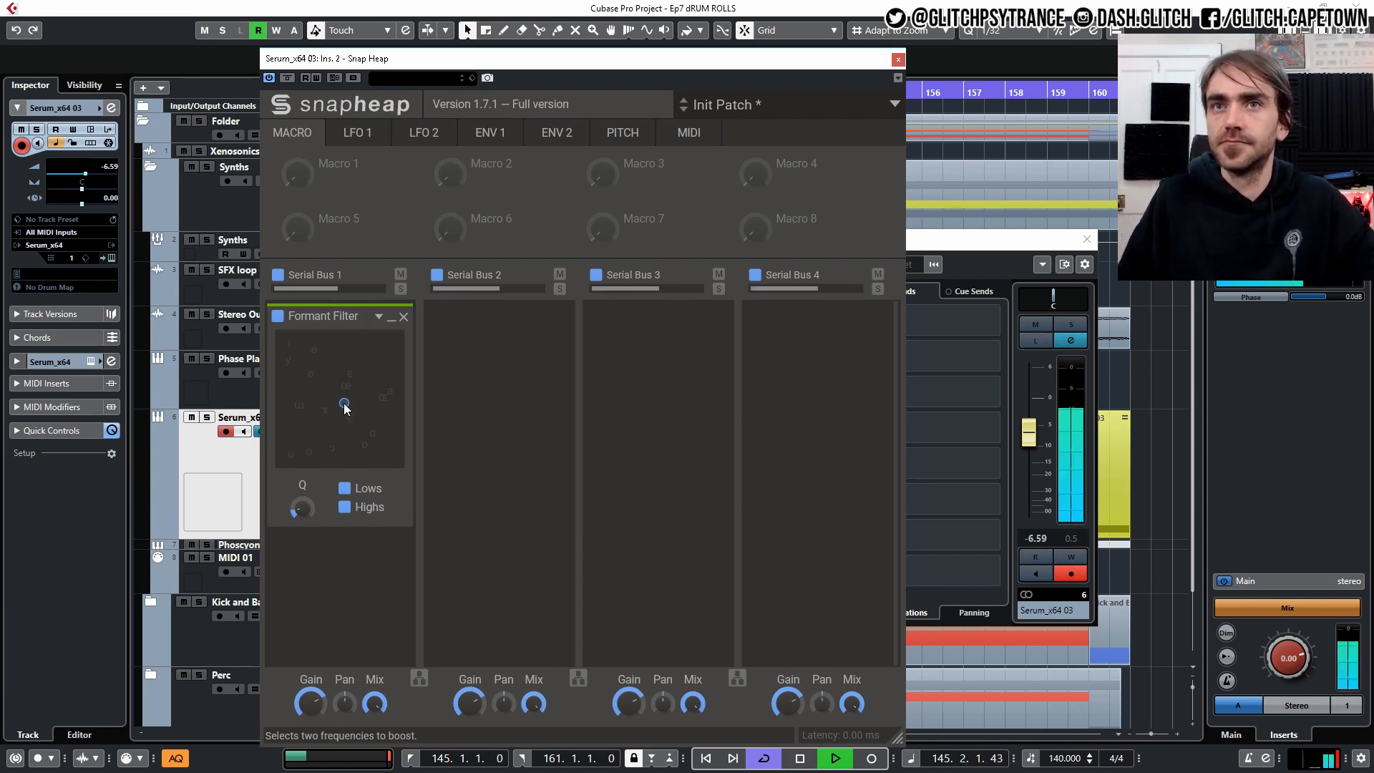
left_click(207, 418)
mouse_move(342, 401)
left_mouse_down()
mouse_move(300, 359)
mouse_move(322, 426)
mouse_move(308, 445)
mouse_move(315, 390)
mouse_move(338, 374)
mouse_move(333, 407)
left_mouse_up()
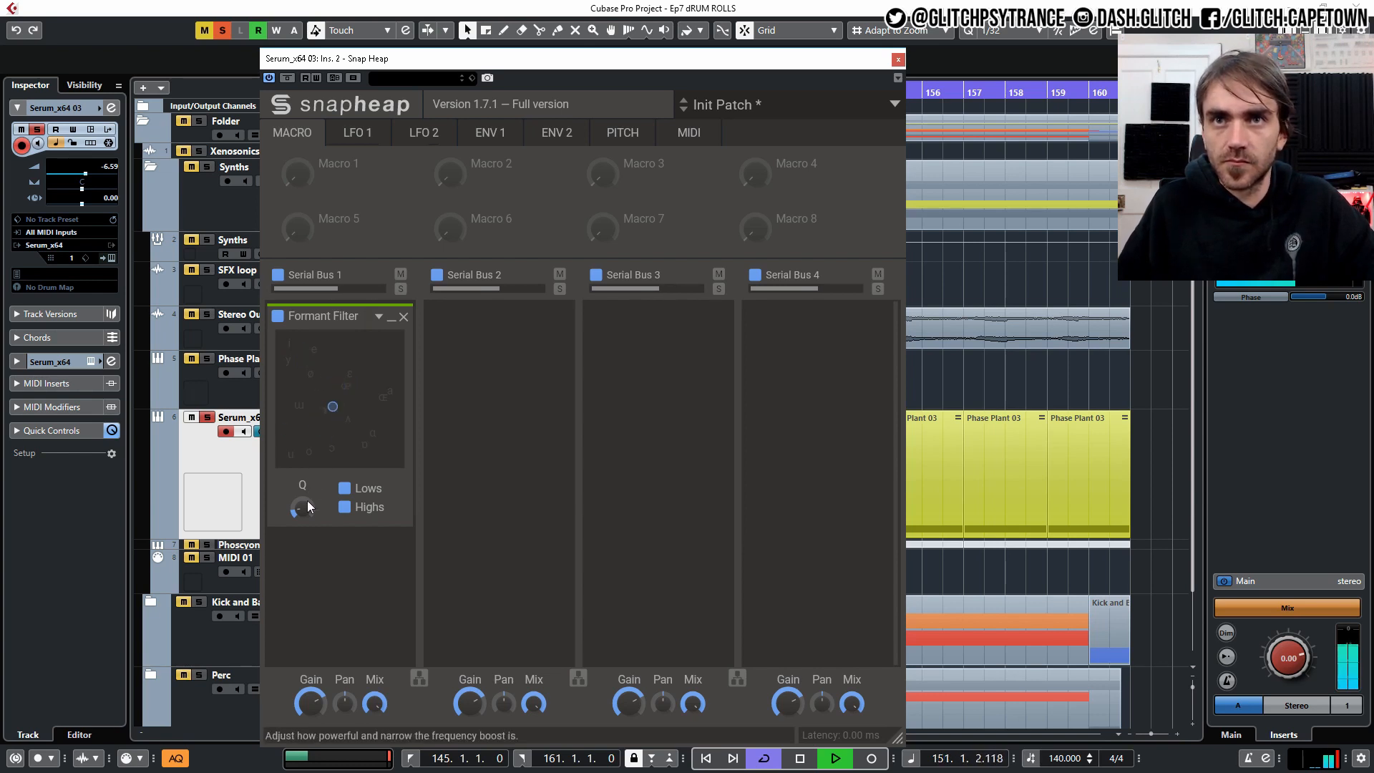
left_click_drag(304, 506, 304, 501)
left_click_drag(335, 411, 264, 383)
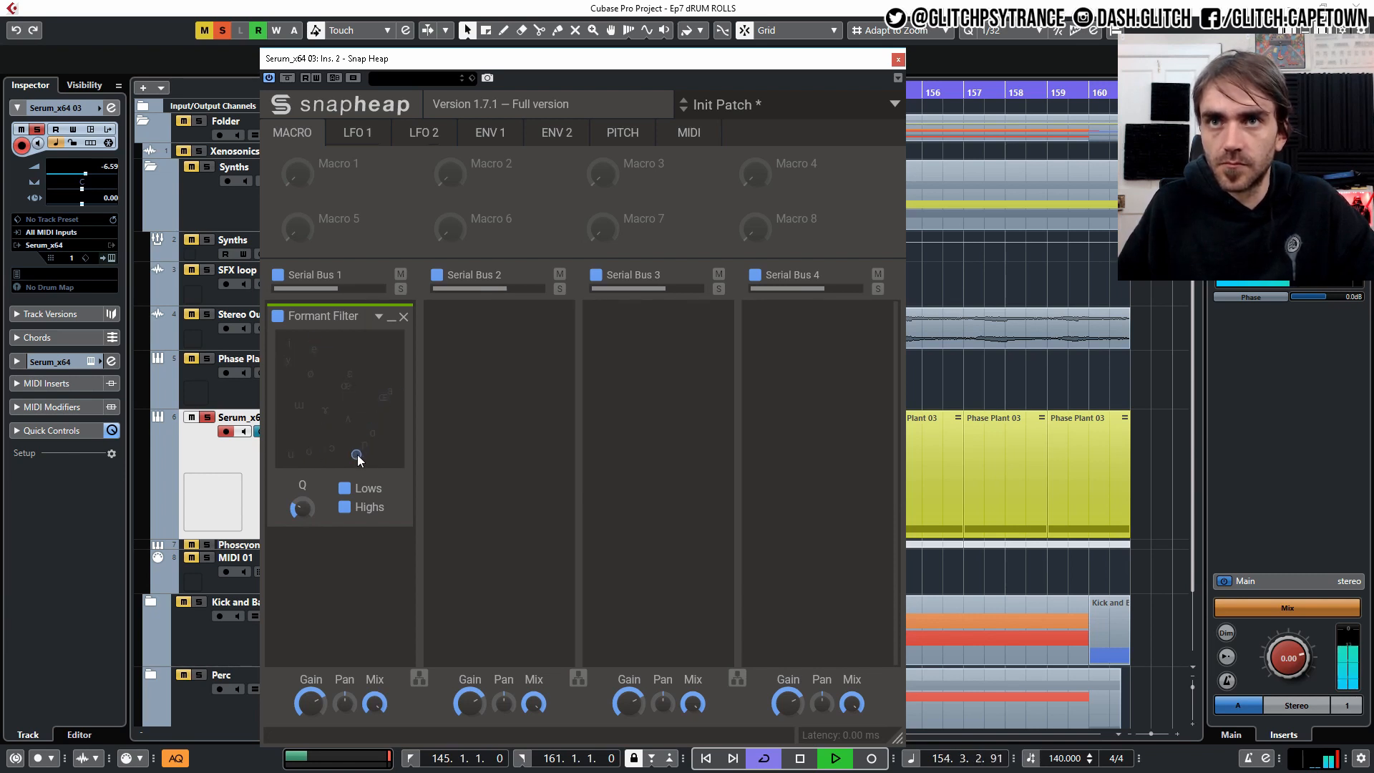
left_click_drag(357, 456, 356, 434)
left_click_drag(302, 507, 302, 514)
Step: Turn off the Formant Filter's Lows, try Highs off and back on while sweeping the formant point, and stop playback
left_click(344, 489)
left_click(345, 505)
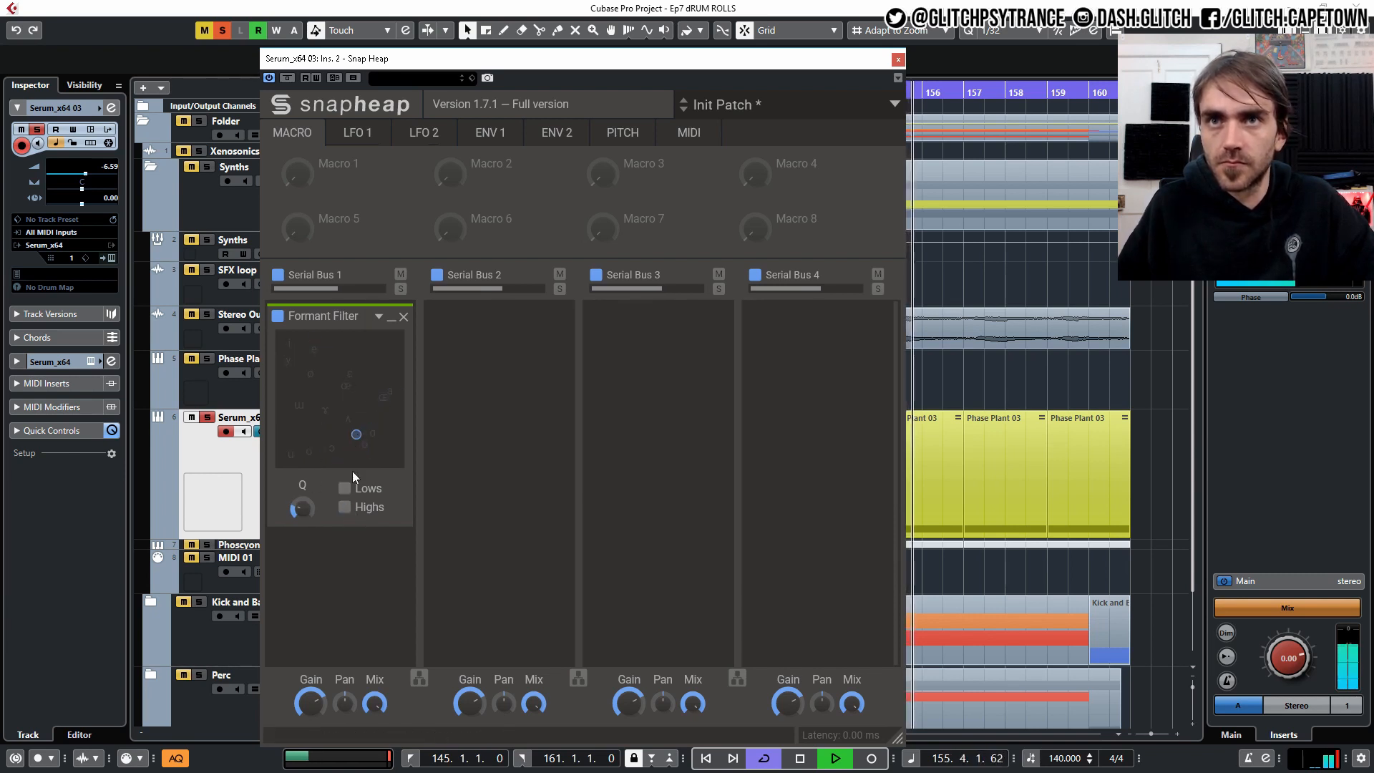
left_click_drag(356, 435, 327, 361)
left_click(345, 507)
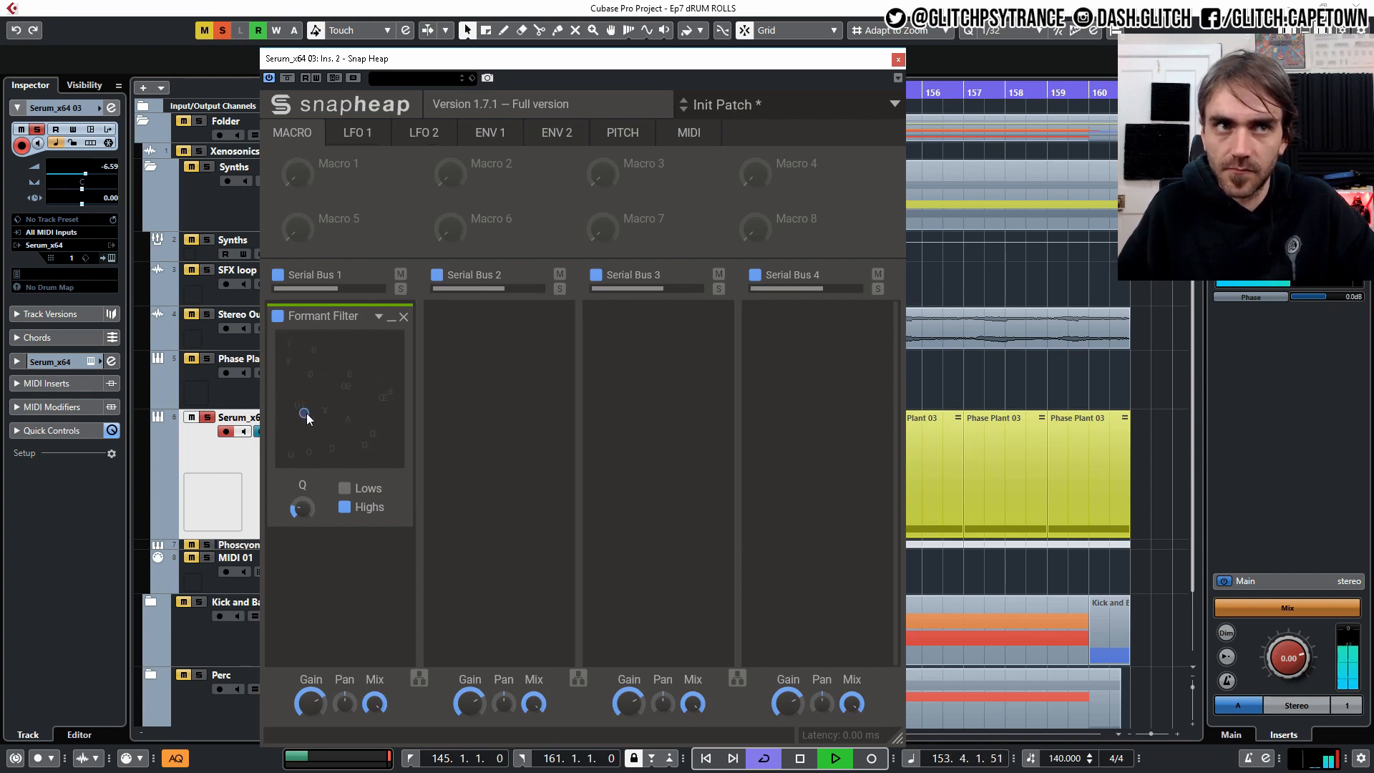
left_click_drag(305, 413, 354, 383)
key("space")
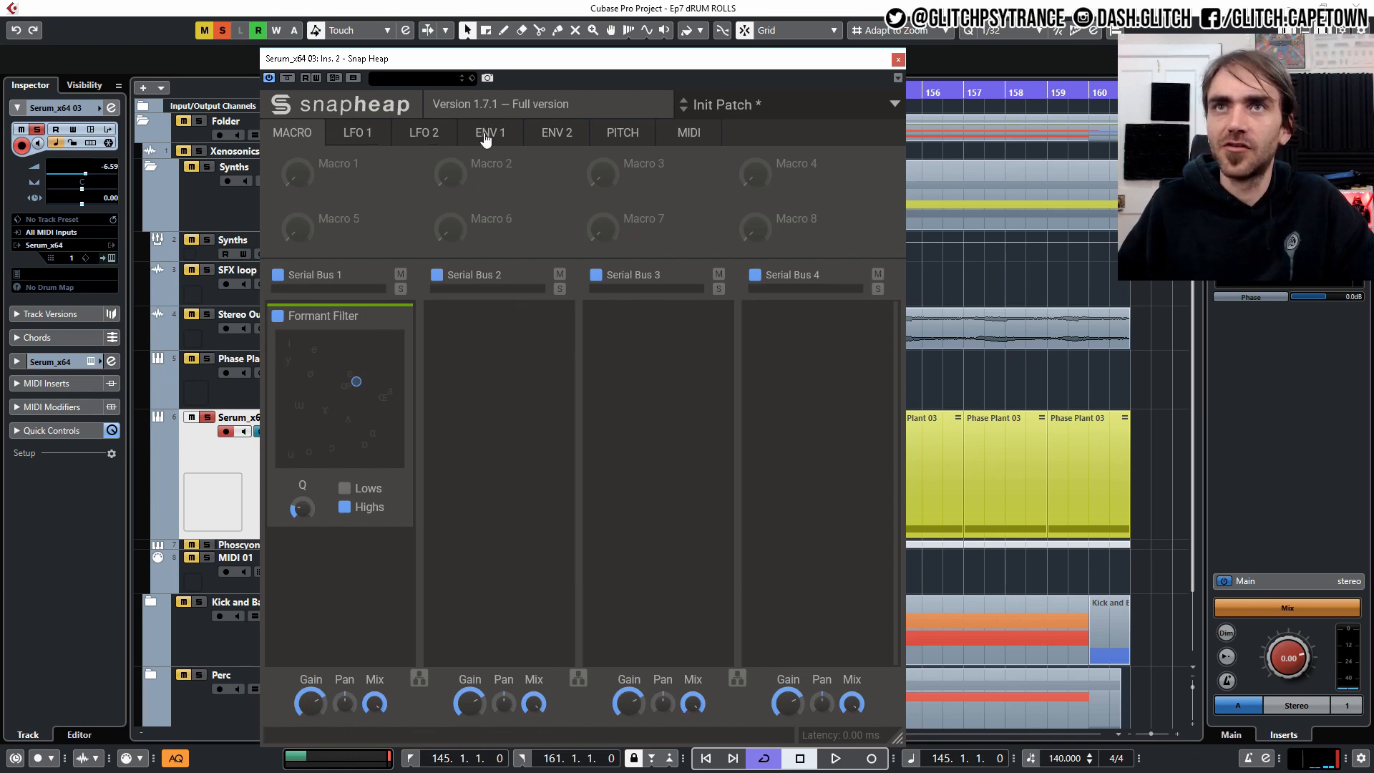
Step: Assign LFO 1 to the vertical position of the Formant Filter's point and reposition the point near the centre
left_click(358, 132)
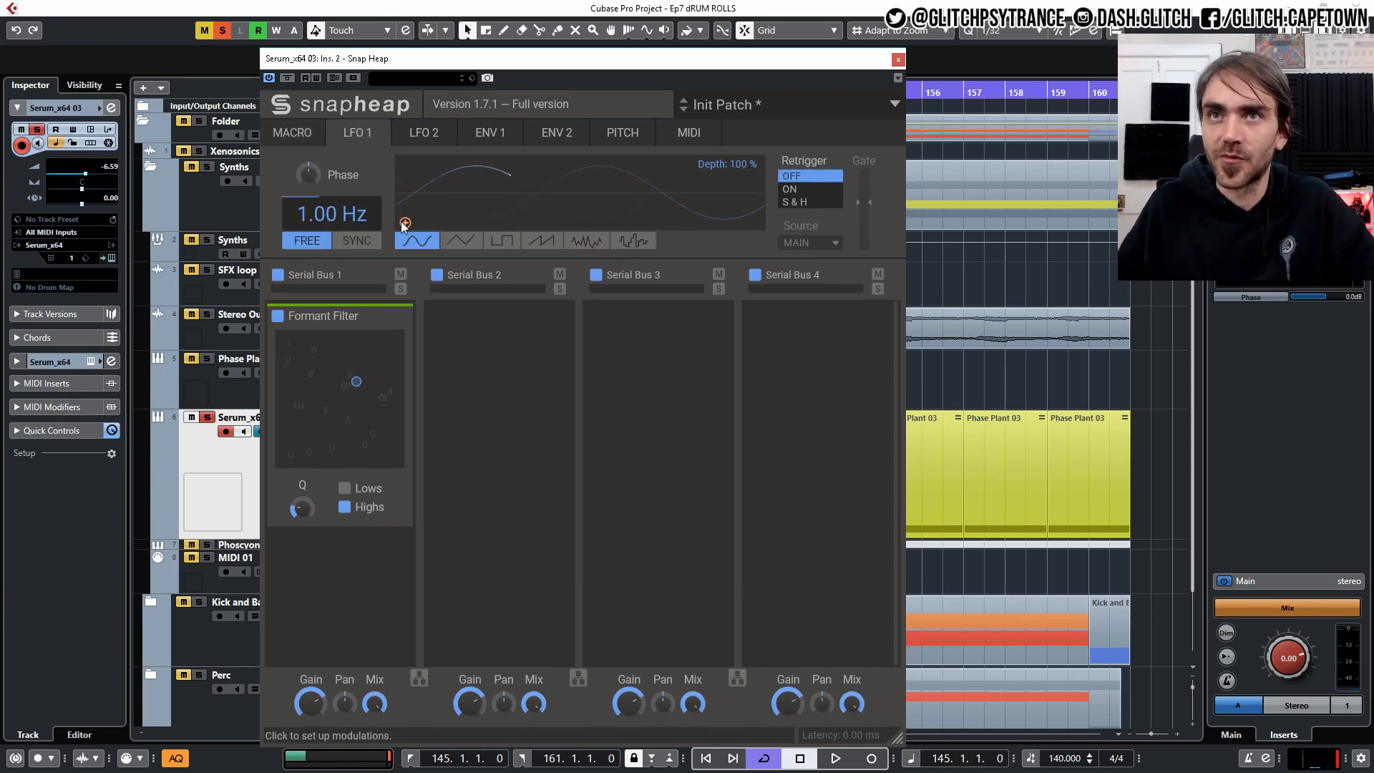
left_click_drag(405, 223, 284, 365)
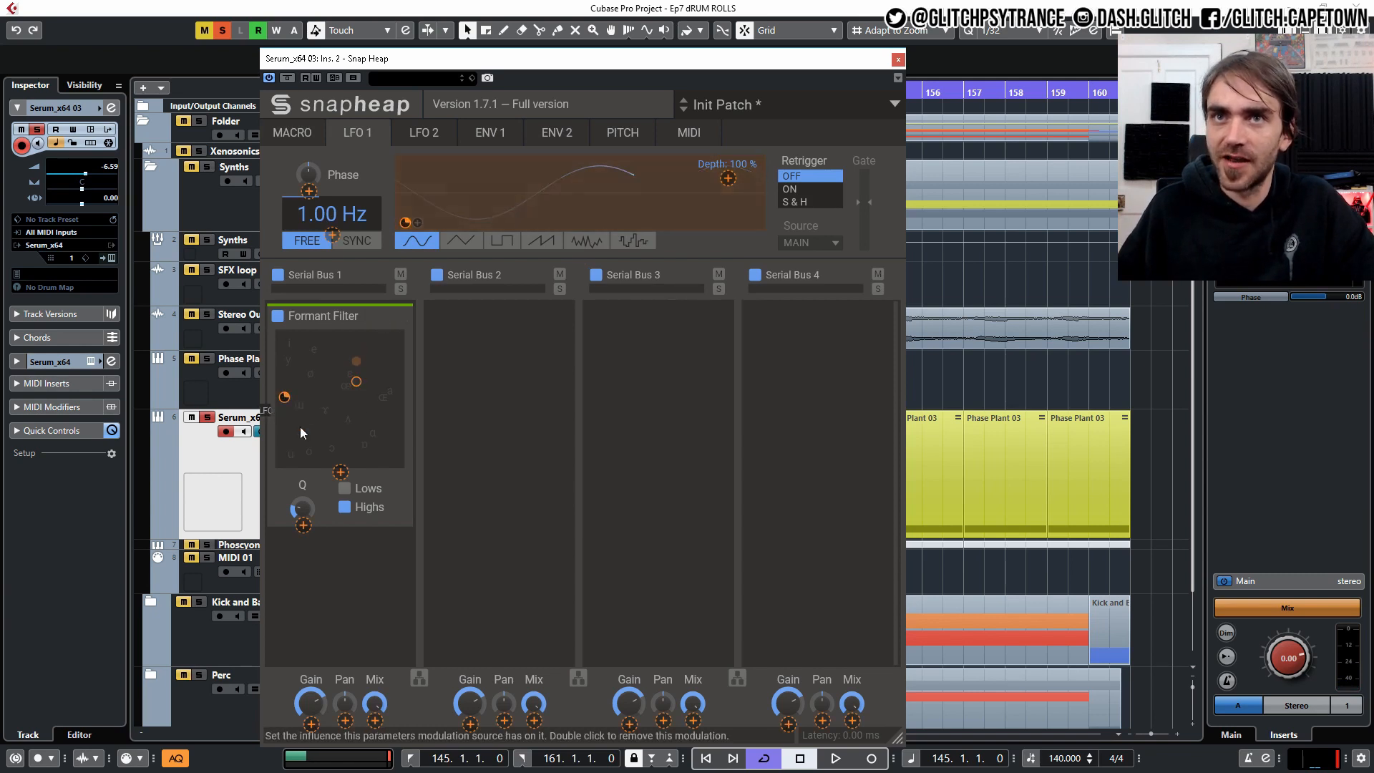
left_click_drag(340, 472, 342, 467)
Step: Assign LFO 2 to the Formant Filter's horizontal position at 27% and set its rate to 0.65 Hz
left_click(420, 132)
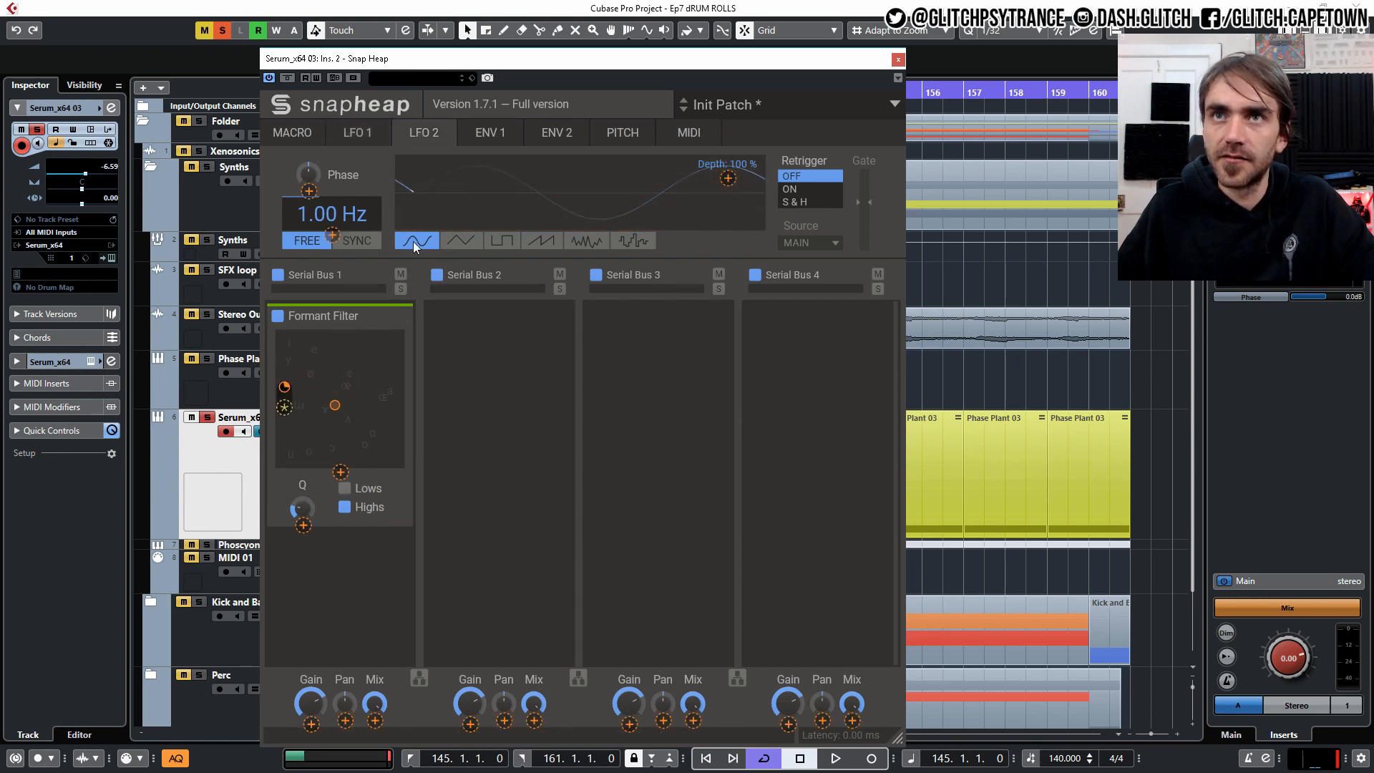
left_click_drag(341, 472, 341, 465)
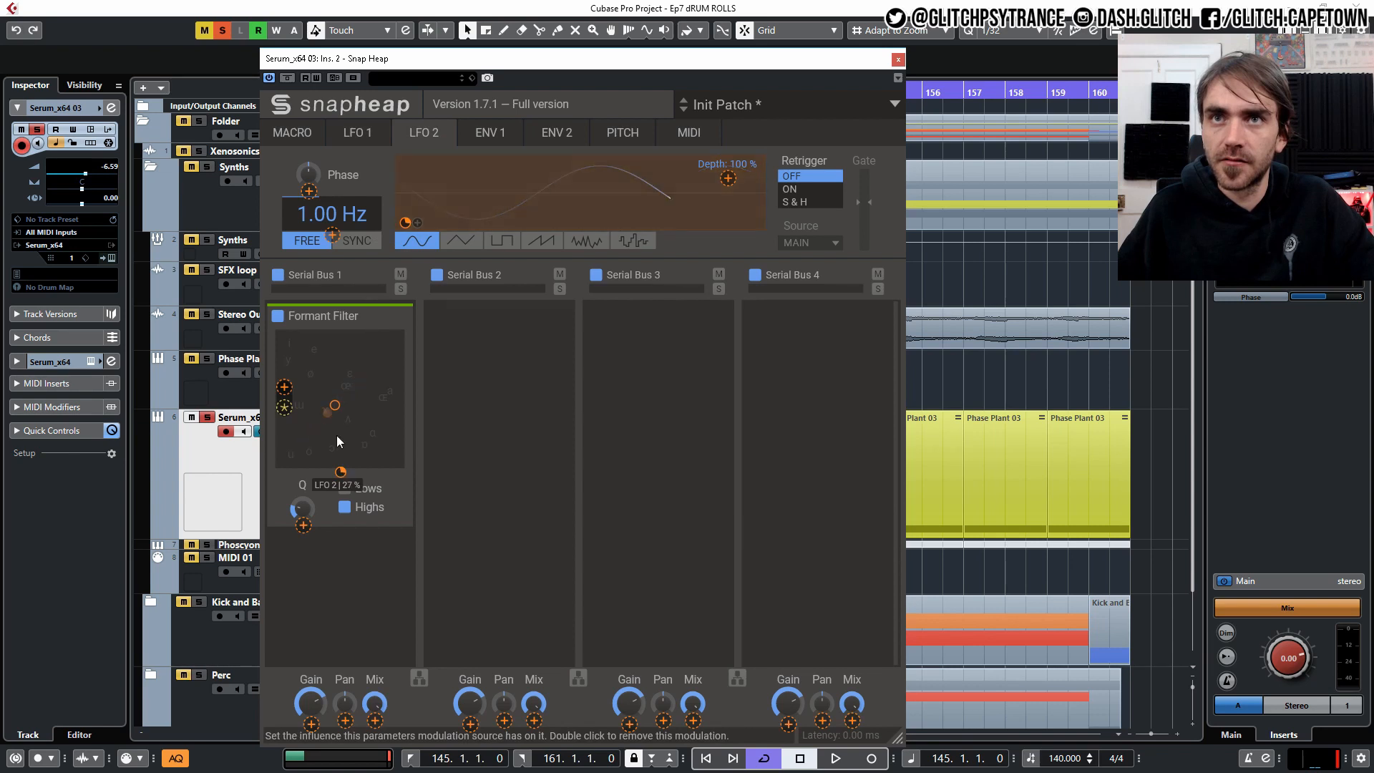
left_click_drag(319, 228, 319, 245)
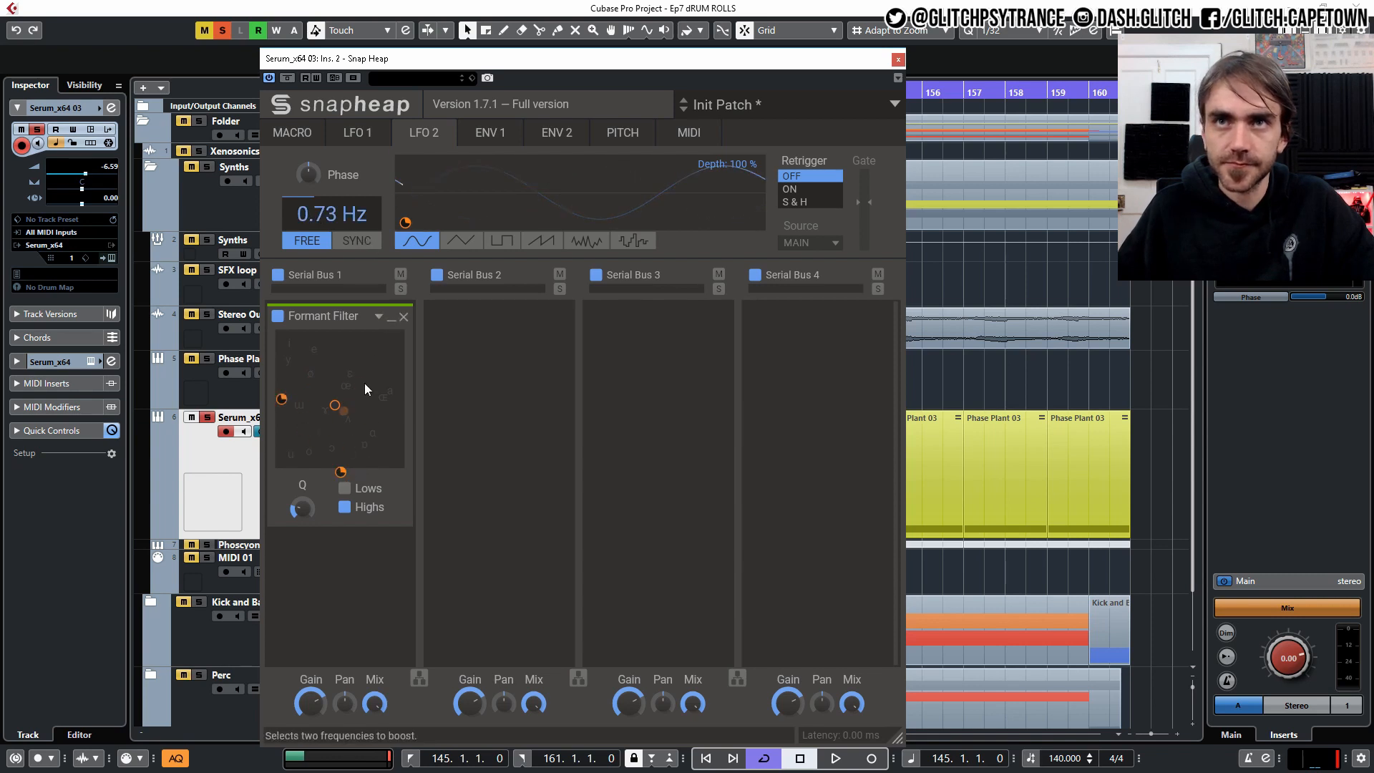
left_click_drag(351, 214, 351, 218)
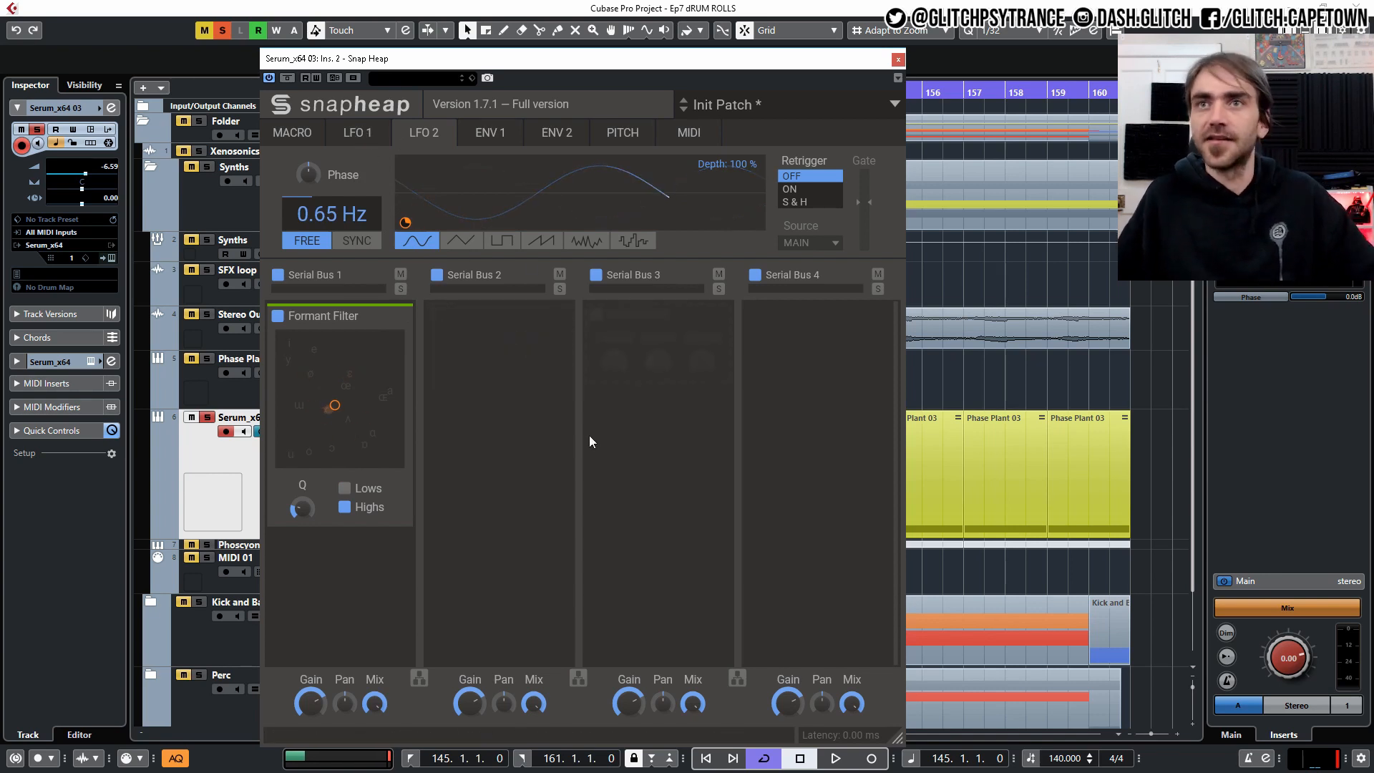
Step: Start playback, unsolo the Serum_x64 03 track, open its channel settings and move the Snap Heap window aside
key("space")
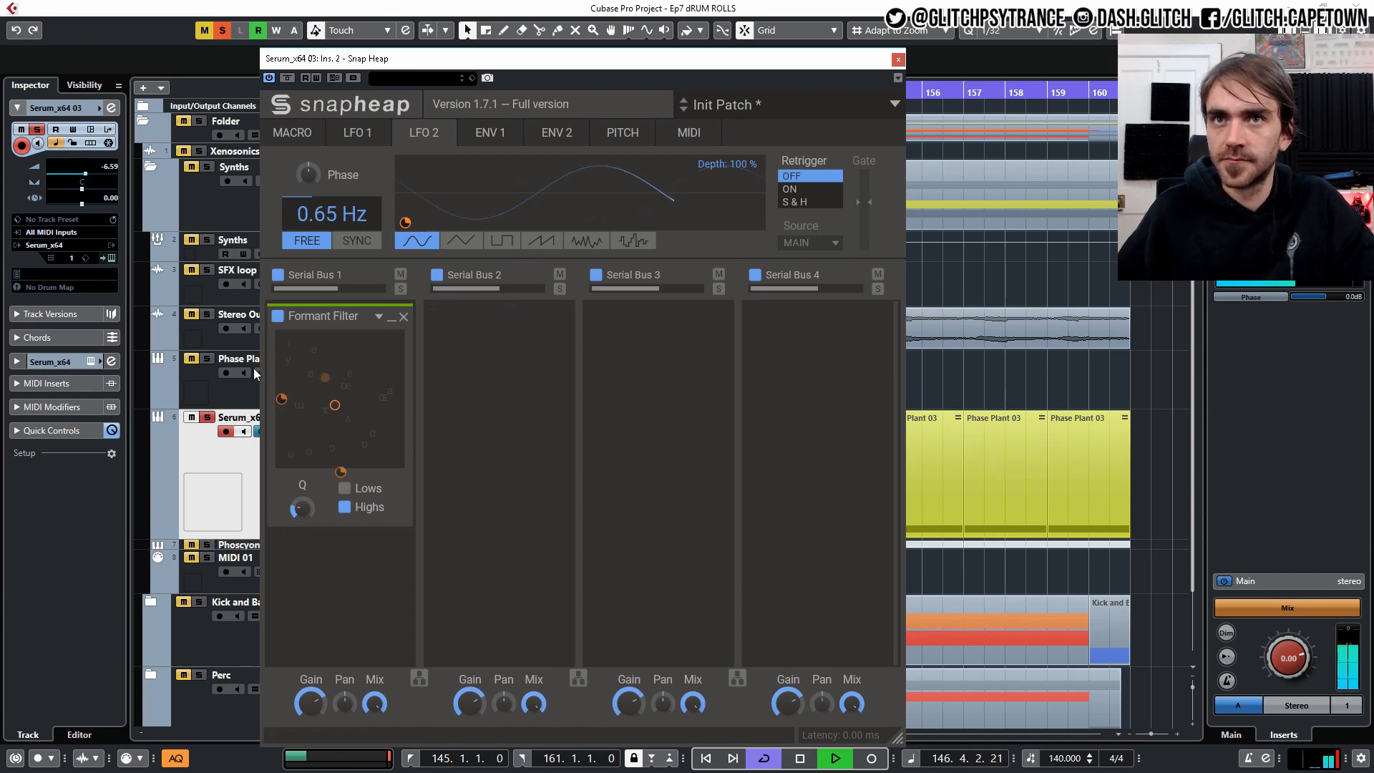
left_click(209, 419)
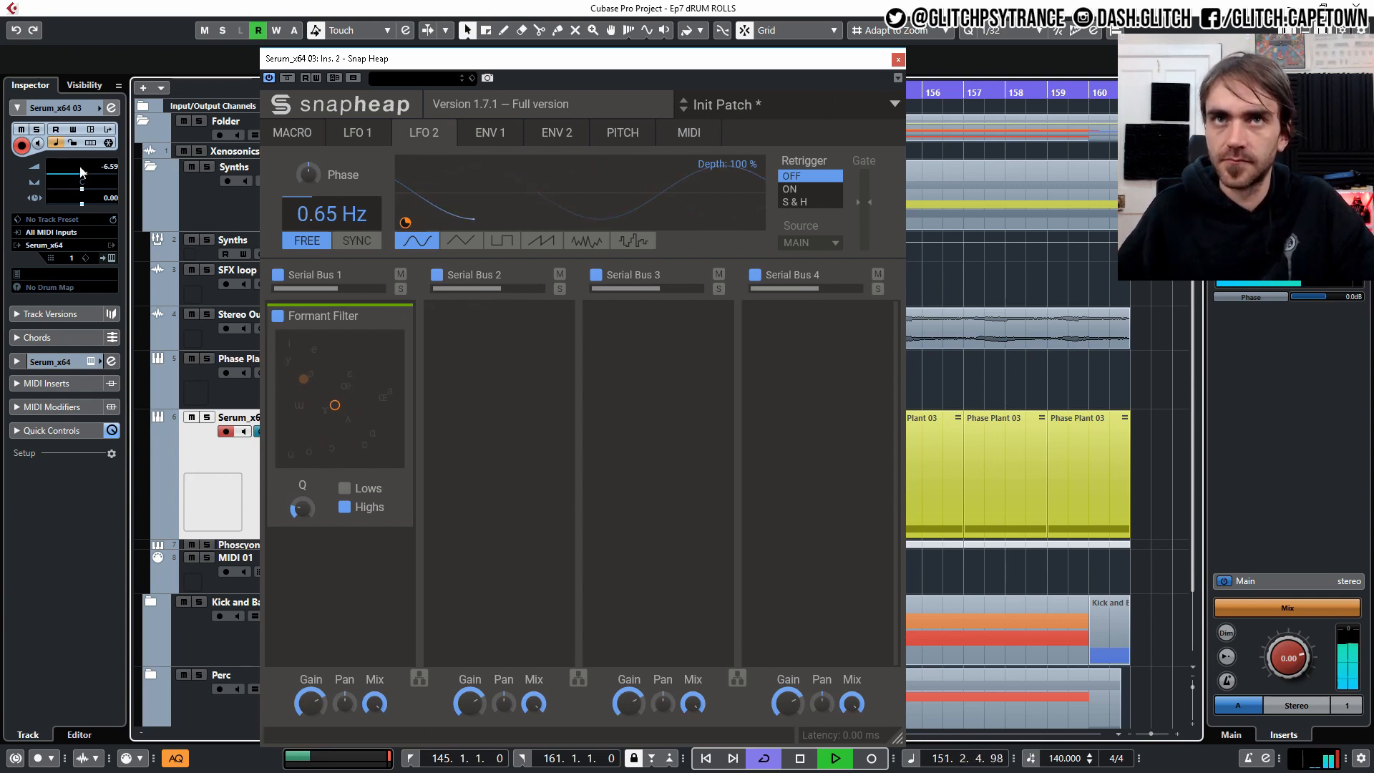
left_click(111, 108)
left_click_drag(845, 62, 580, 84)
left_click(314, 349)
Step: Add a Trance Gate to Serial Bus 2 and minimize the Formant Filter
left_click(485, 354)
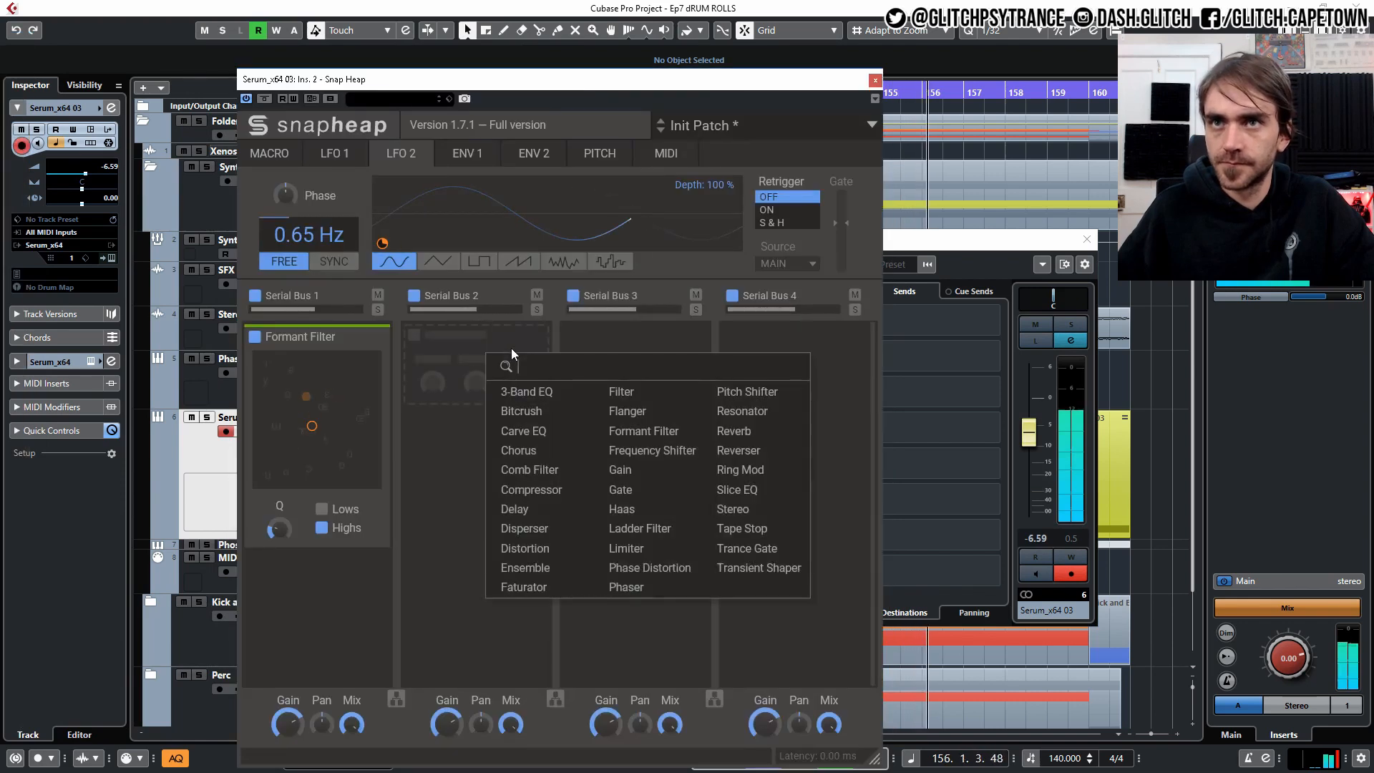
type("tra")
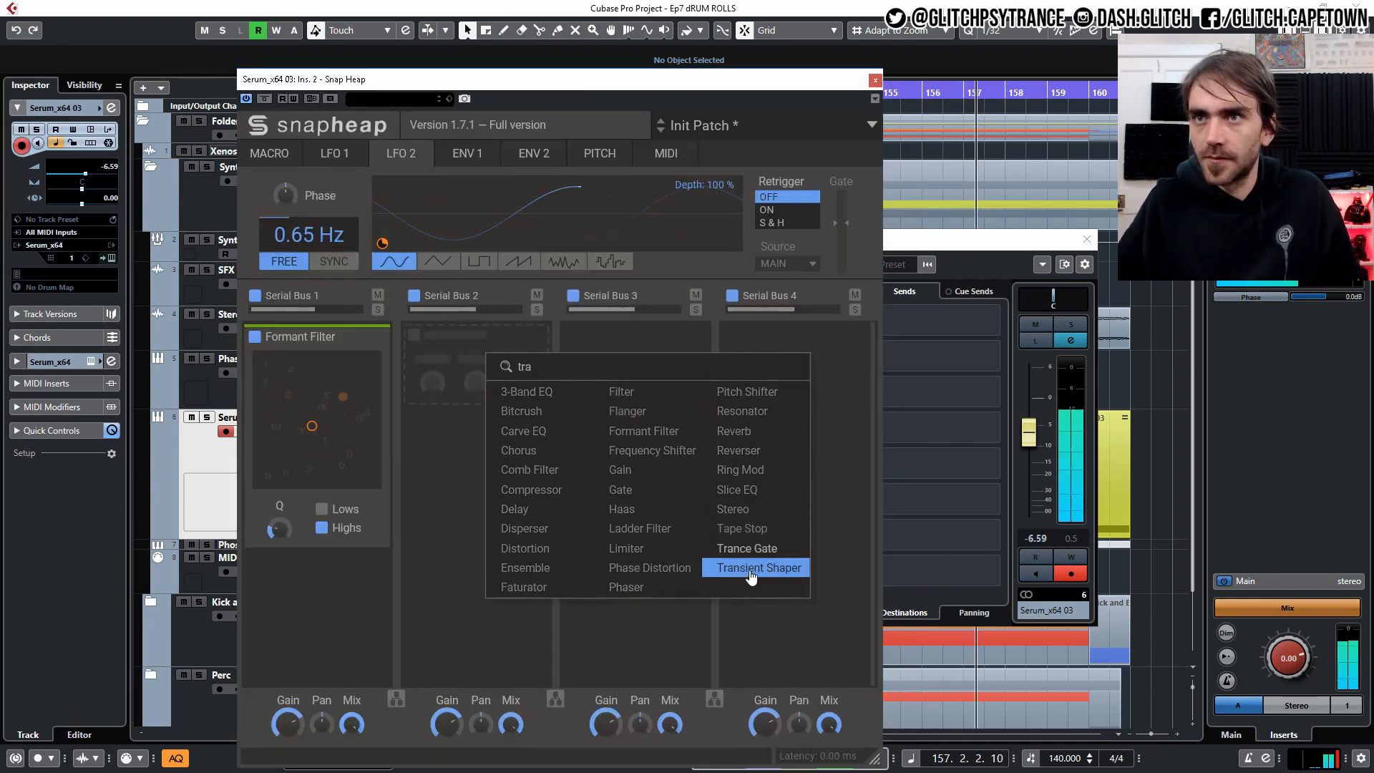
left_click(757, 548)
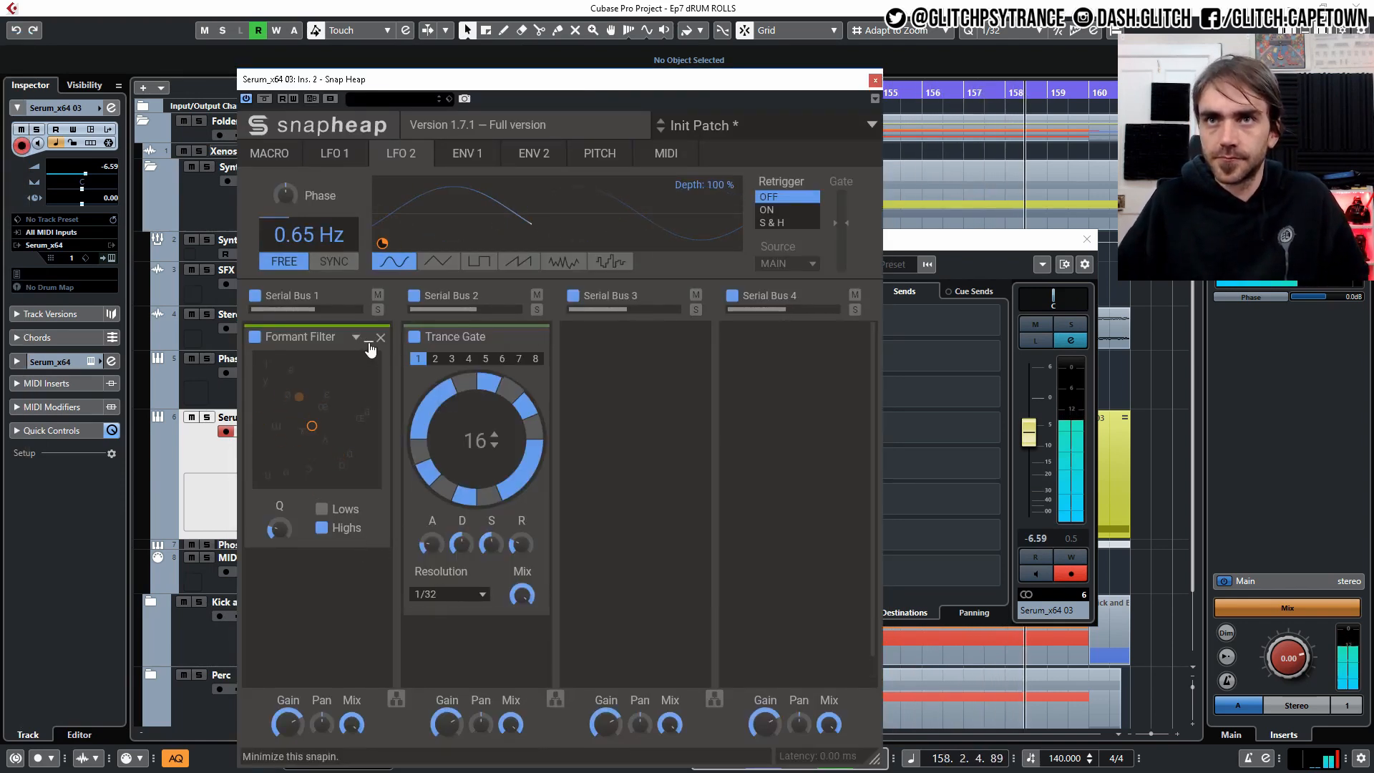
left_click(370, 337)
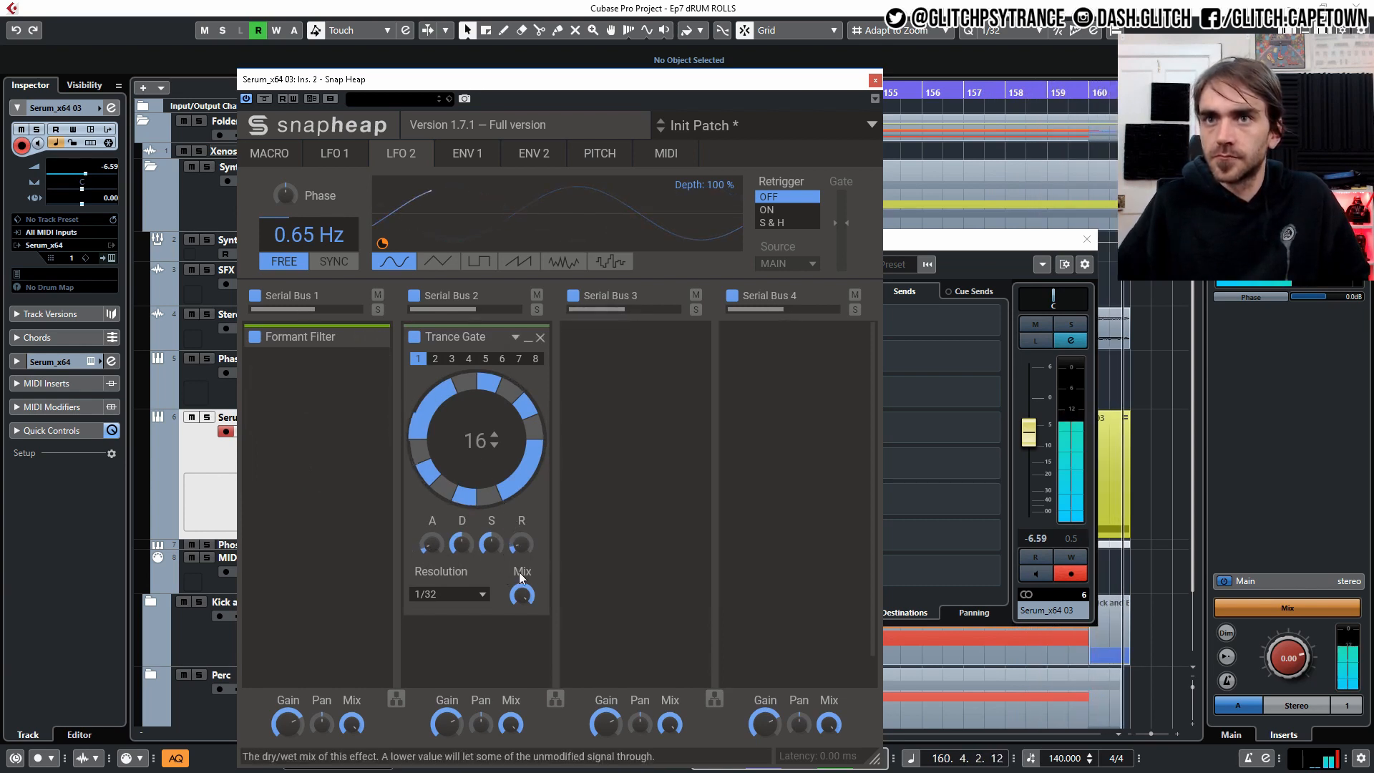
Step: Lower the Trance Gate's attack, fill in the empty steps, set the pattern length to 26 and restart playback
left_click_drag(436, 543, 436, 555)
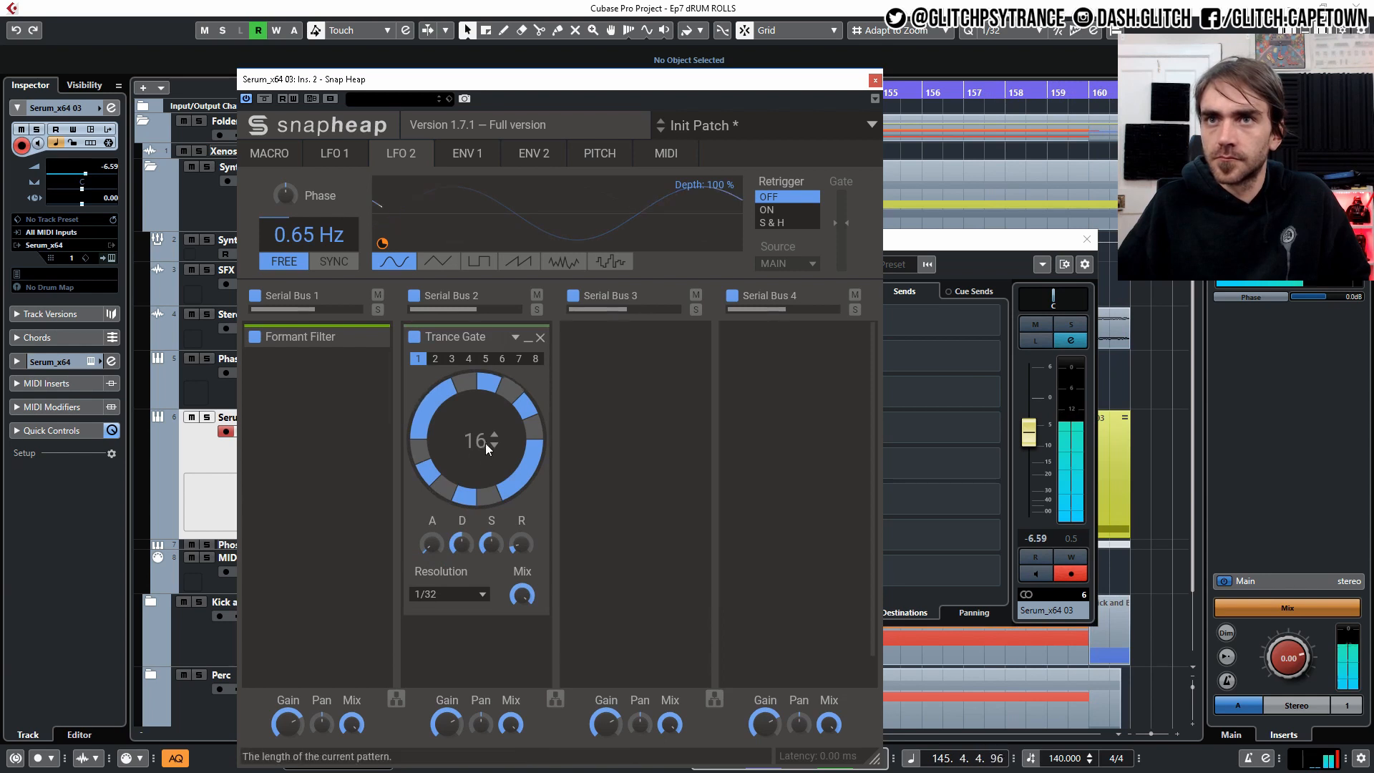
left_click_drag(485, 444, 485, 380)
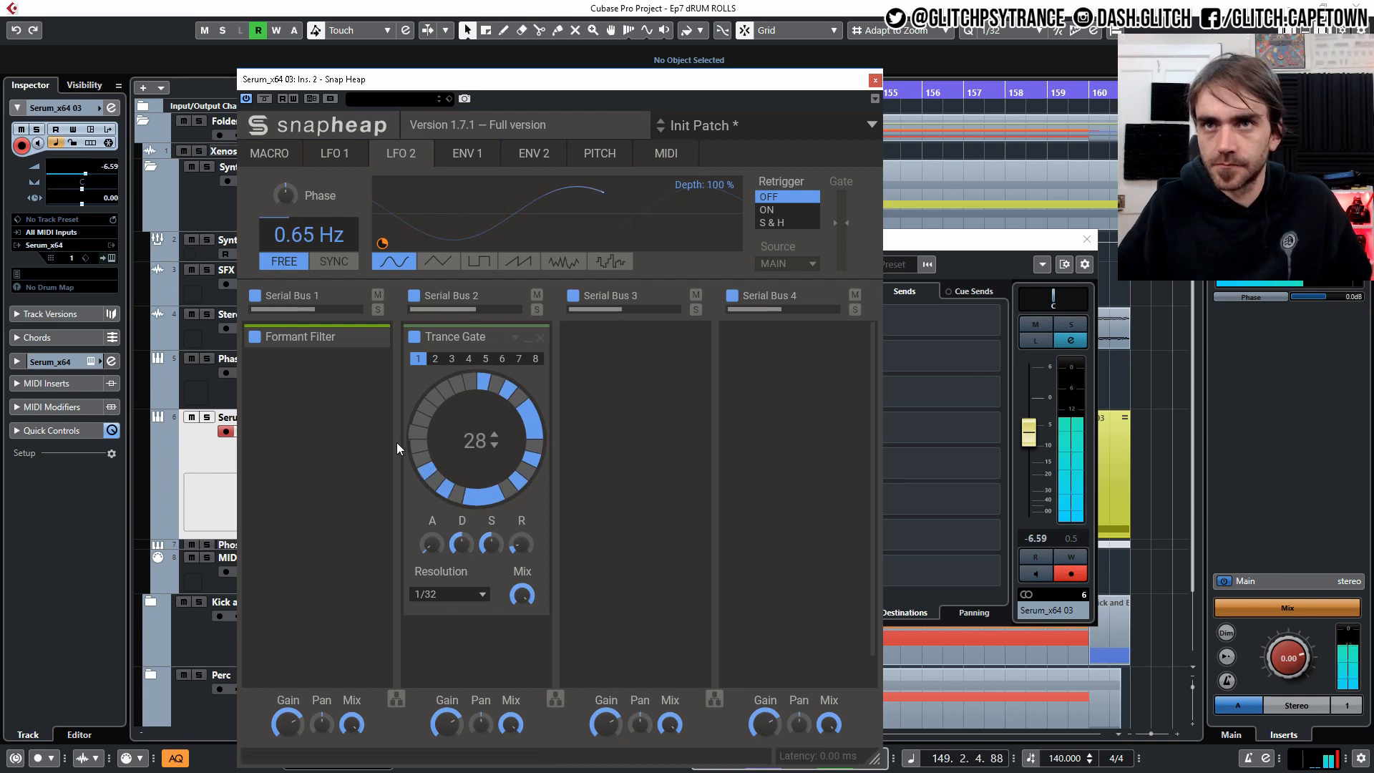
left_click(420, 448)
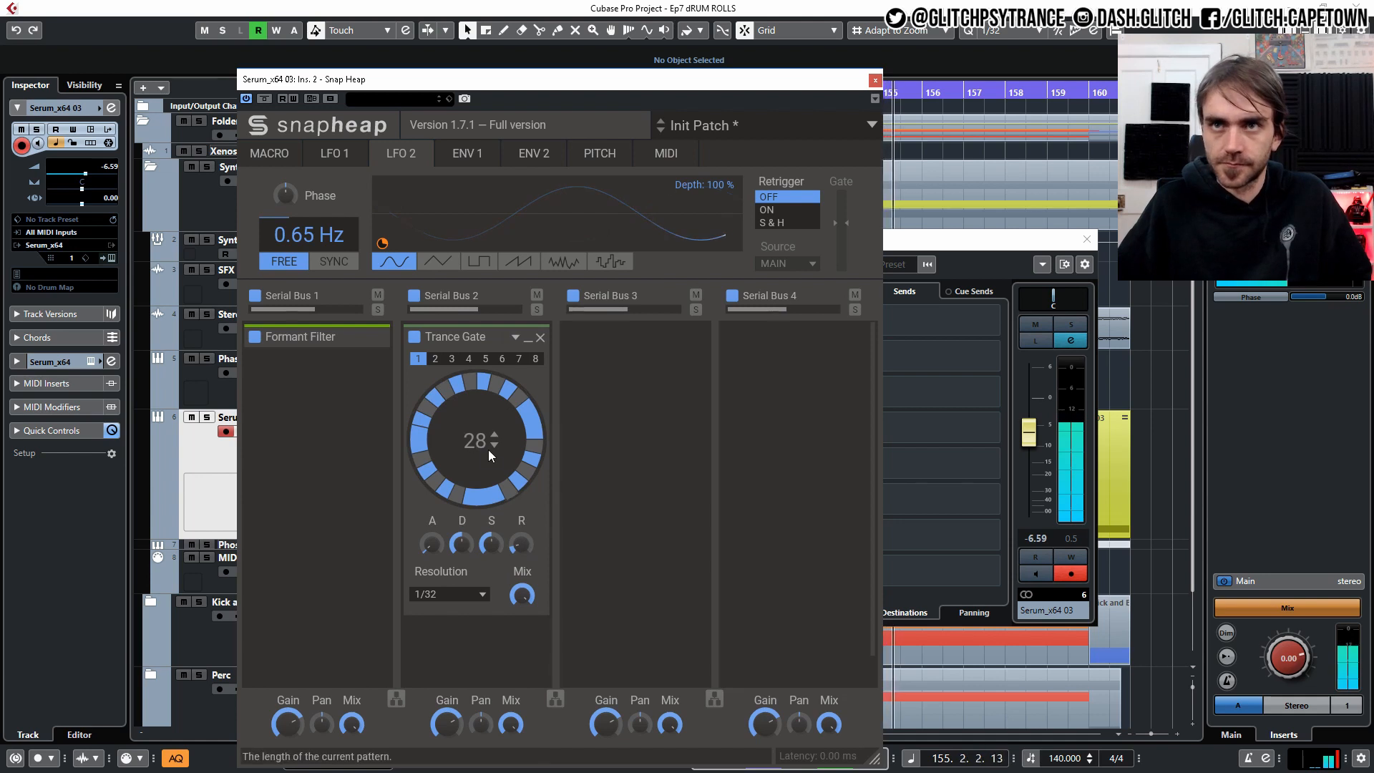
scroll(494, 457, "down", 2)
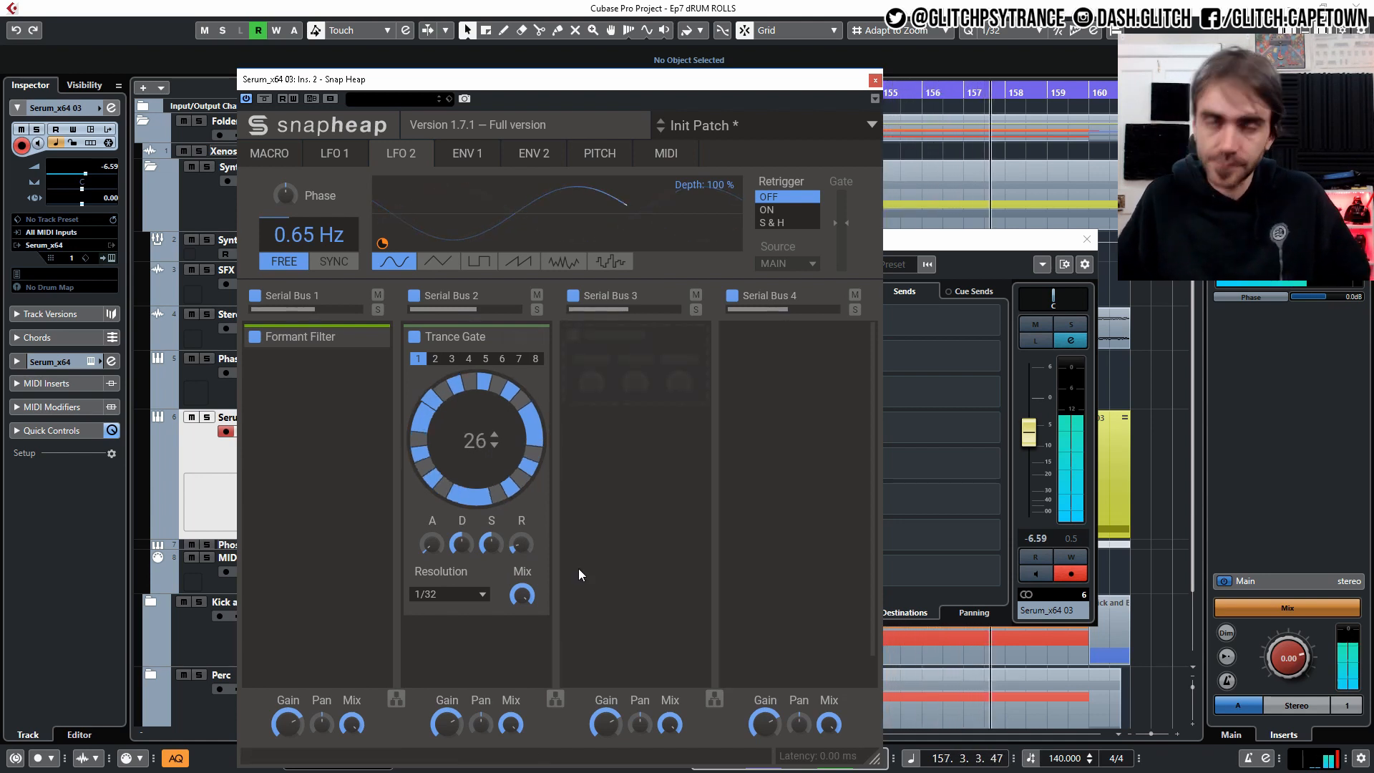
key("space")
key("space")
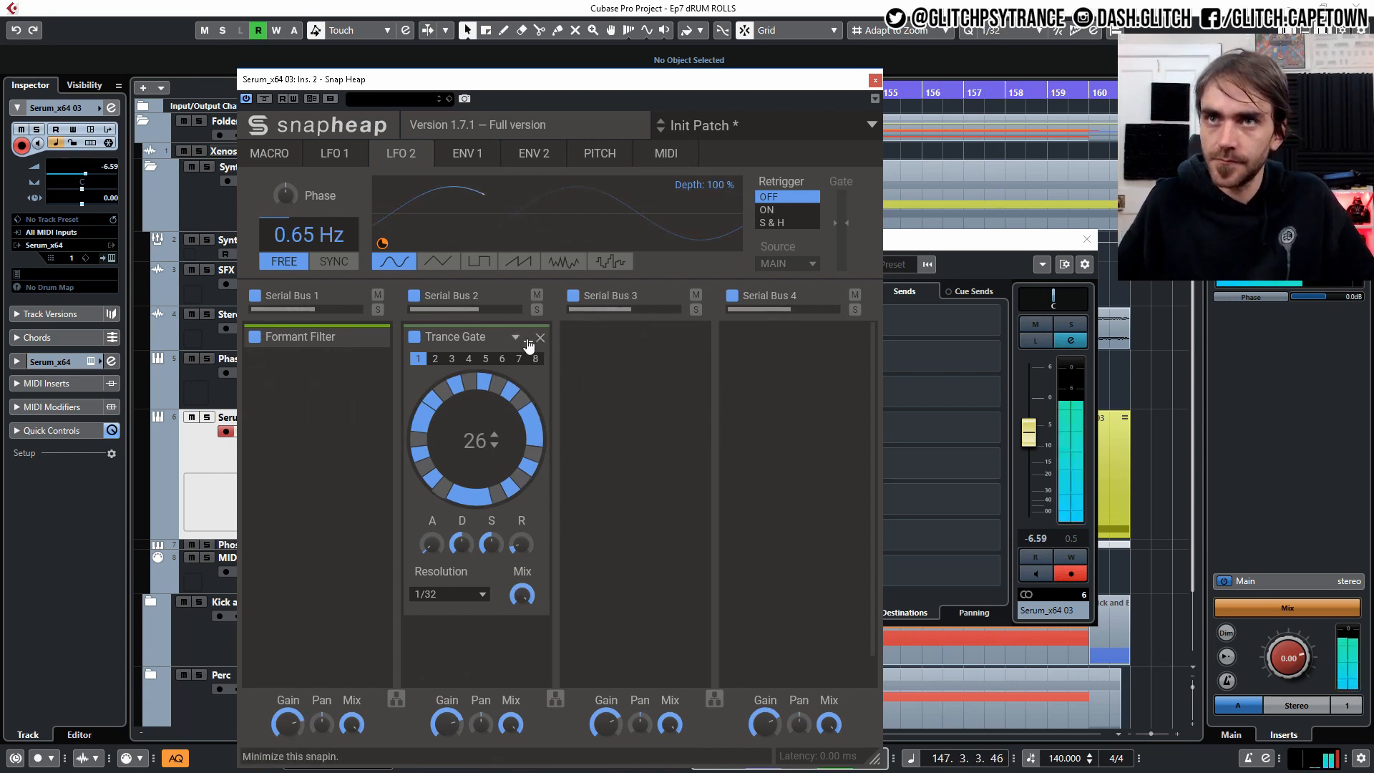
Step: Minimize the Trance Gate, move it to Serial Bus 1, and add a ping-pong Delay after it, synced to 3/16
left_click(528, 342)
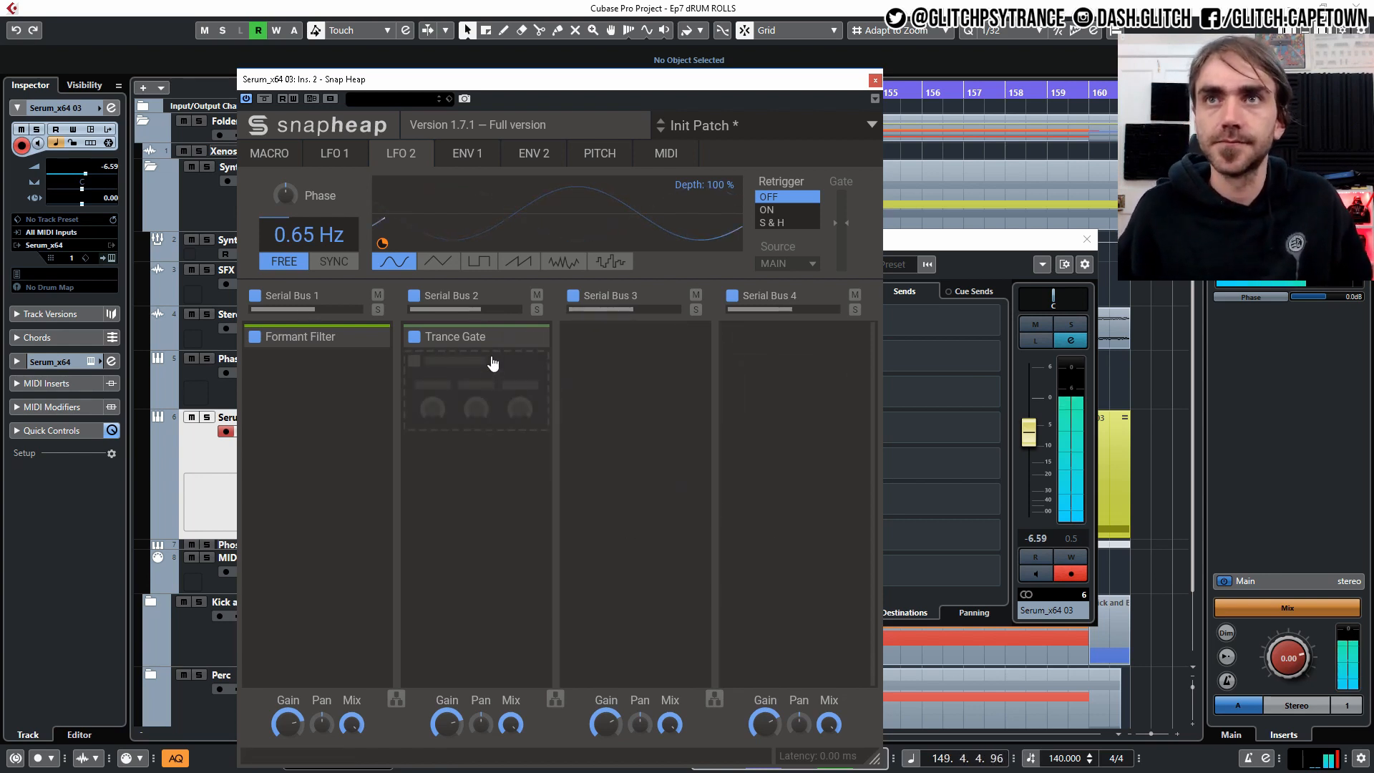
left_click_drag(483, 339, 315, 413)
left_click(303, 409)
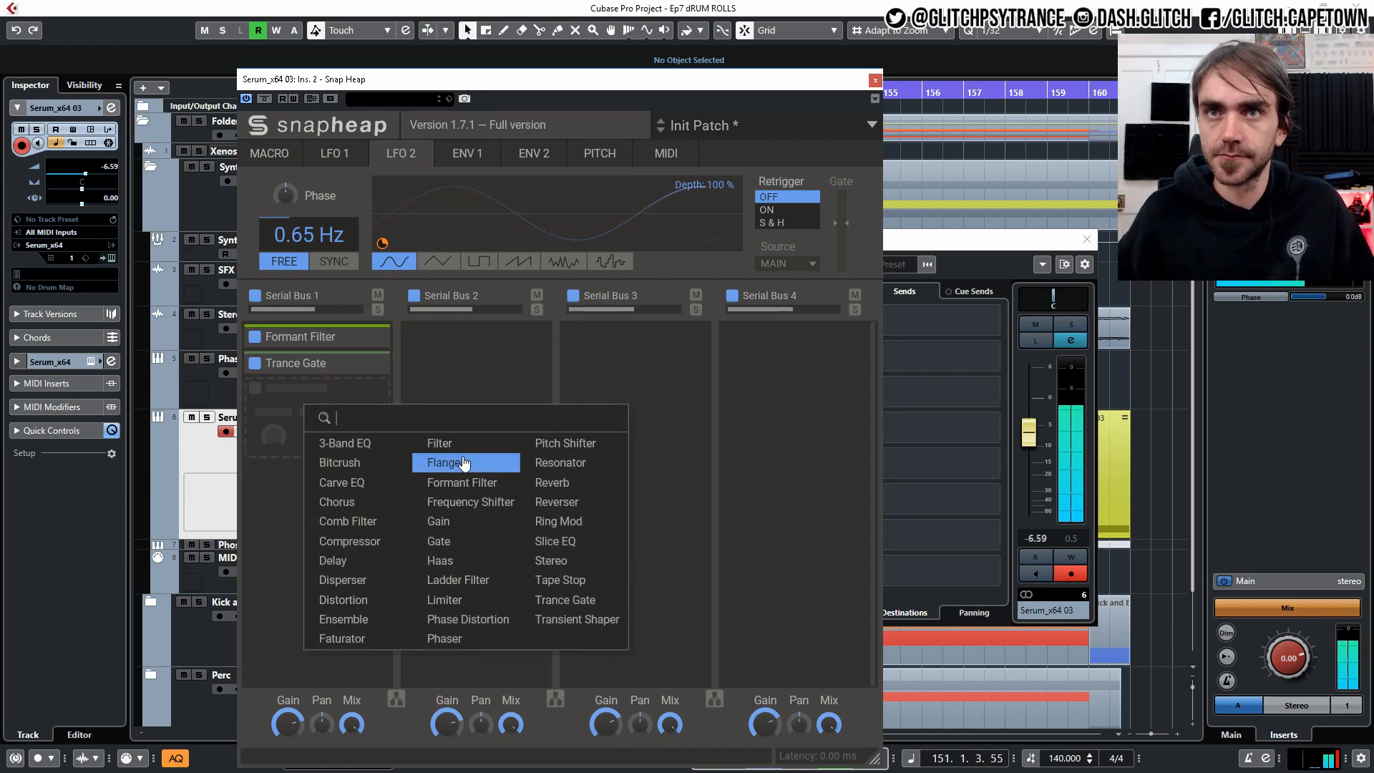
left_click(378, 556)
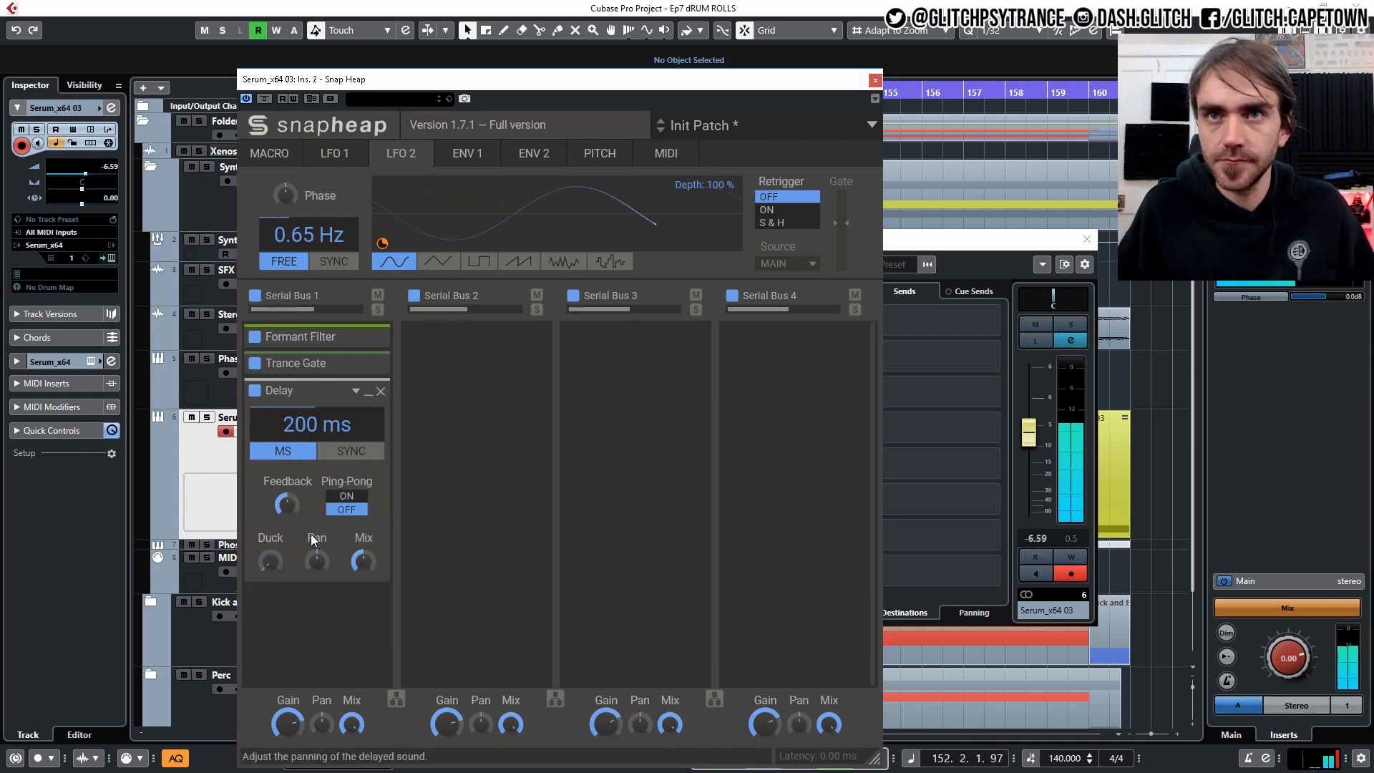
left_click(347, 496)
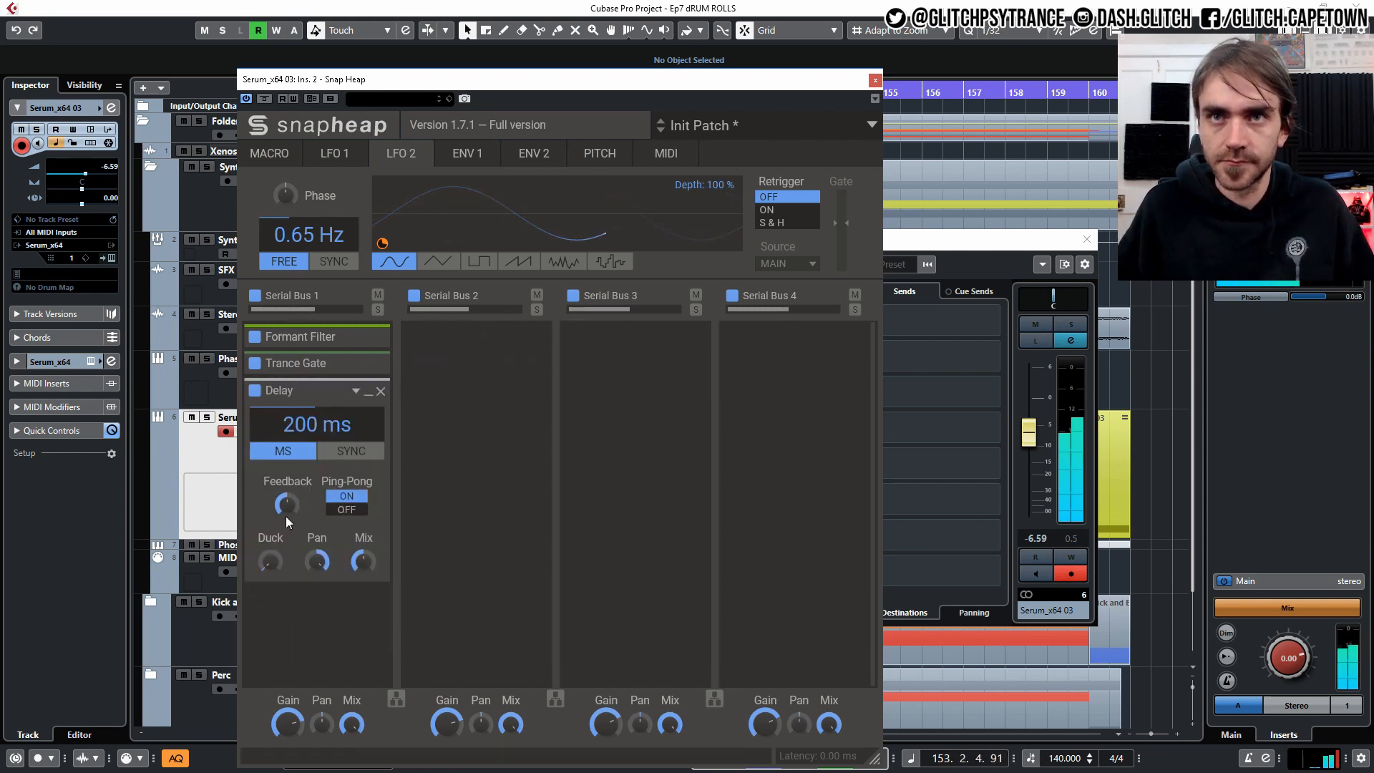
left_click(314, 447)
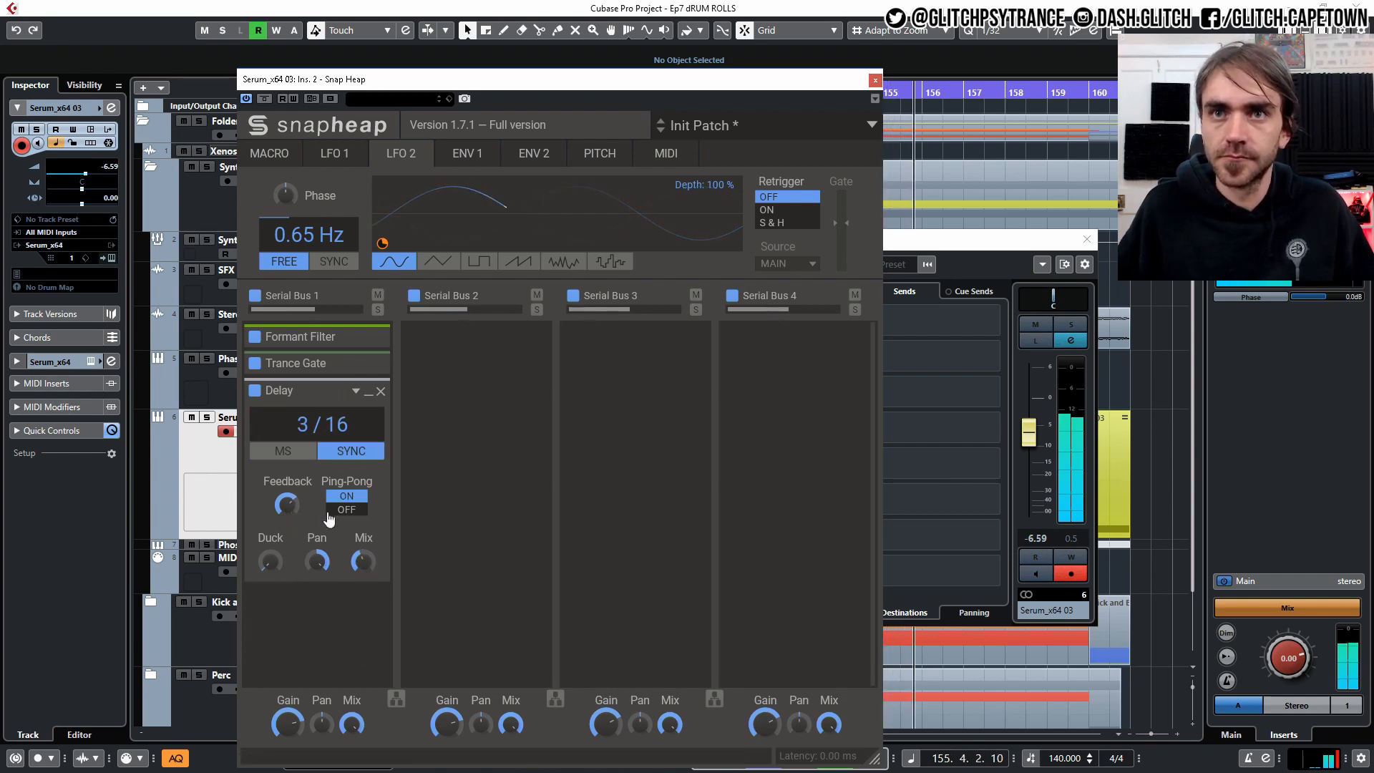
Step: Move the Delay to Serial Bus 3 and the Trance Gate to Serial Bus 2, set the Delay's mix to 38% and minimize it
left_click_drag(279, 390, 597, 337)
left_click_drag(310, 369, 427, 359)
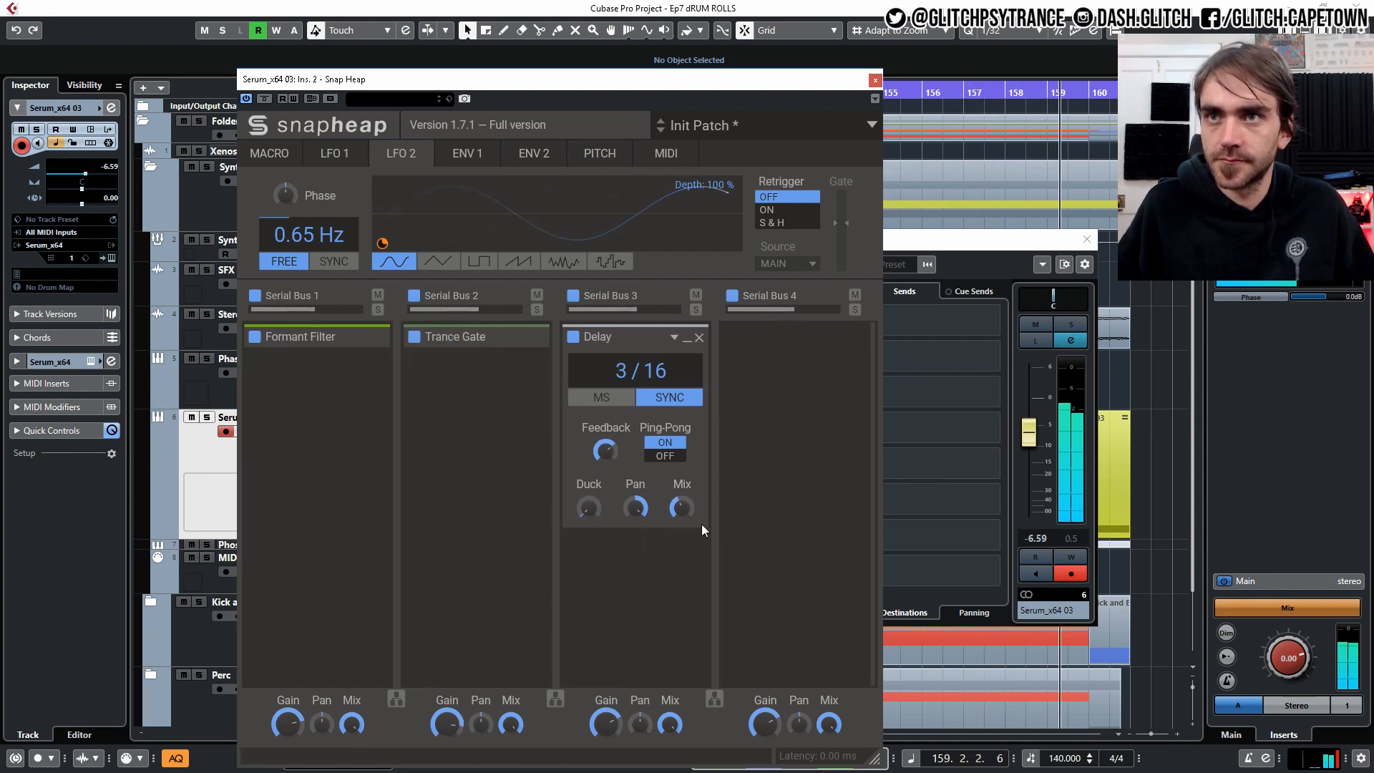
mouse_move(681, 509)
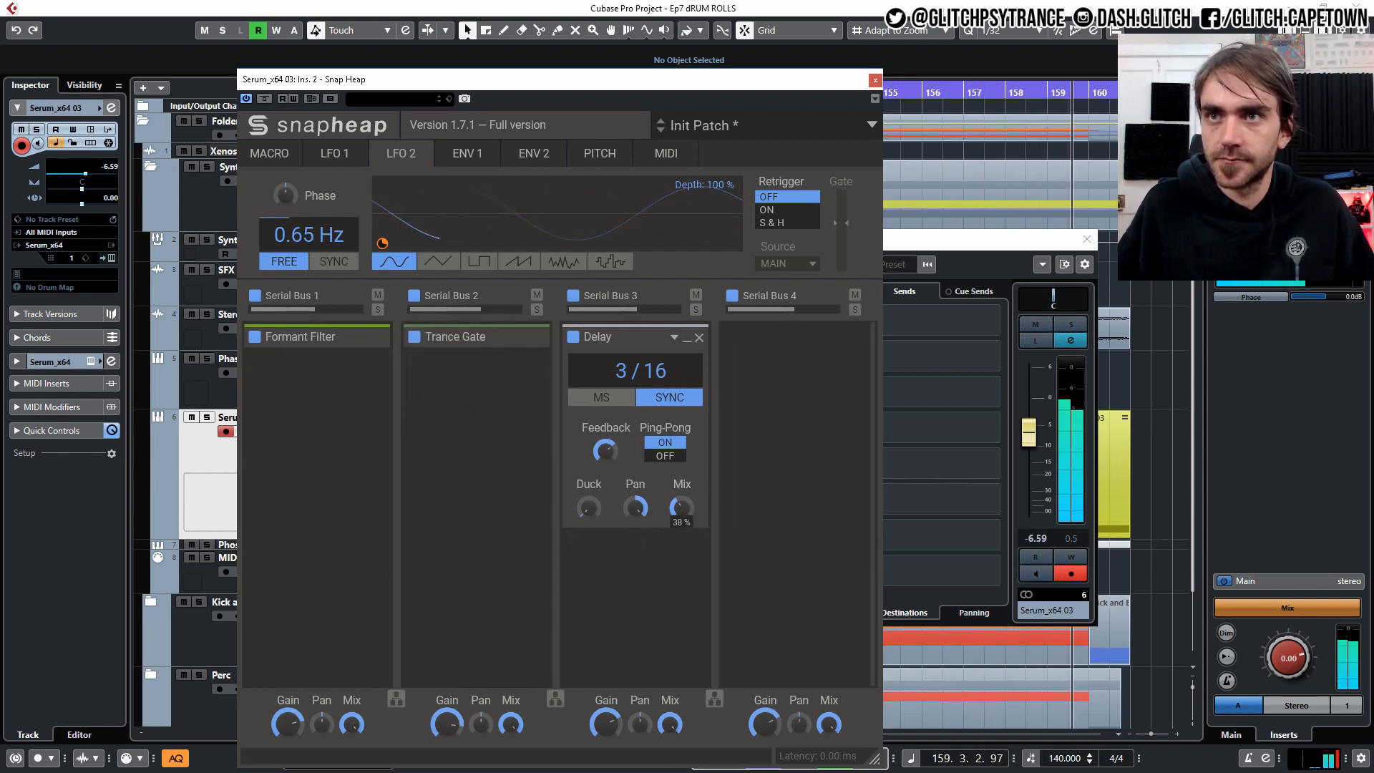
left_click(687, 338)
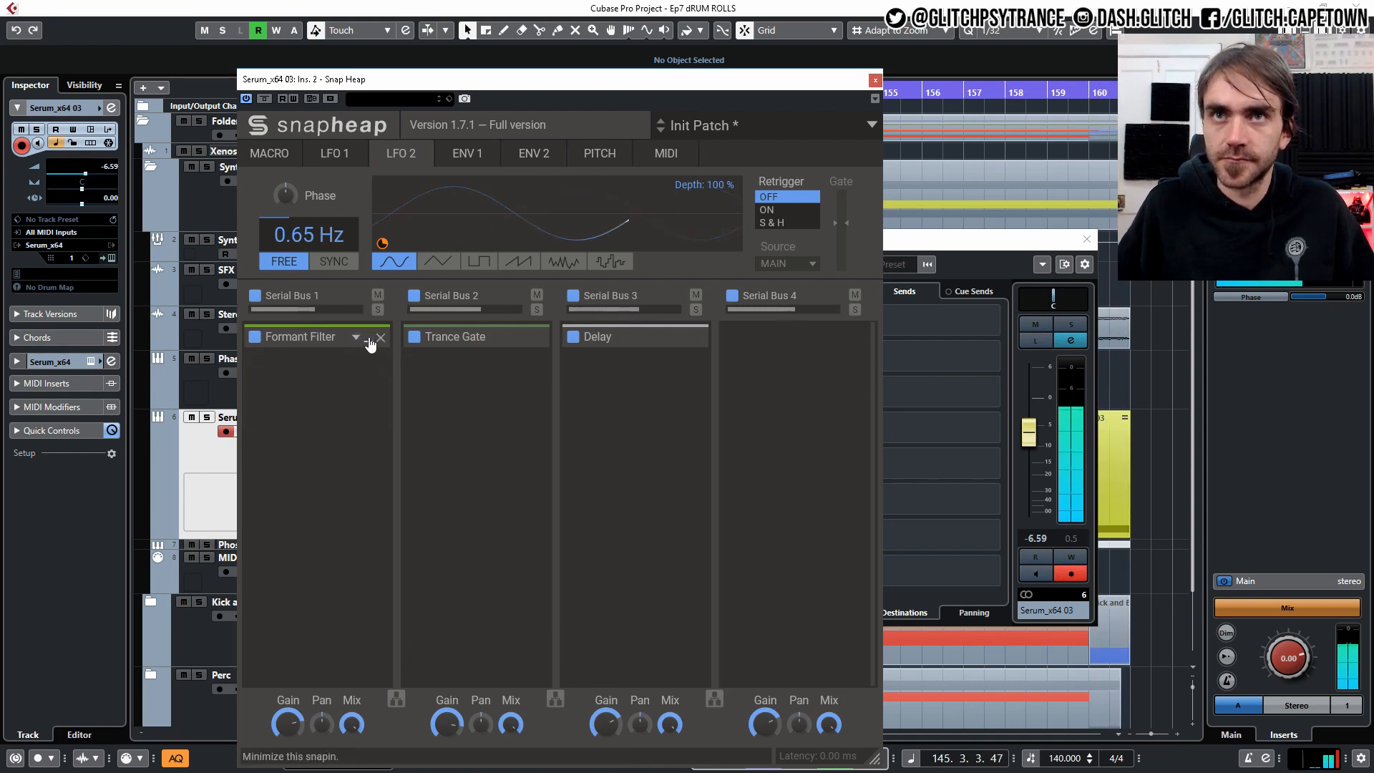
Step: Expand the Formant Filter, raise its Q during playback, bring up the macro controls and minimize the filter again
left_click(370, 342)
mouse_move(276, 534)
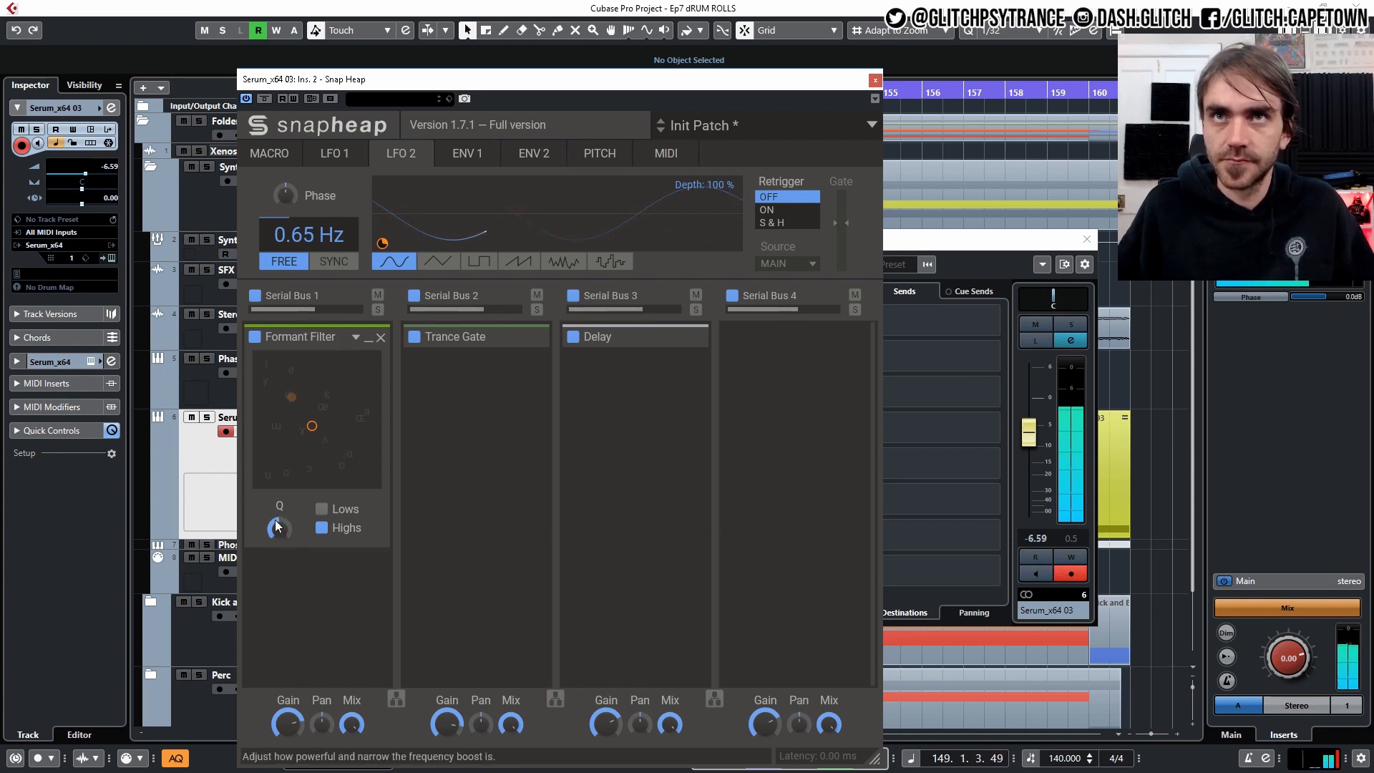
left_click(271, 153)
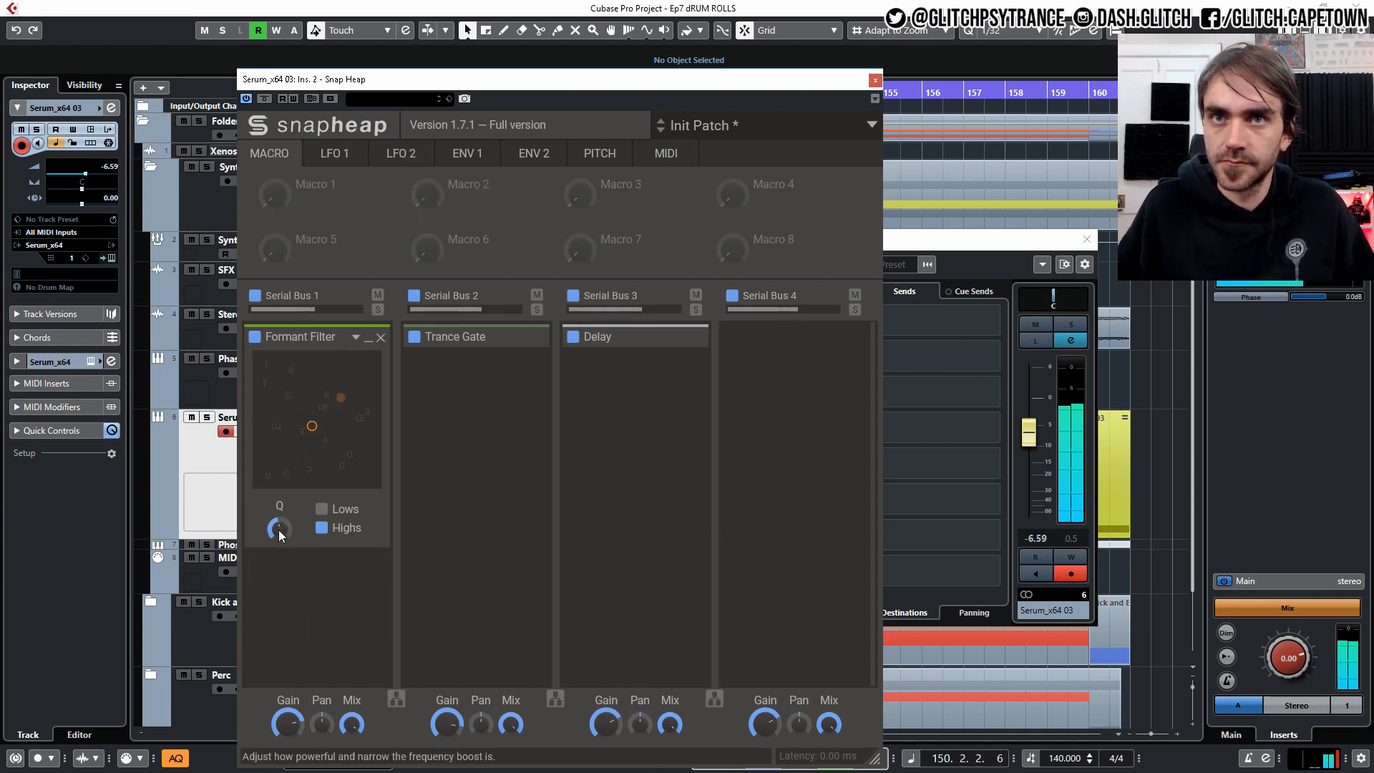
left_click(369, 338)
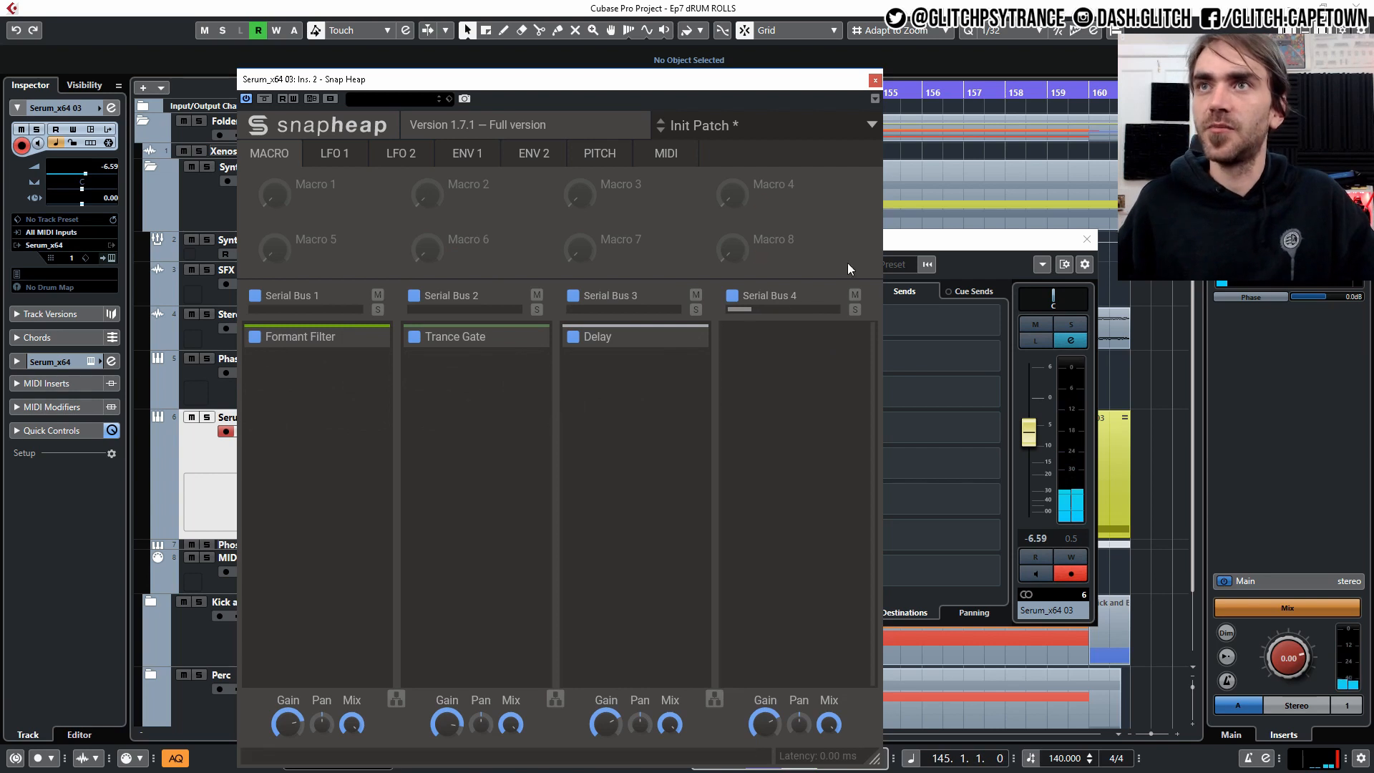
Step: Reposition the Snap Heap window and open the User Presets folder in its preset browser
left_click_drag(670, 85, 549, 70)
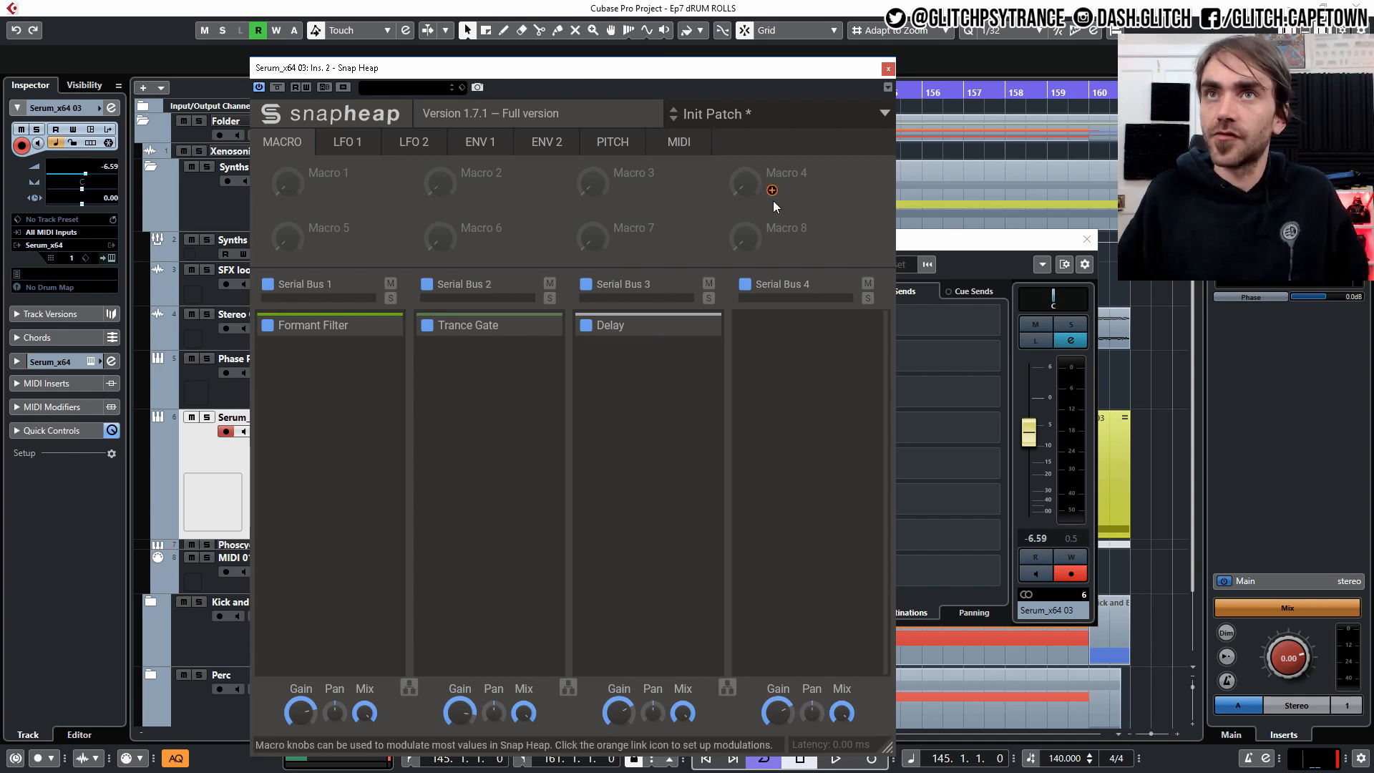
left_click(744, 119)
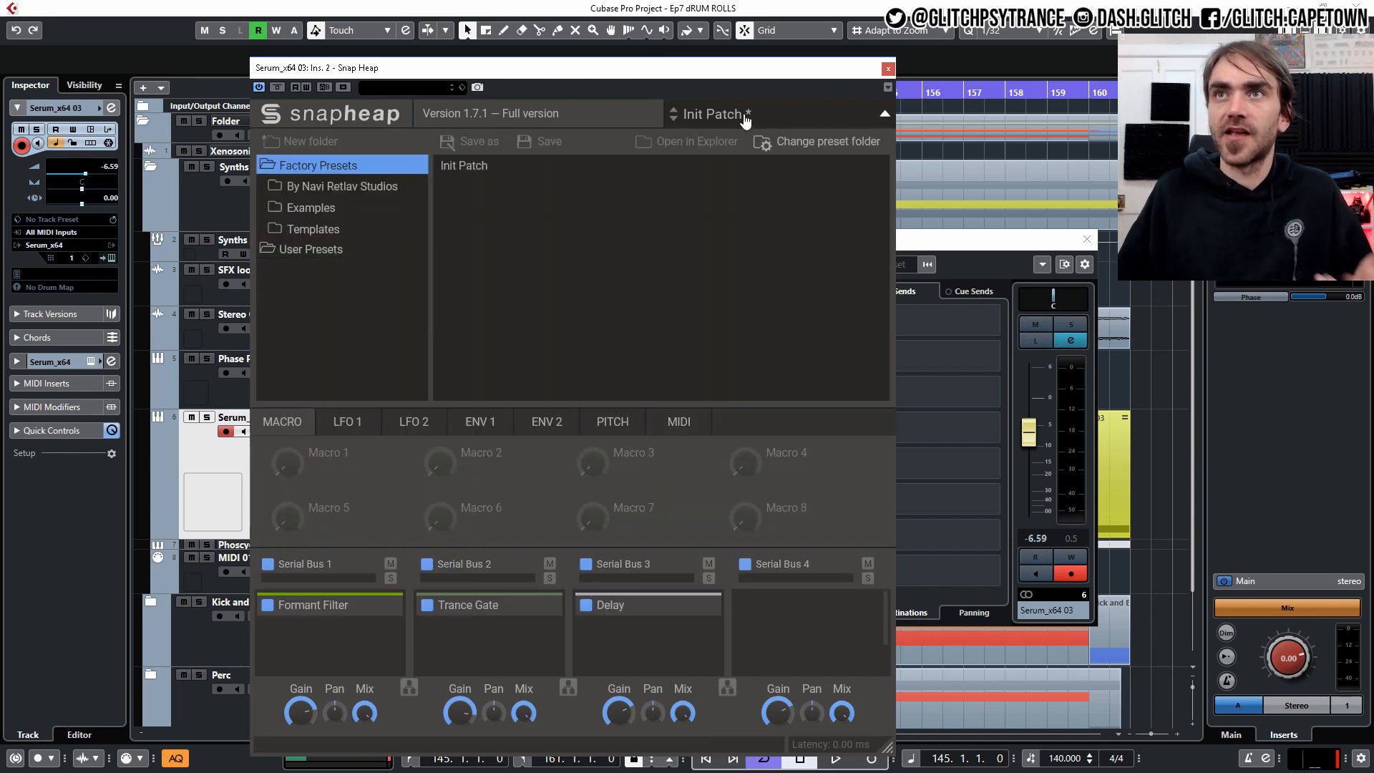
left_click(337, 251)
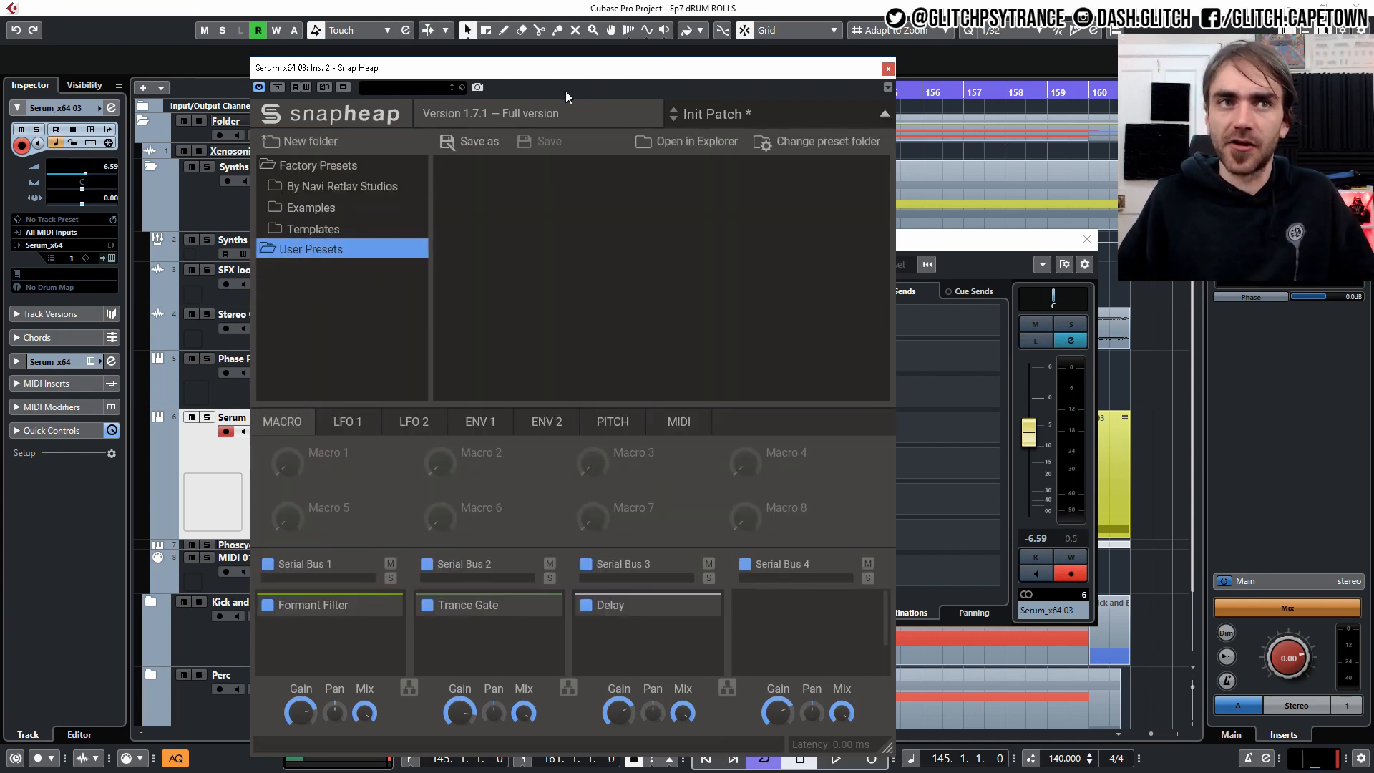